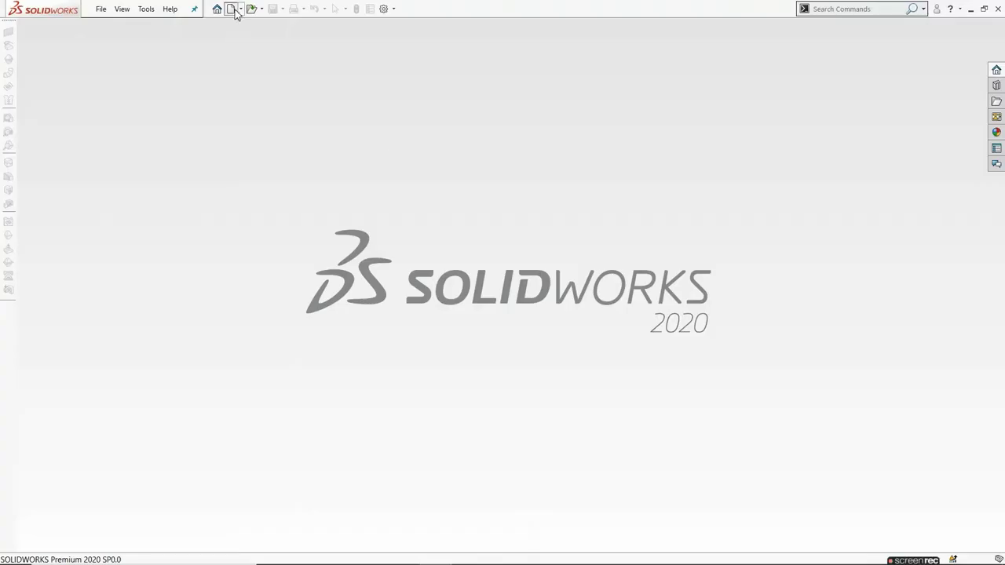
Create a new part and start a sketch on the Front Plane.
{"action": "left_click", "coordinate": [232, 8]}
{"action": "left_click", "coordinate": [435, 413]}
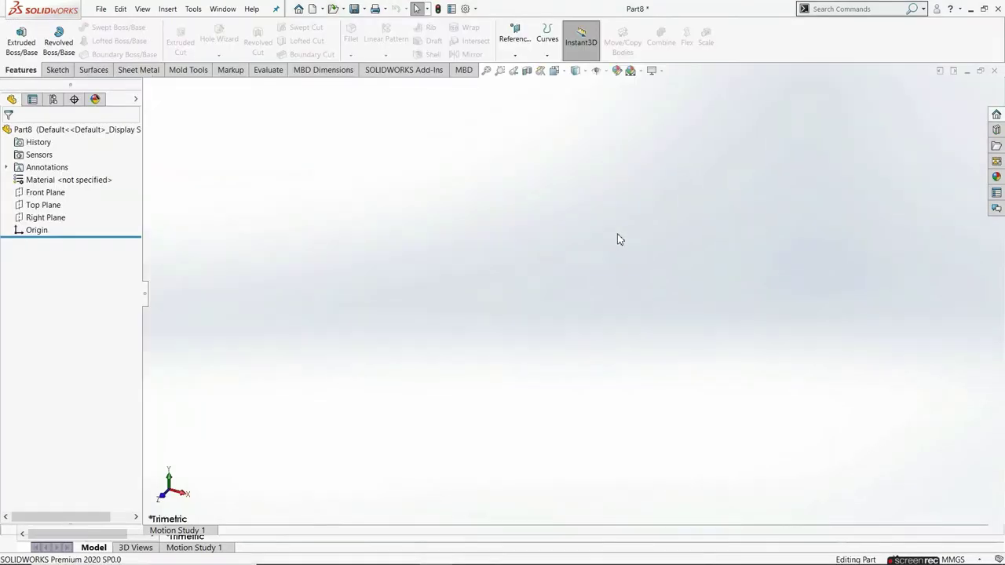
{"action": "left_click", "coordinate": [629, 72]}
{"action": "left_click", "coordinate": [563, 169]}
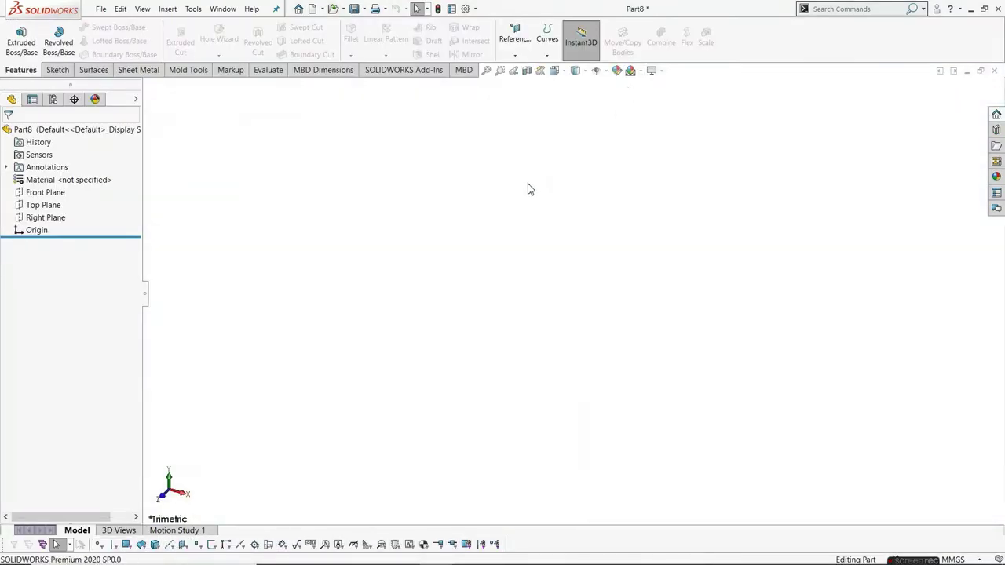
{"action": "left_click", "coordinate": [45, 192]}
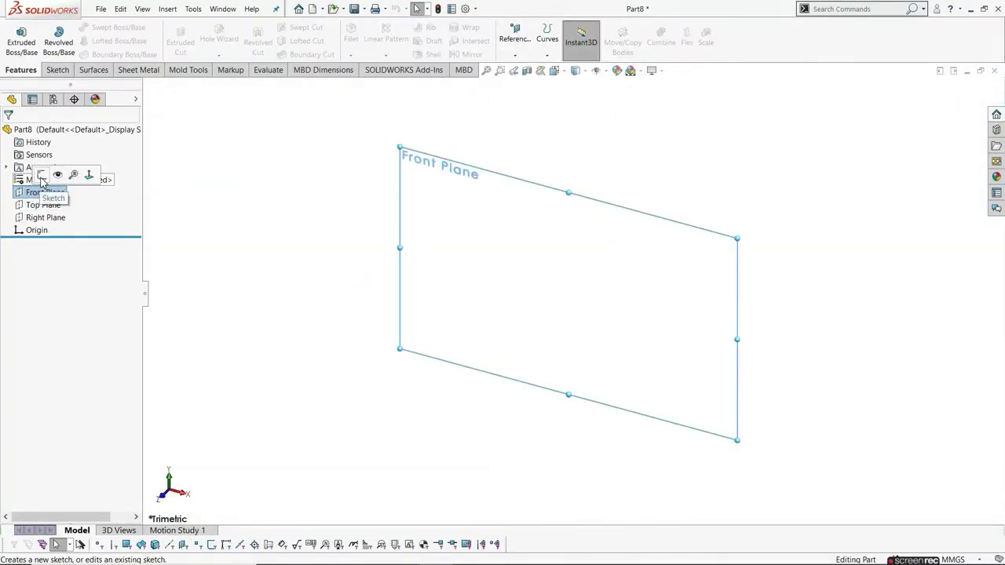
{"action": "left_click", "coordinate": [28, 177]}
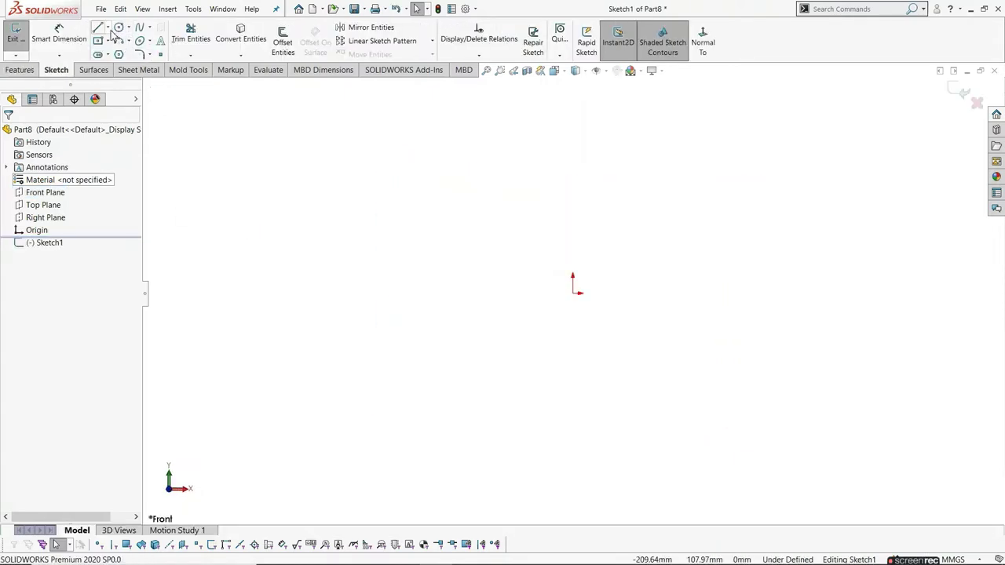
Draw a horizontal midpoint base line centred on the origin.
{"action": "left_click", "coordinate": [108, 27]}
{"action": "left_click", "coordinate": [130, 66]}
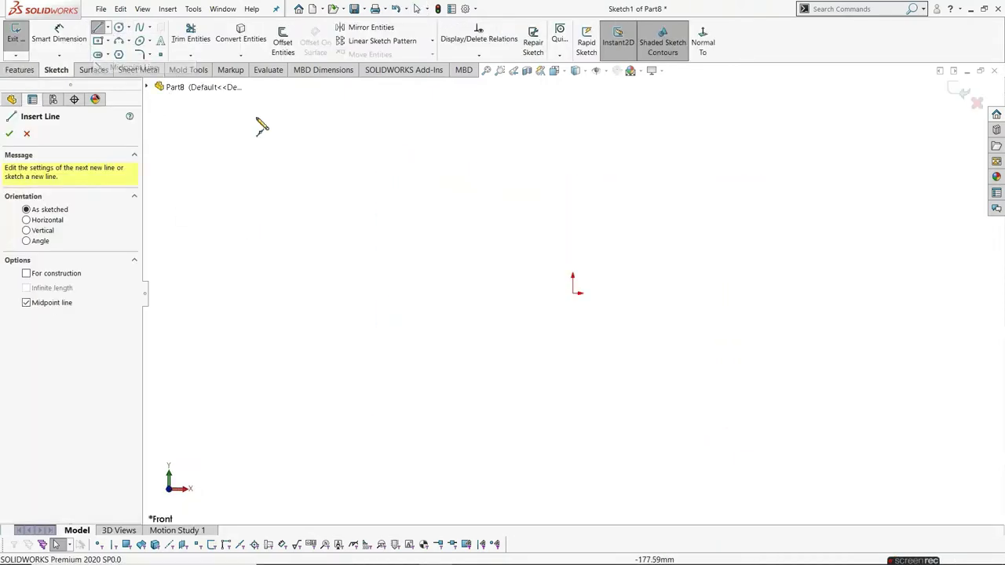
{"action": "left_click", "coordinate": [572, 293]}
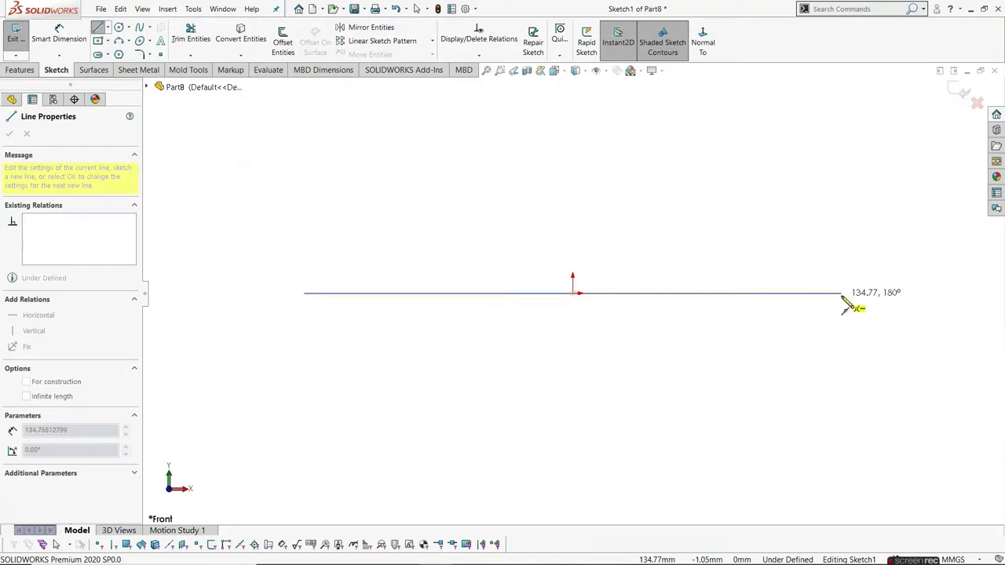
{"action": "left_click", "coordinate": [841, 293]}
{"action": "key", "text": "Escape"}
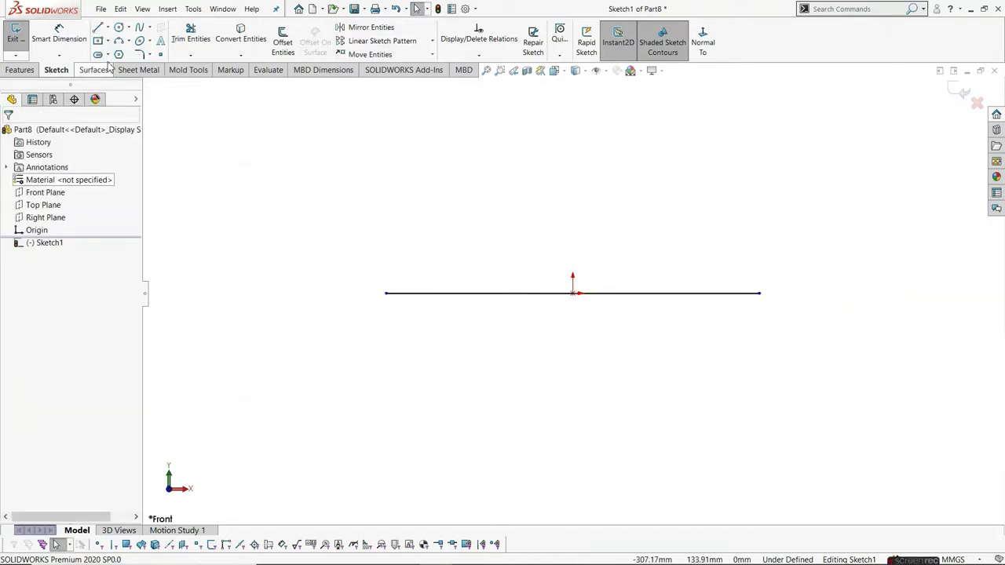
Draw the outline's tall left edge, short top-left drop and first step's top edge.
{"action": "left_click", "coordinate": [99, 29]}
{"action": "scroll", "coordinate": [471, 220], "scroll_direction": "down", "scroll_amount": 1}
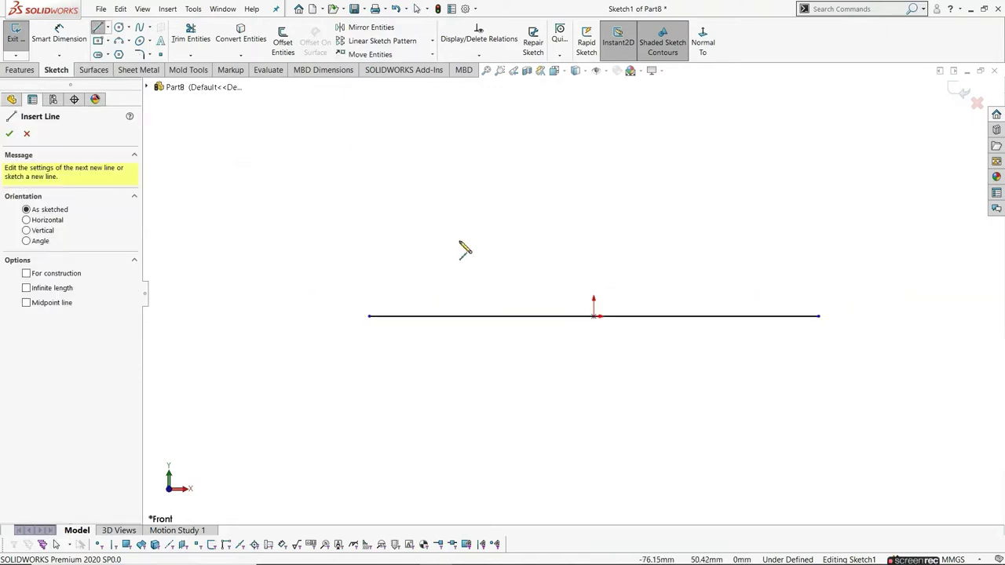
{"action": "left_click", "coordinate": [370, 317]}
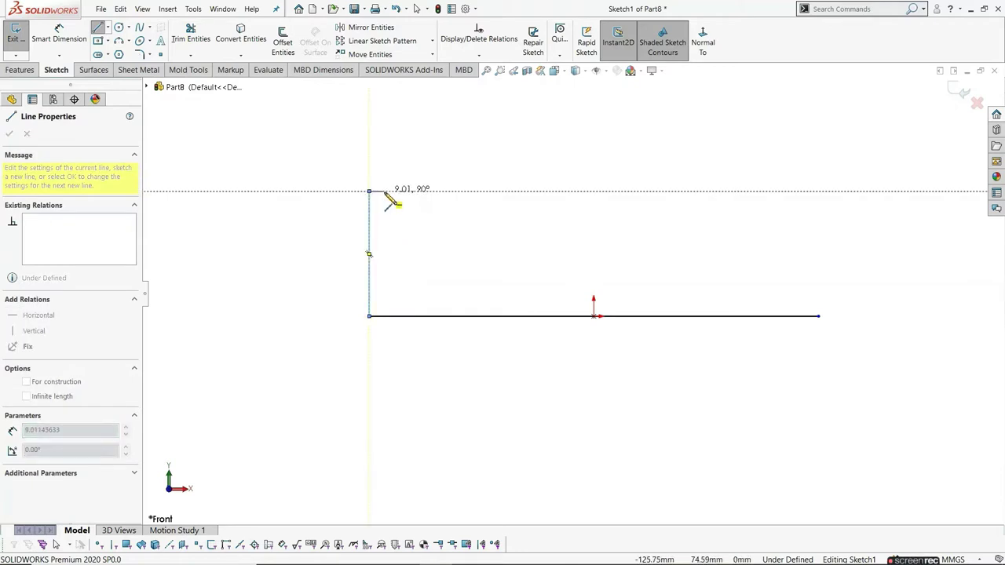
{"action": "left_click", "coordinate": [384, 191]}
{"action": "left_click", "coordinate": [384, 204]}
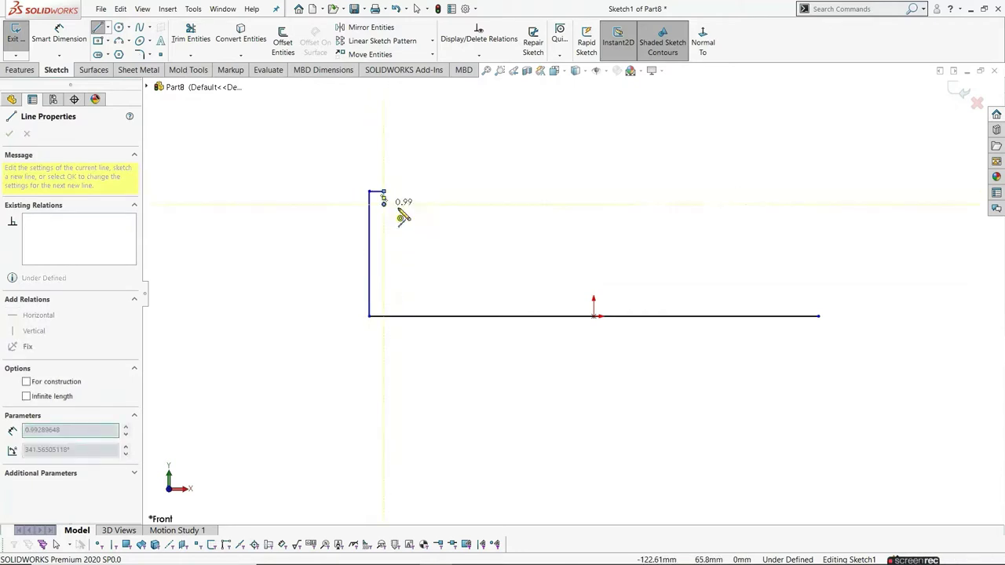
{"action": "left_click", "coordinate": [482, 207]}
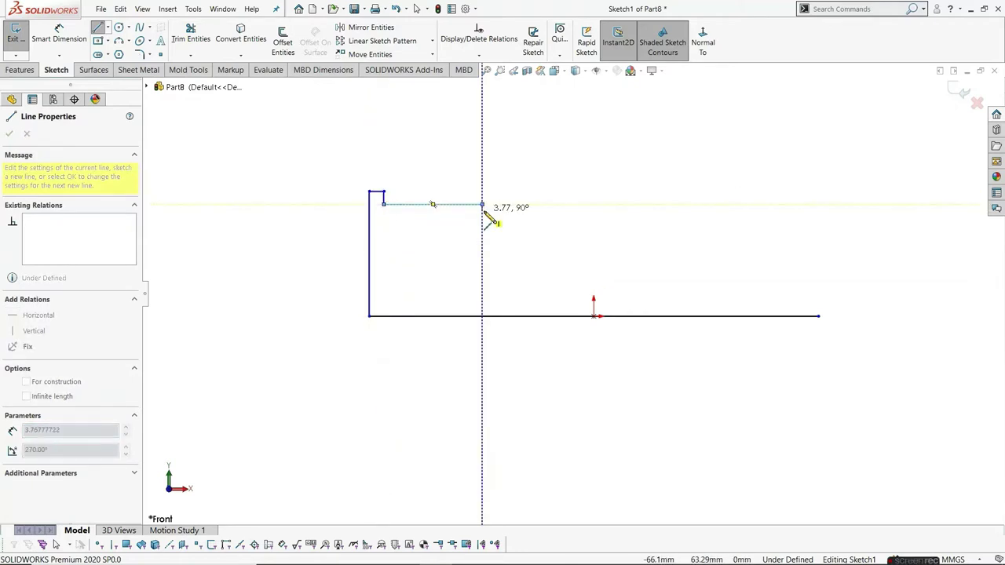
{"action": "left_click", "coordinate": [530, 211]}
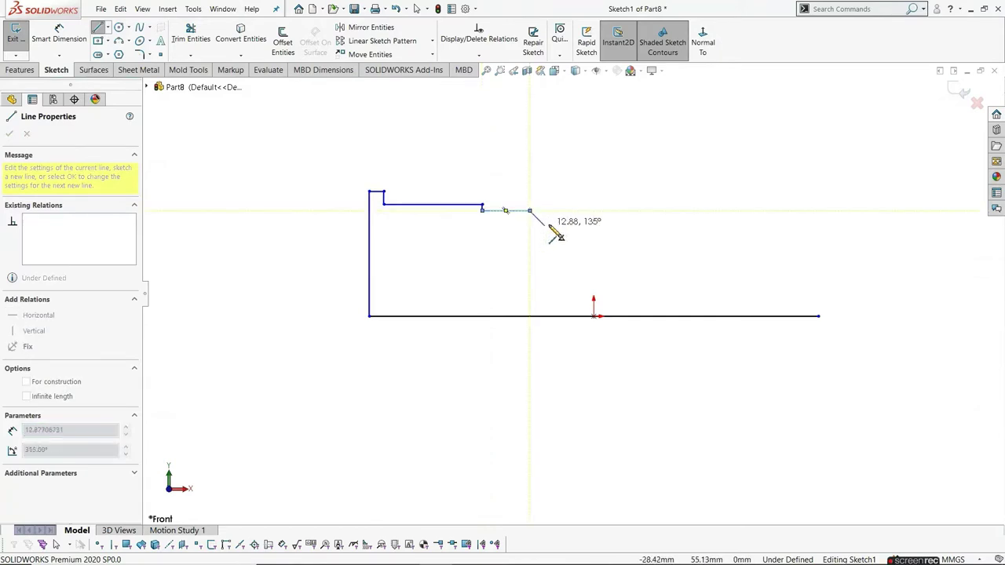
{"action": "scroll", "coordinate": [578, 233], "scroll_direction": "down", "scroll_amount": 2}
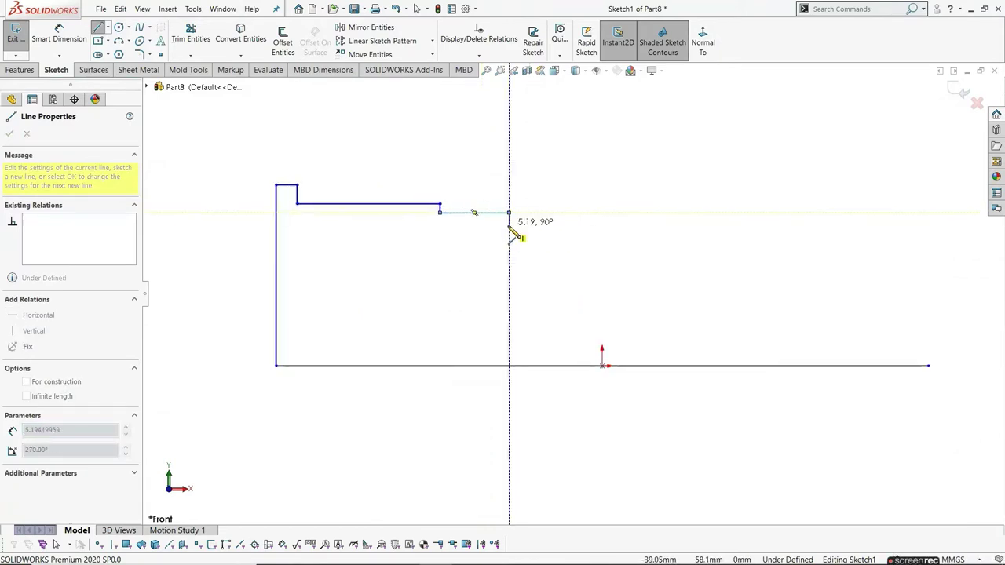
Draw the lowered step, raised collar and right end, closing the profile onto the base line.
{"action": "left_click", "coordinate": [509, 225]}
{"action": "left_click", "coordinate": [617, 226]}
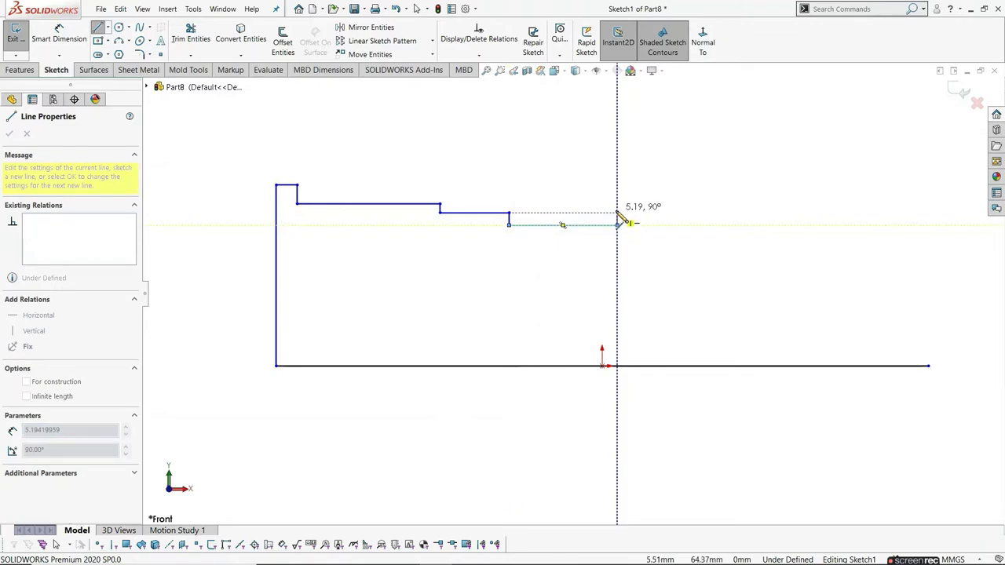
{"action": "left_click", "coordinate": [617, 212]}
{"action": "left_click", "coordinate": [732, 213]}
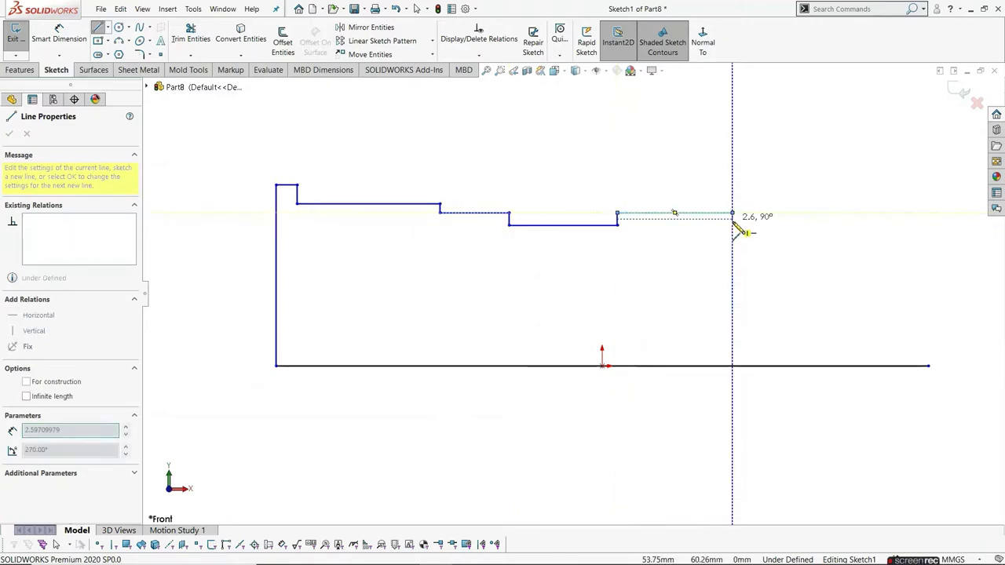
{"action": "left_click", "coordinate": [732, 225]}
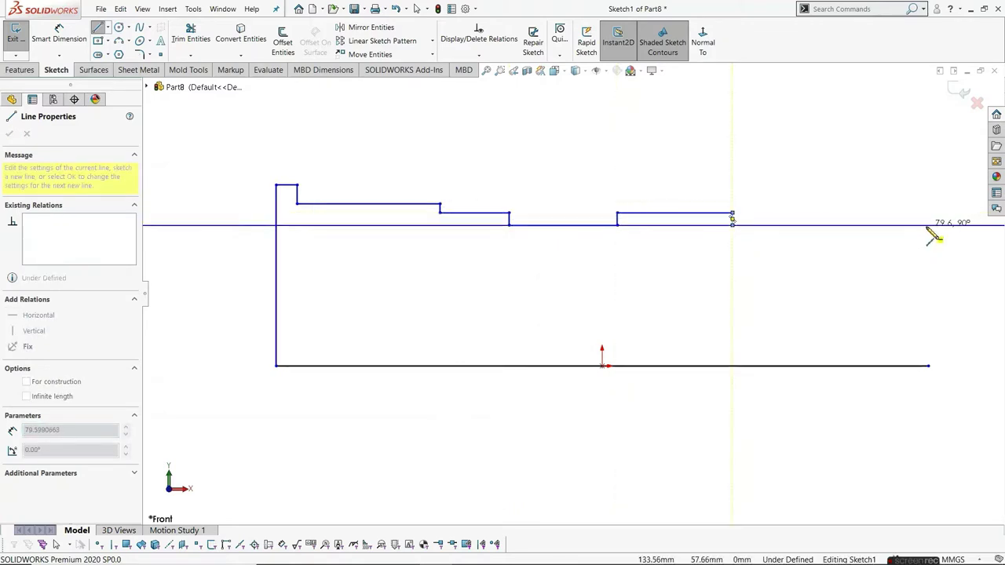
{"action": "left_click", "coordinate": [928, 225]}
{"action": "left_click", "coordinate": [928, 365]}
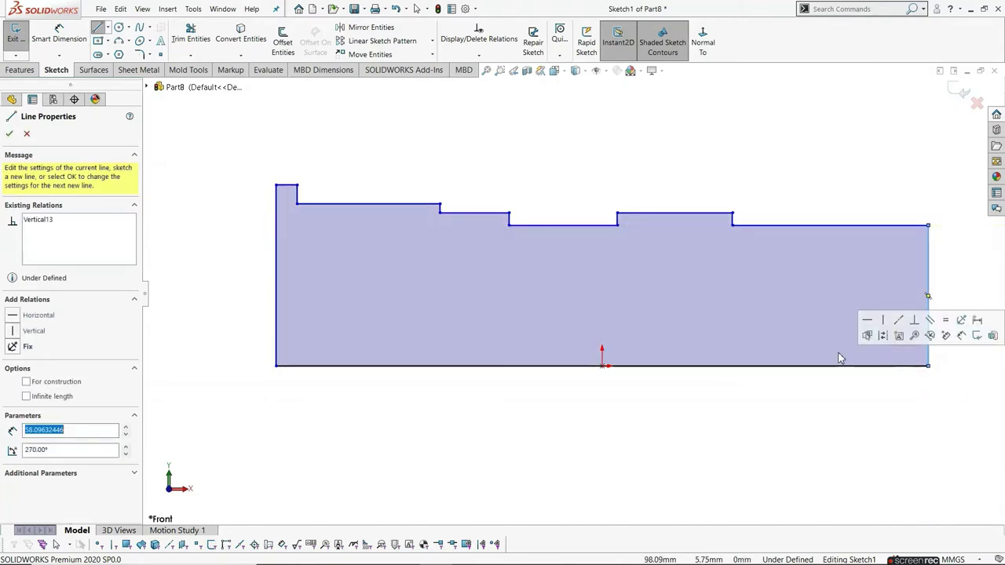
{"action": "key", "text": "z"}
{"action": "key", "text": "Escape"}
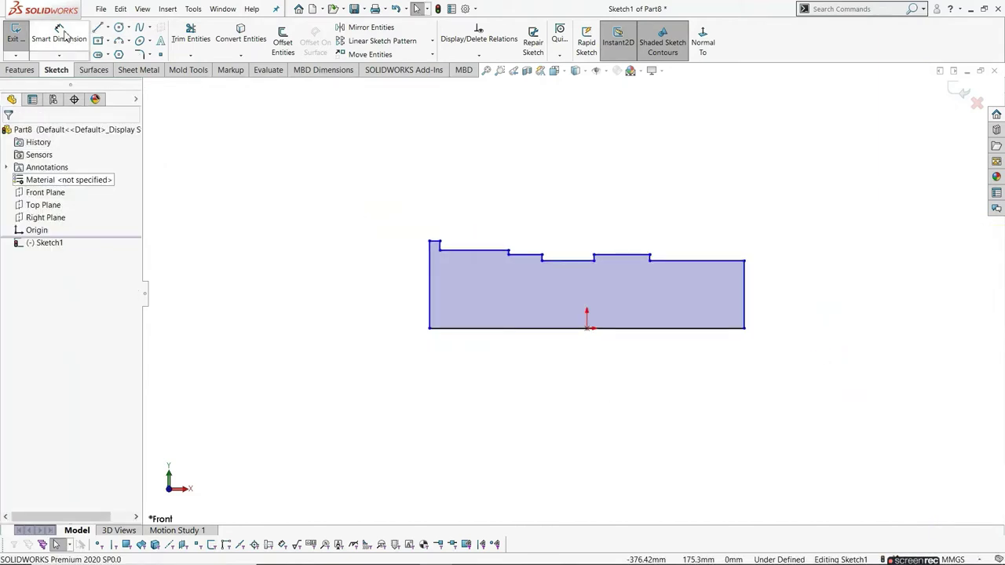
Dimension the left edge height to 45 mm and the first step's height to 39 mm.
{"action": "left_click", "coordinate": [65, 35]}
{"action": "scroll", "coordinate": [480, 365], "scroll_direction": "down", "scroll_amount": 1}
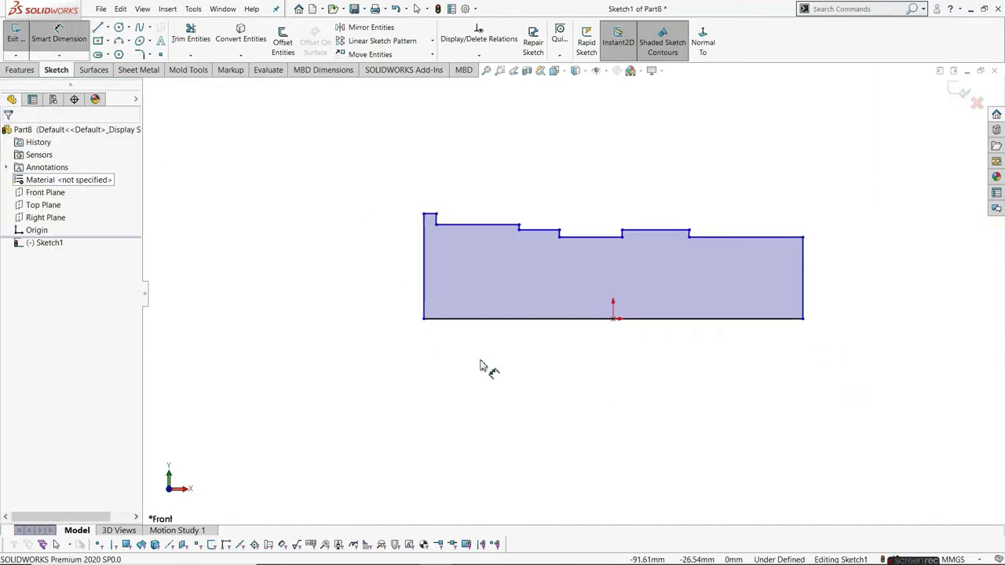
{"action": "left_click", "coordinate": [426, 266]}
{"action": "left_click", "coordinate": [381, 275]}
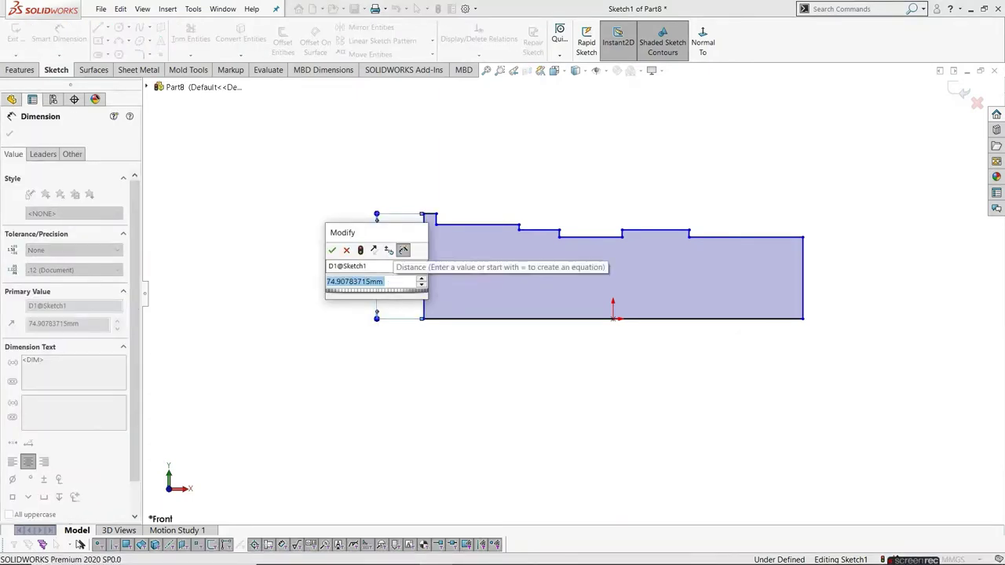
{"action": "type", "text": "45"}
{"action": "key", "text": "Return"}
{"action": "left_click", "coordinate": [481, 179]}
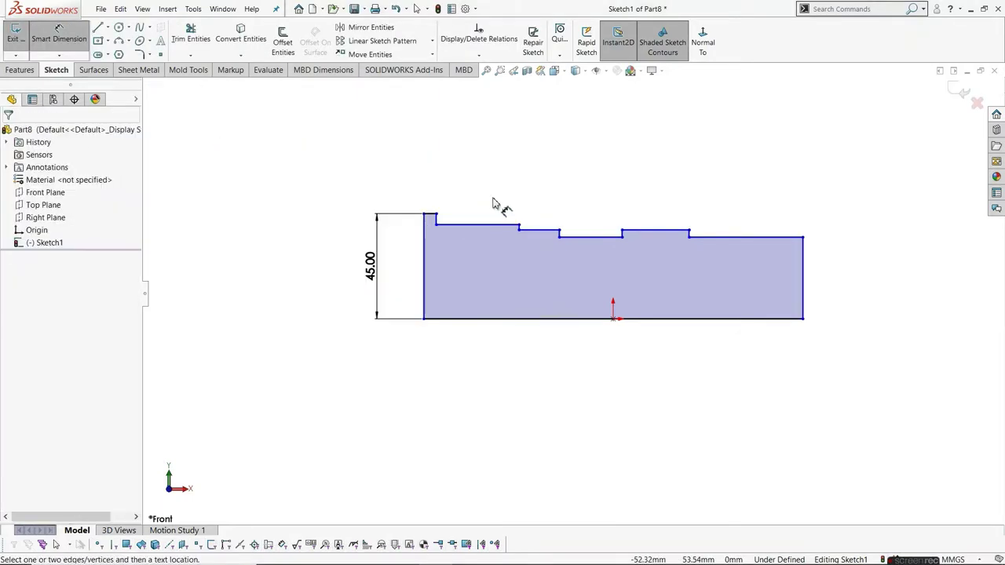
{"action": "left_click", "coordinate": [496, 226]}
{"action": "left_click", "coordinate": [496, 319]}
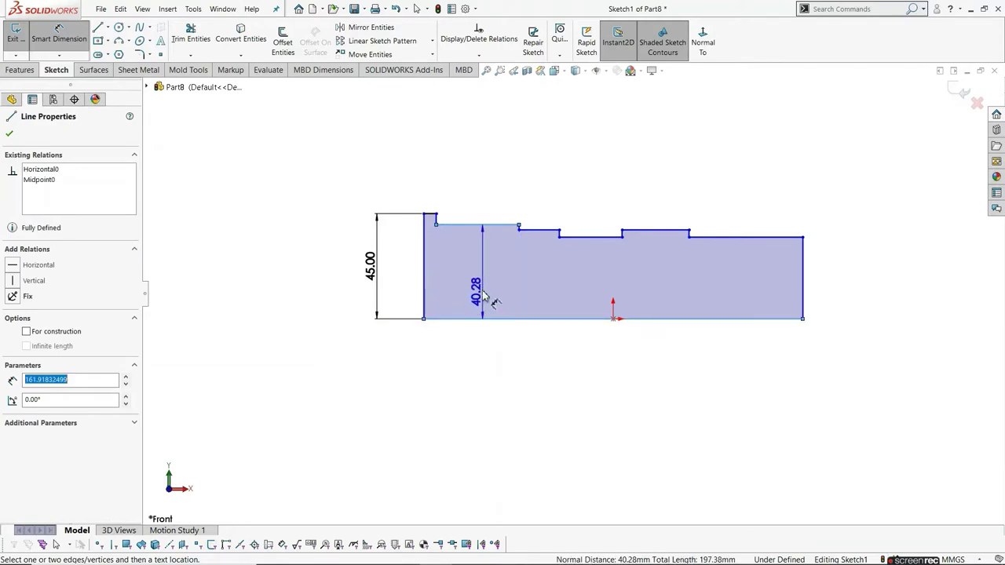
{"action": "left_click", "coordinate": [482, 291]}
{"action": "type", "text": "39"}
{"action": "key", "text": "Return"}
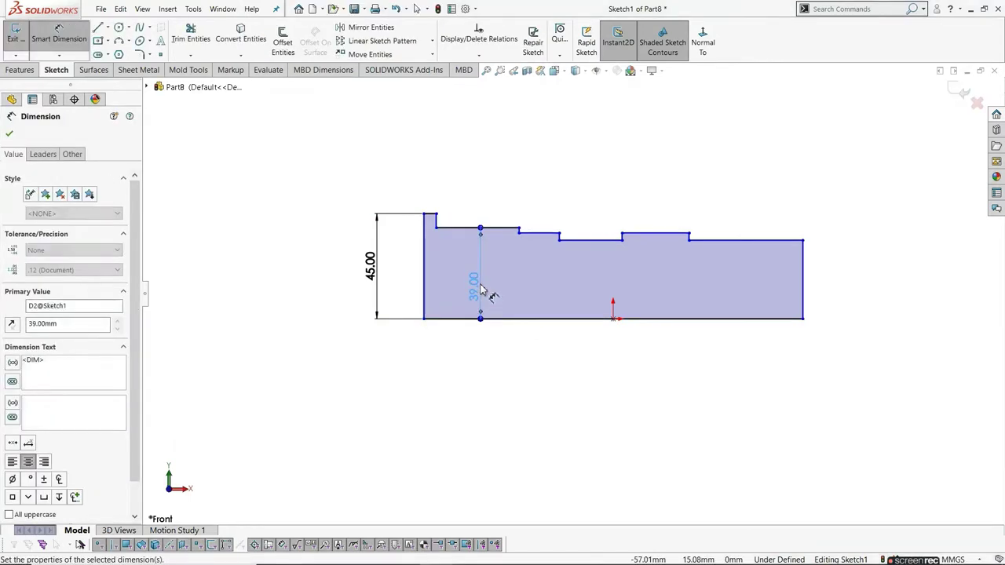
{"action": "key", "text": "Escape"}
Dimension the next step's height to 38 mm and the lowered step's height to 32.5 mm.
{"action": "scroll", "coordinate": [547, 230], "scroll_direction": "down", "scroll_amount": 2}
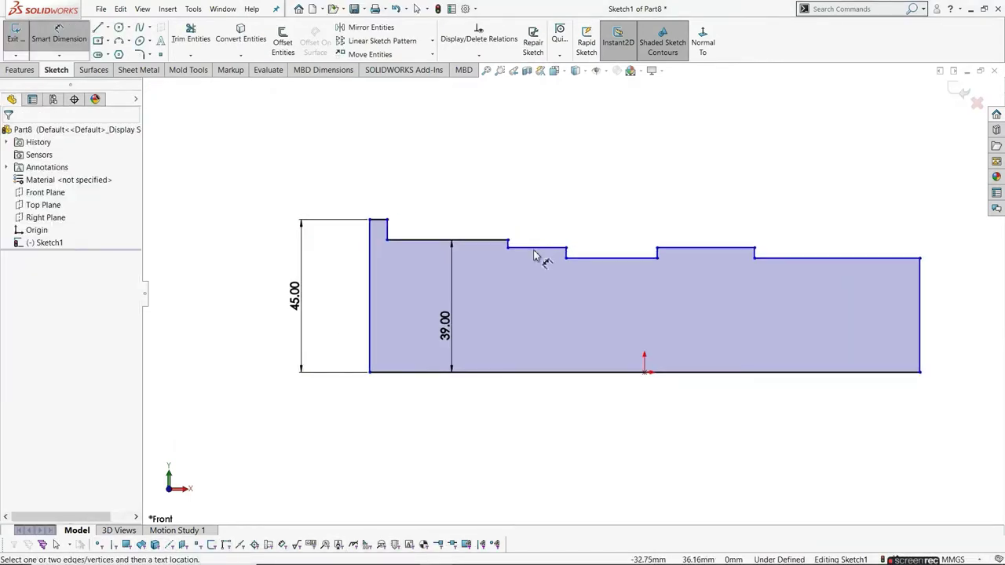
{"action": "left_click", "coordinate": [535, 250]}
{"action": "left_click", "coordinate": [557, 372]}
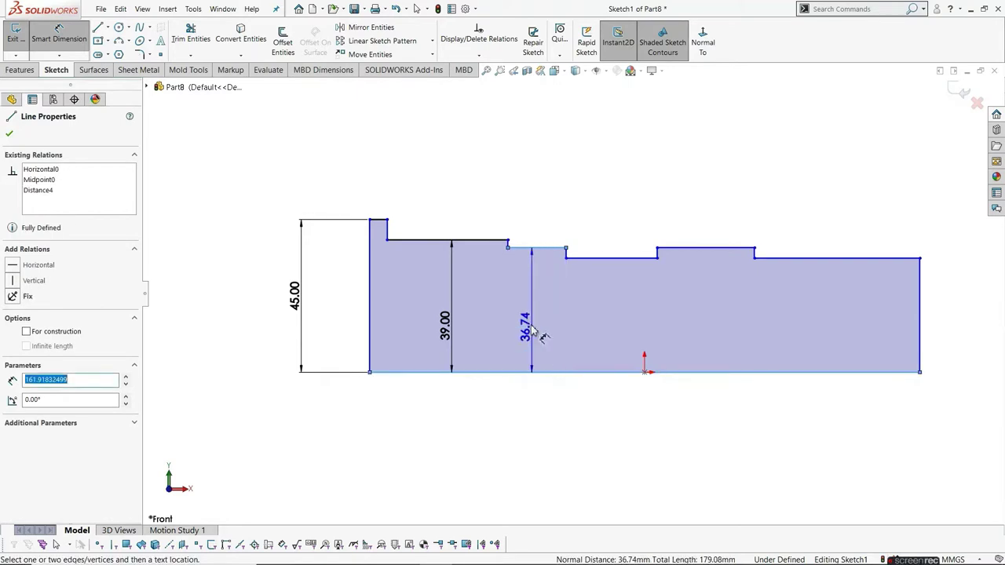
{"action": "left_click", "coordinate": [531, 323]}
{"action": "type", "text": "38"}
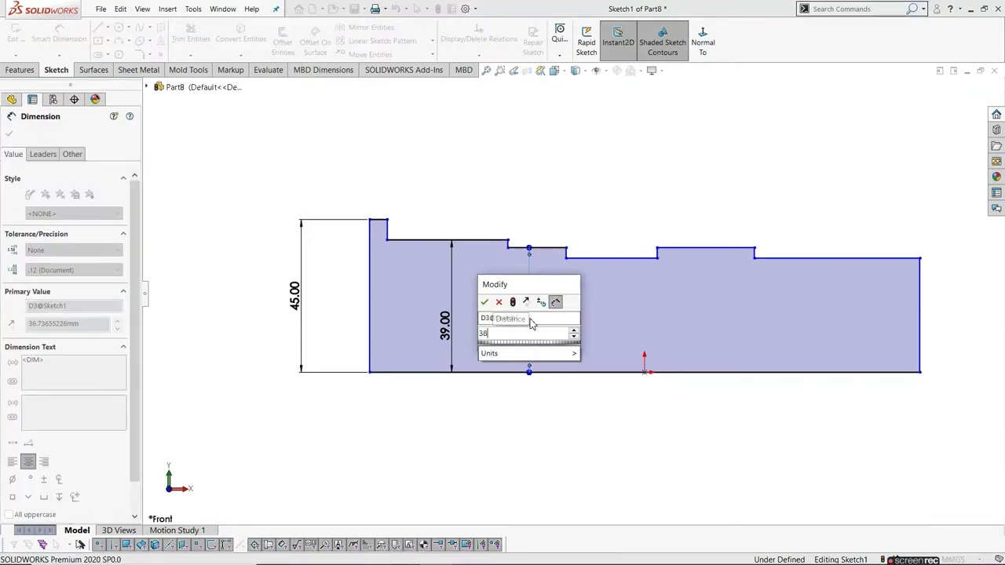
{"action": "key", "text": "Return"}
{"action": "key", "text": "Escape"}
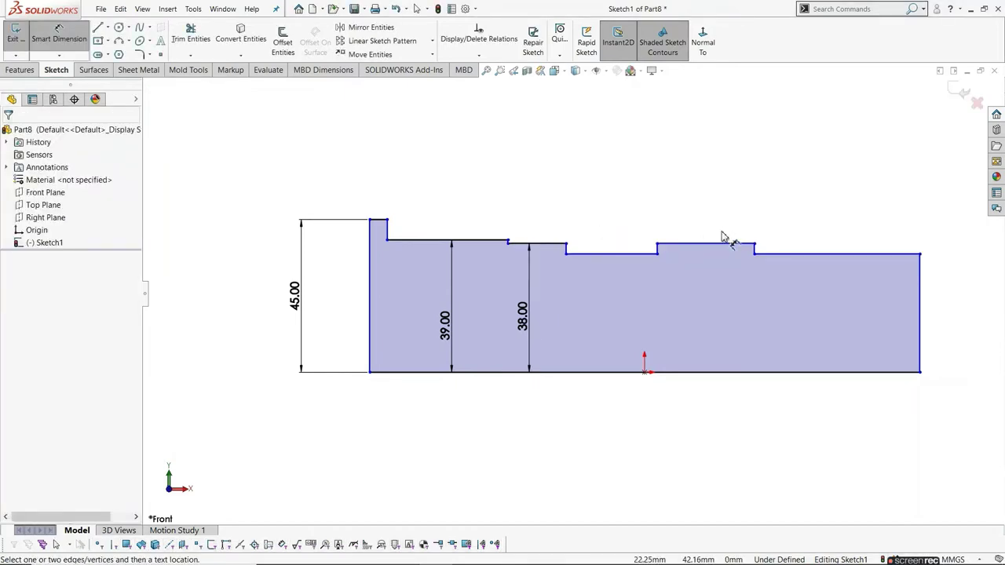
{"action": "key", "text": "f"}
{"action": "left_click", "coordinate": [601, 243]}
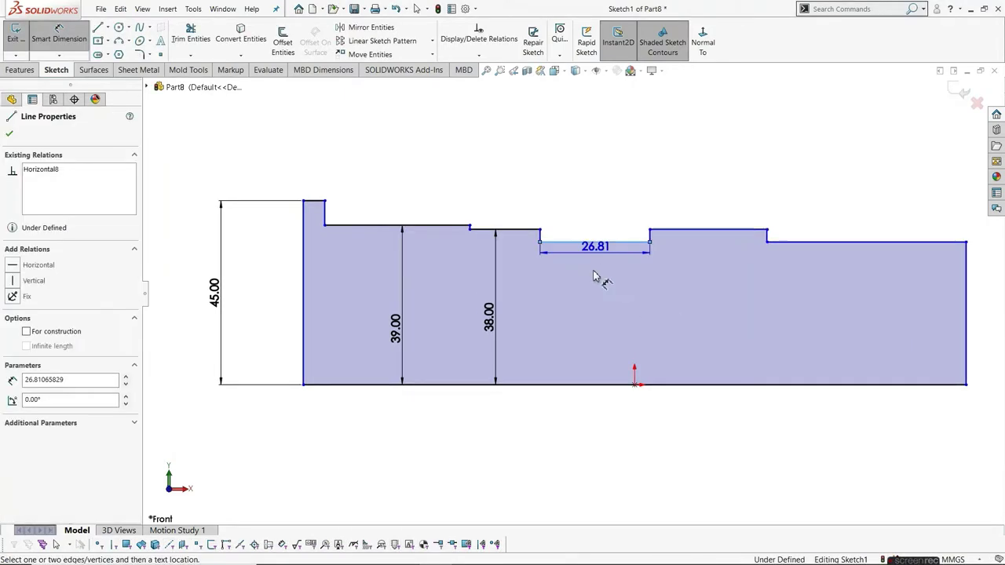
{"action": "left_click", "coordinate": [592, 385]}
{"action": "left_click", "coordinate": [589, 345]}
{"action": "type", "text": "32"}
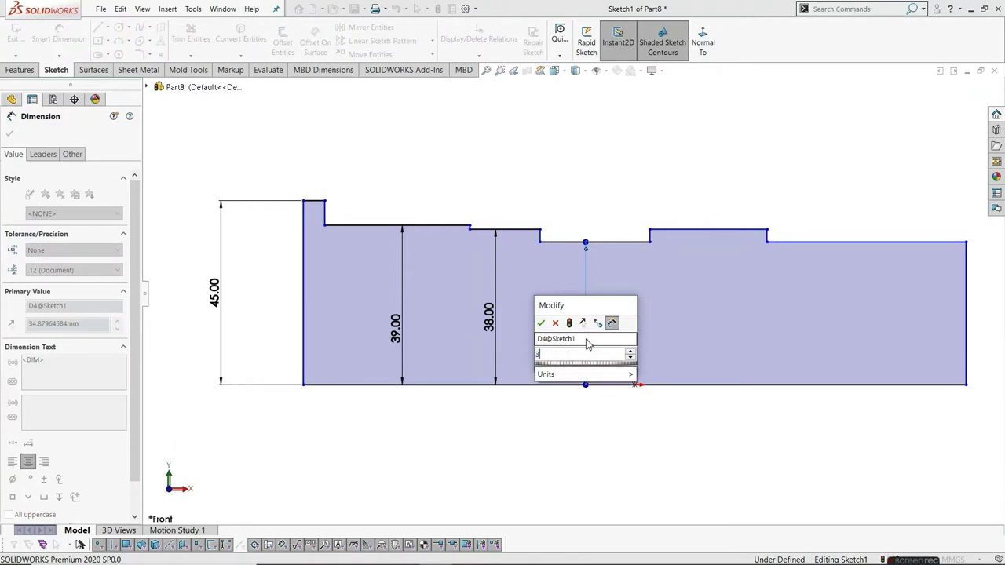
{"action": "type", "text": ".5"}
{"action": "key", "text": "Return"}
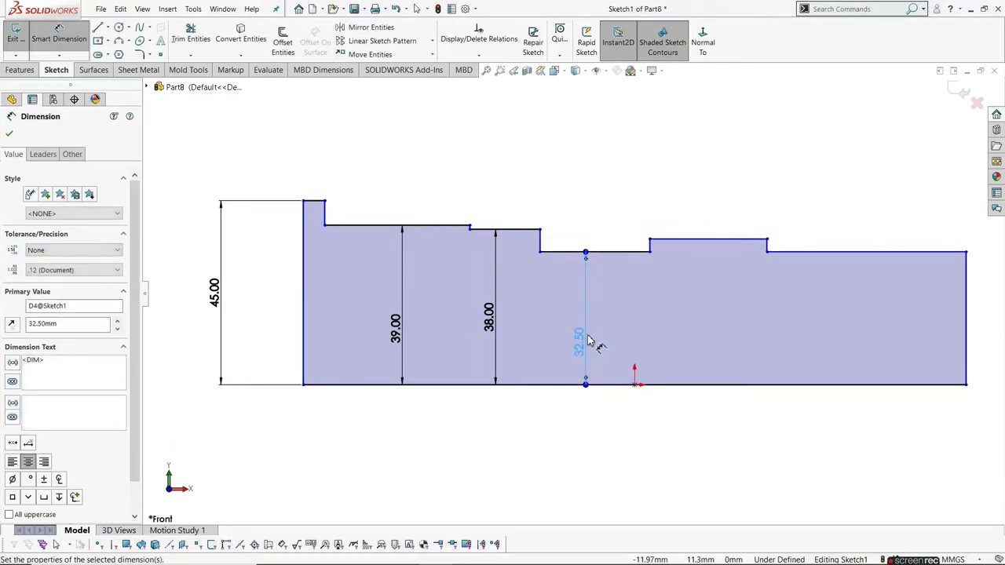
{"action": "key", "text": "Escape"}
{"action": "key", "text": "f"}
{"action": "key", "text": "Escape"}
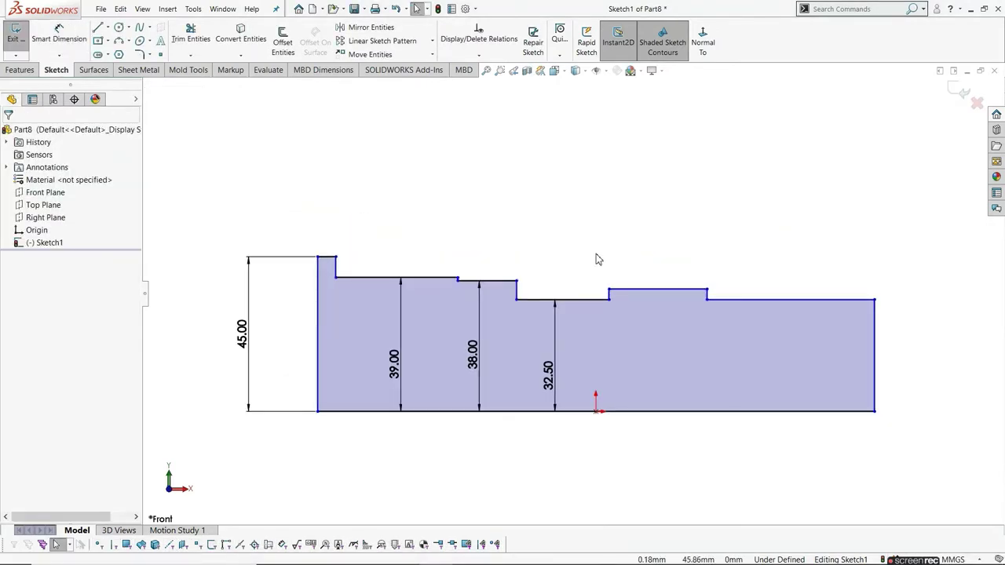
Add Horizontal relations levelling the corner points of both raised steps.
{"action": "left_click", "coordinate": [610, 292]}
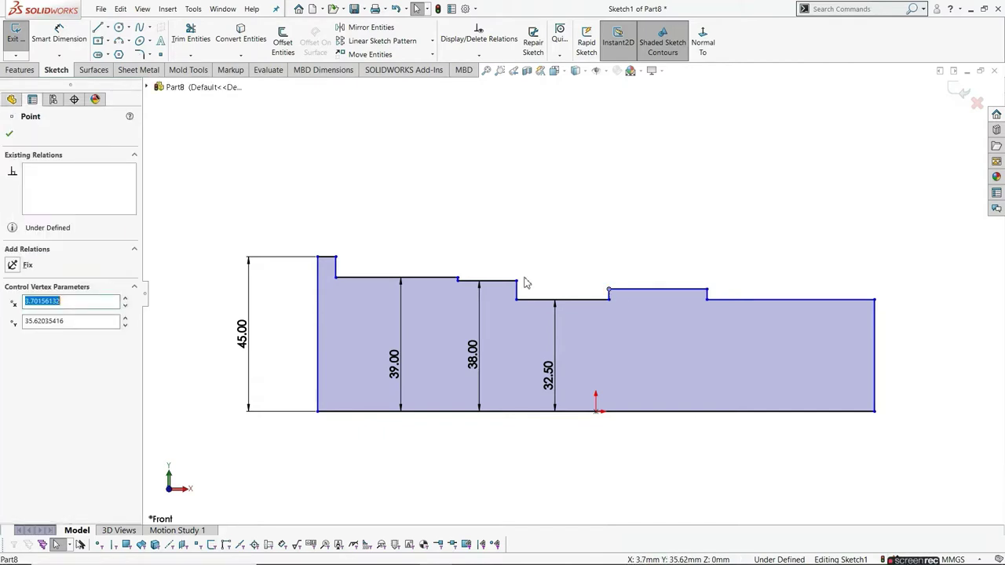
{"action": "left_click", "coordinate": [516, 281], "text": "ctrl"}
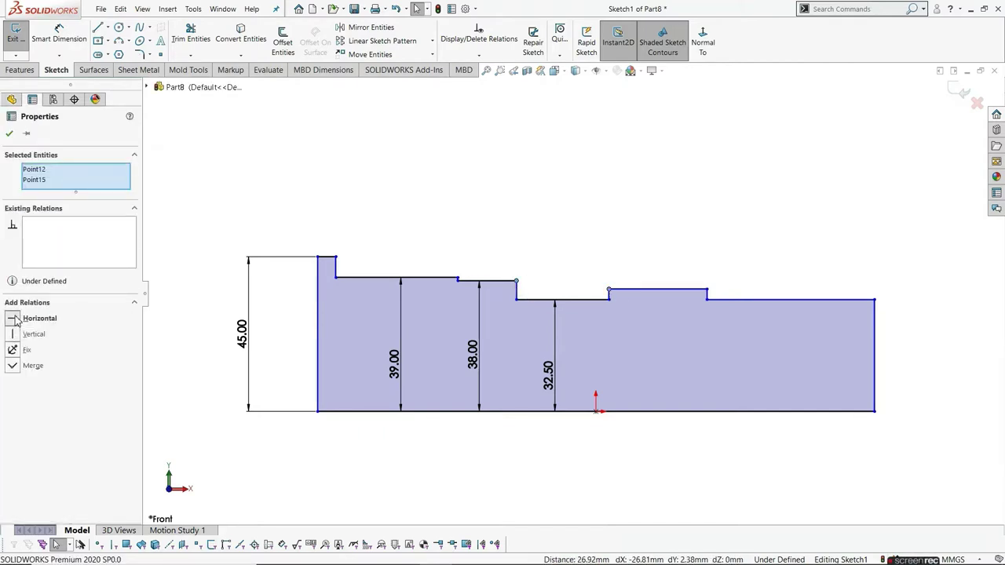
{"action": "left_click", "coordinate": [15, 319]}
{"action": "left_click", "coordinate": [557, 234]}
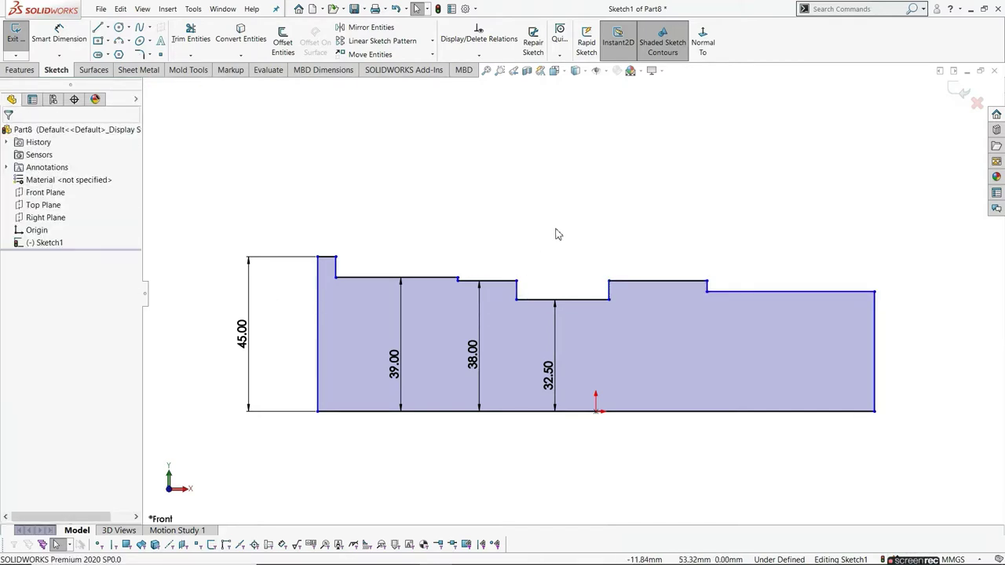
{"action": "left_click", "coordinate": [706, 293]}
{"action": "left_click", "coordinate": [609, 301], "text": "ctrl"}
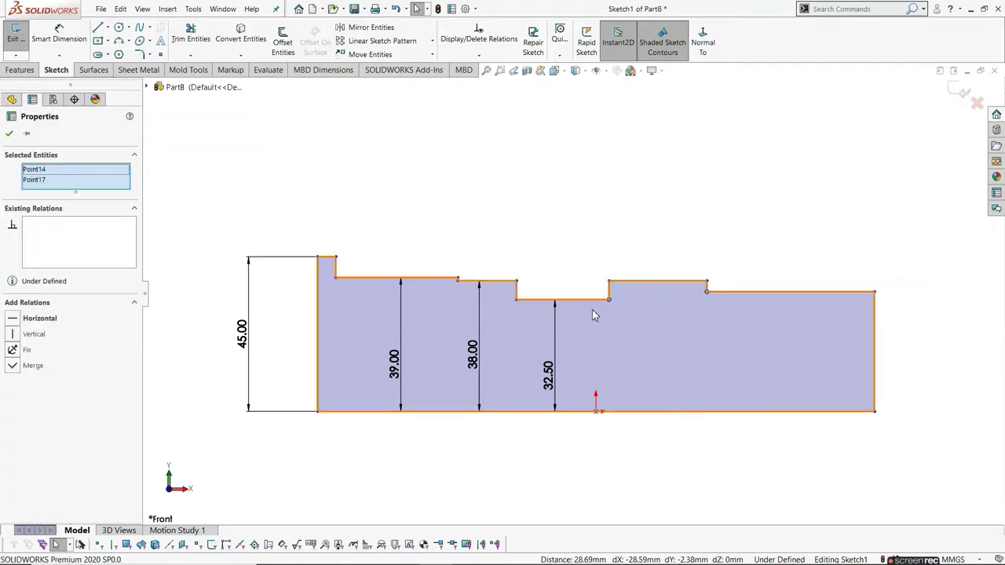
{"action": "left_click", "coordinate": [14, 318]}
{"action": "left_click", "coordinate": [547, 244]}
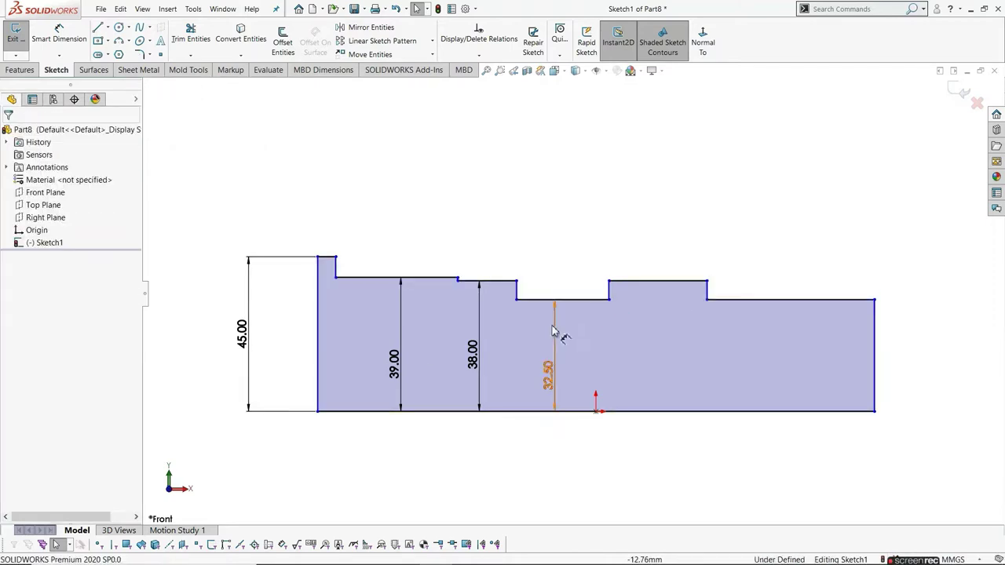
{"action": "left_click", "coordinate": [548, 369]}
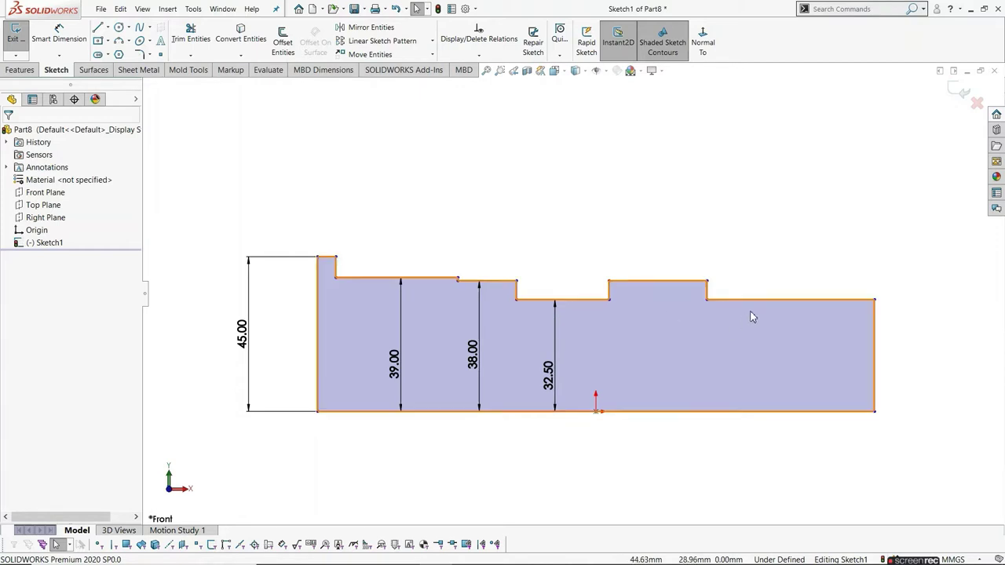
{"action": "key", "text": "f"}
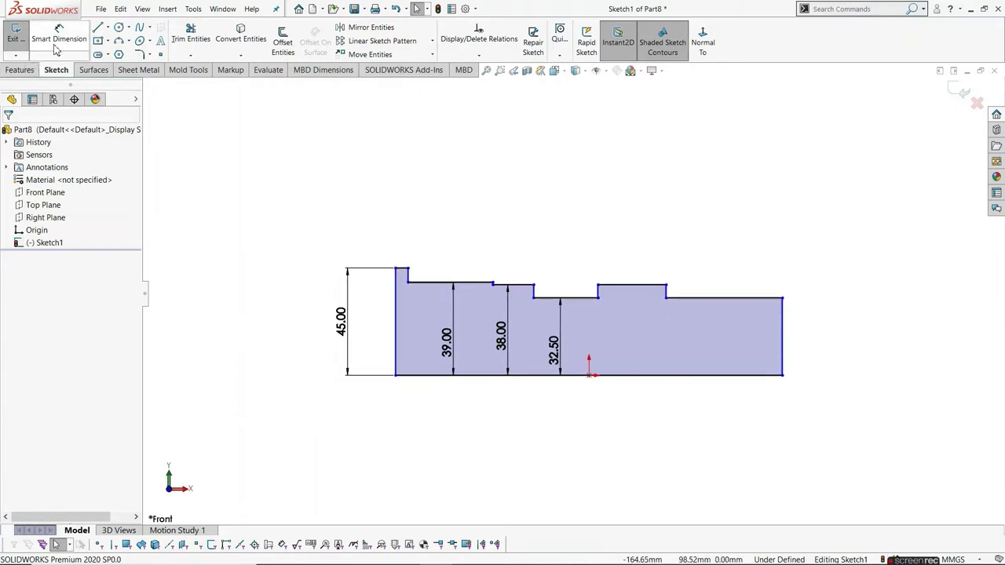
Dimension the right end top line to 32 mm and the raised step to 48 mm.
{"action": "left_click", "coordinate": [56, 46]}
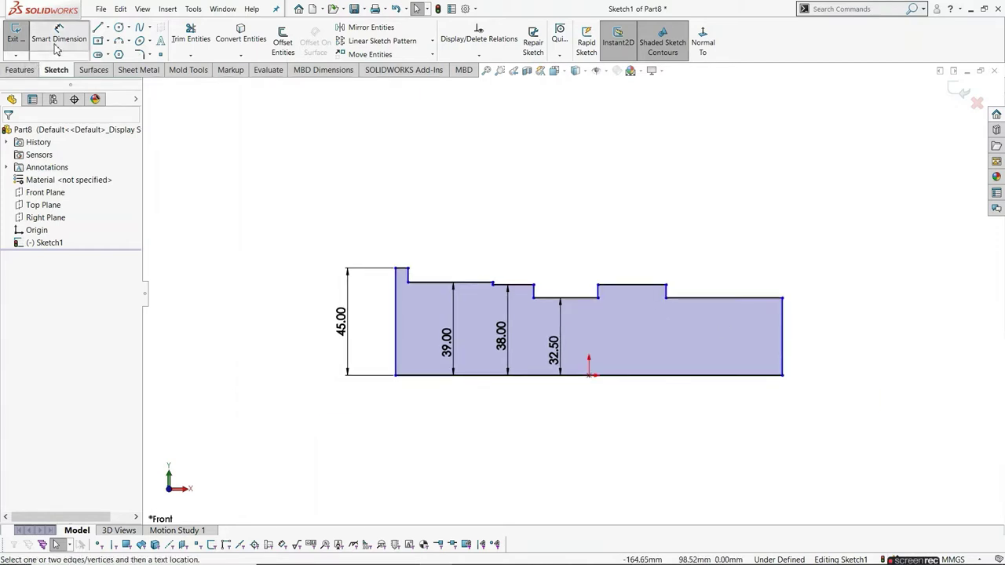
{"action": "left_click", "coordinate": [748, 305]}
{"action": "left_click", "coordinate": [754, 413]}
{"action": "type", "text": "32"}
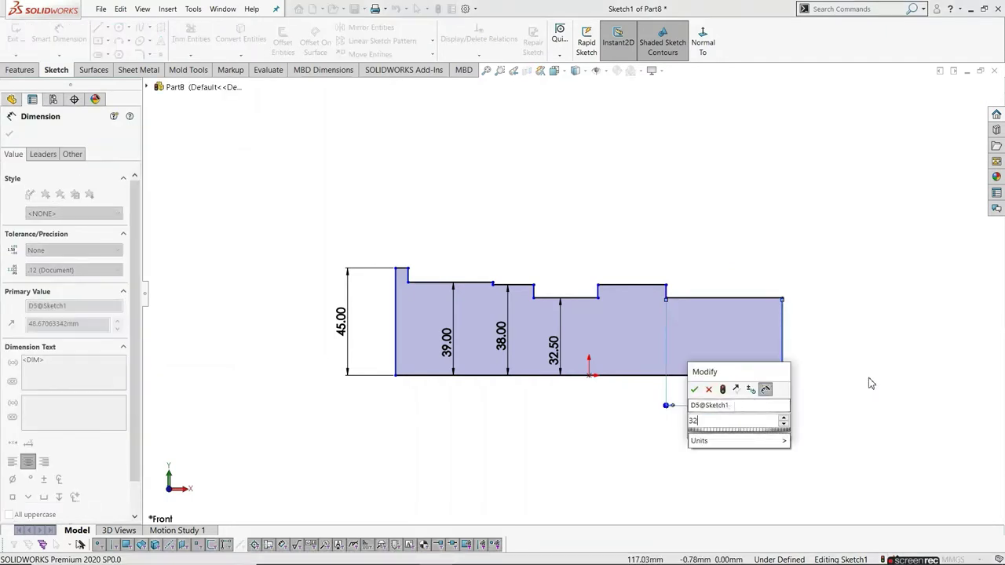
{"action": "key", "text": "Return"}
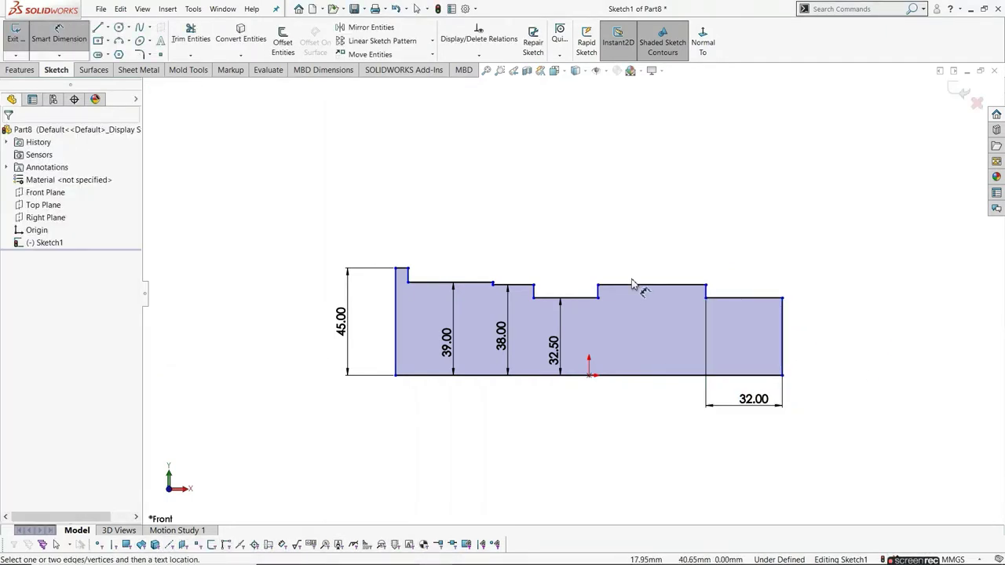
{"action": "left_click", "coordinate": [635, 285]}
{"action": "left_click", "coordinate": [664, 404]}
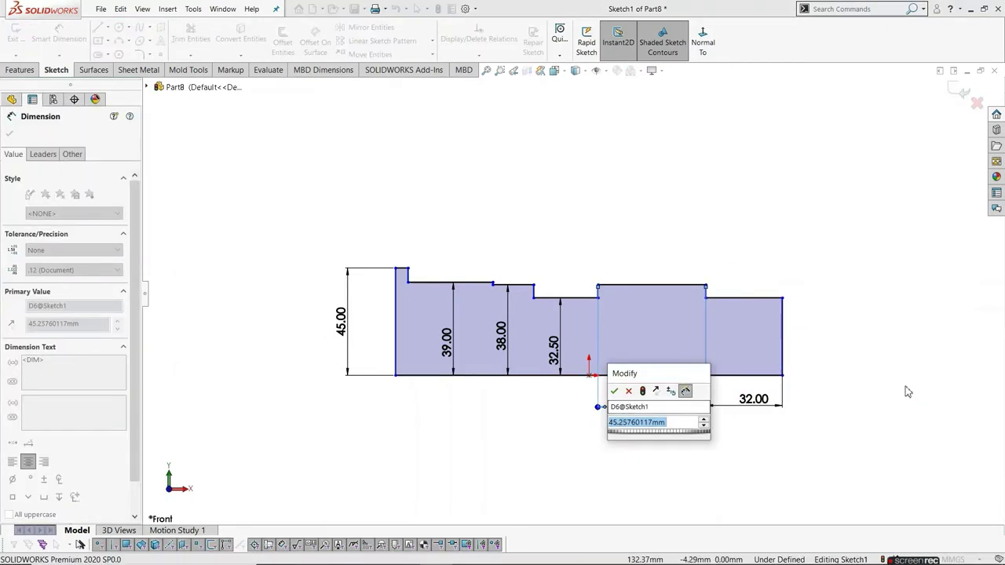
{"action": "type", "text": "48"}
{"action": "key", "text": "Return"}
{"action": "left_click", "coordinate": [811, 306]}
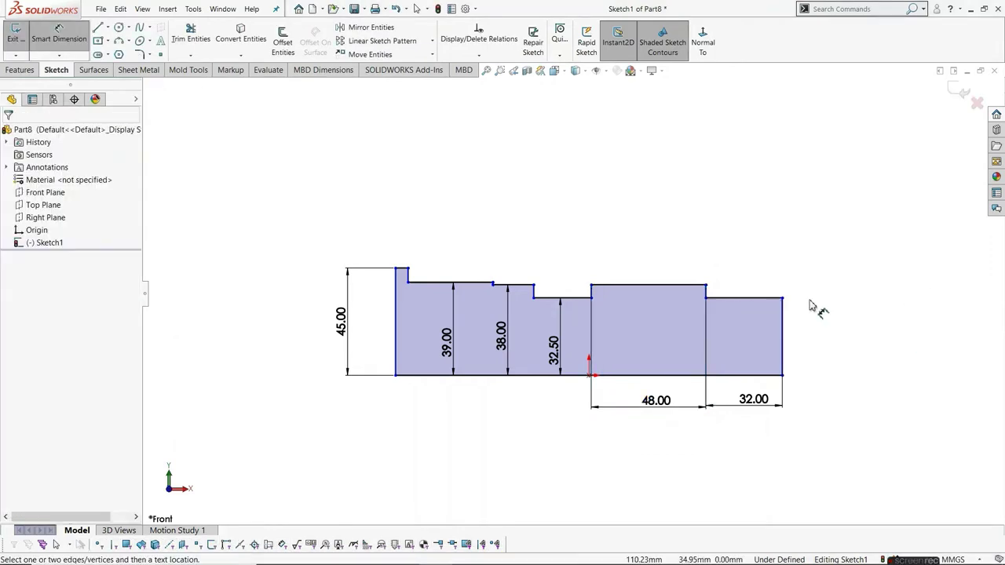
Dimension the notch length to 22 mm and the short segment left of it to 10 mm.
{"action": "left_click", "coordinate": [585, 305]}
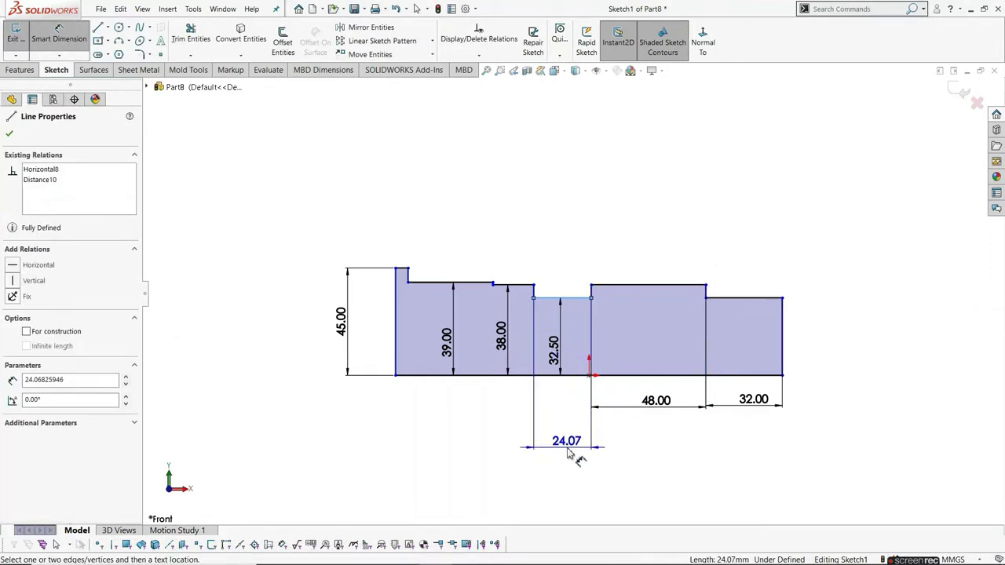
{"action": "left_click", "coordinate": [573, 450]}
{"action": "type", "text": "22"}
{"action": "key", "text": "Return"}
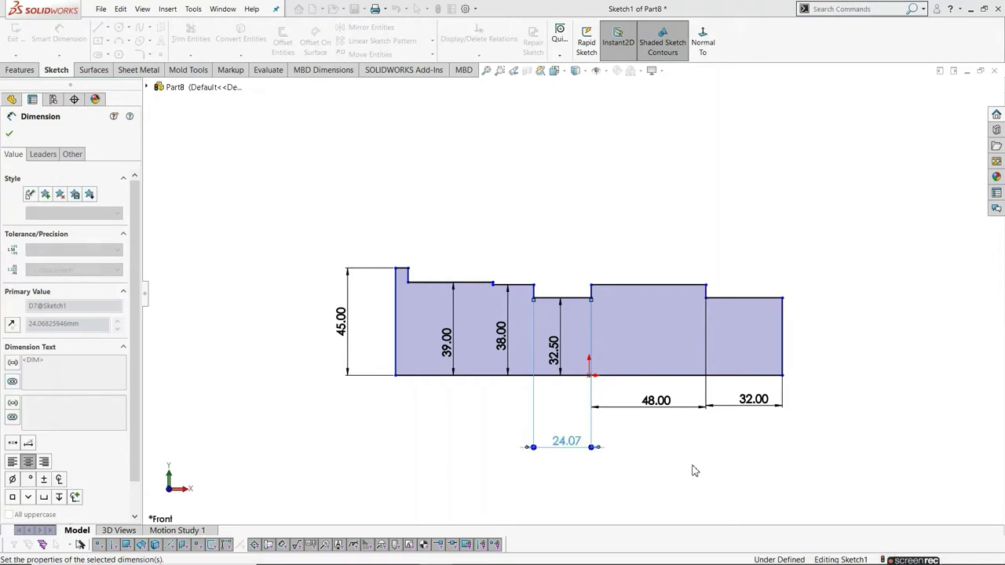
{"action": "left_click", "coordinate": [619, 262]}
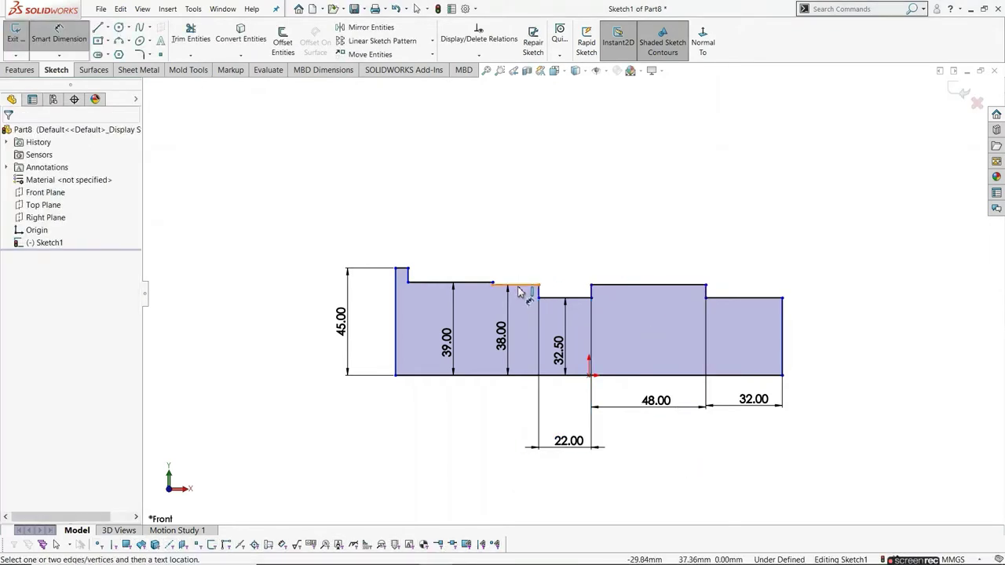
{"action": "left_click", "coordinate": [518, 289]}
{"action": "left_click", "coordinate": [516, 464]}
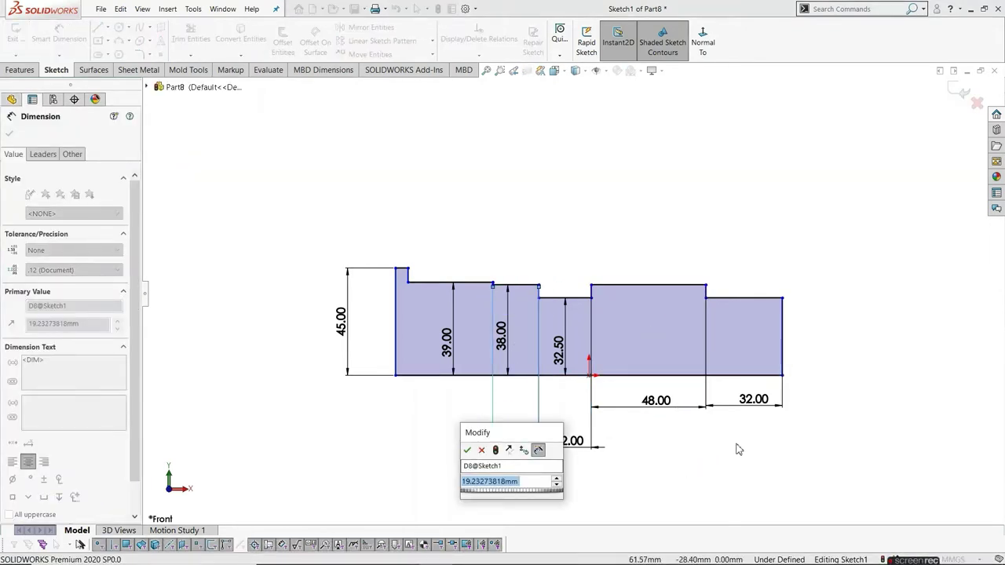
{"action": "type", "text": "10"}
{"action": "key", "text": "Return"}
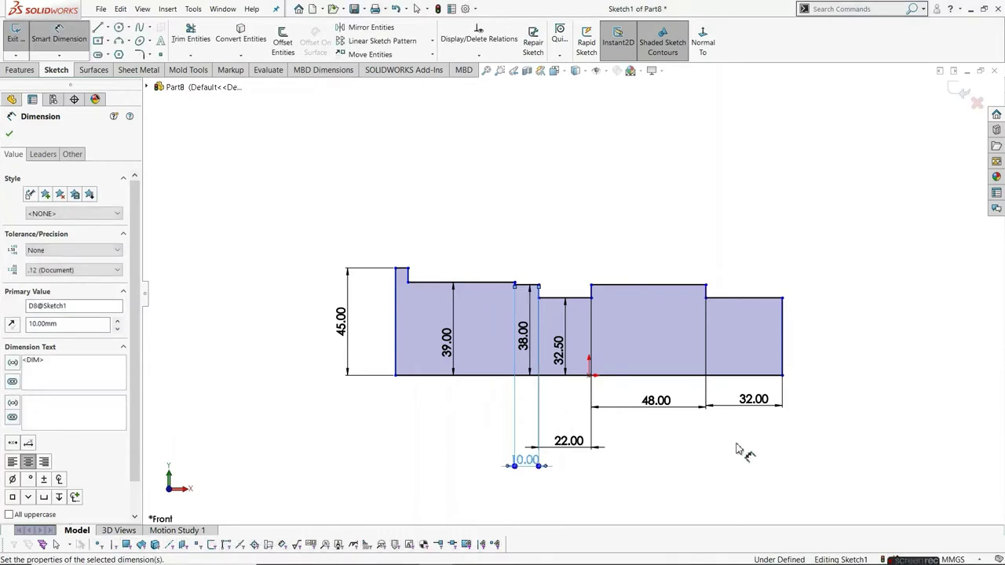
{"action": "left_click", "coordinate": [710, 483]}
Dimension the 39 mm step's length to 46 mm and the collar width to 5 mm.
{"action": "left_click", "coordinate": [469, 290]}
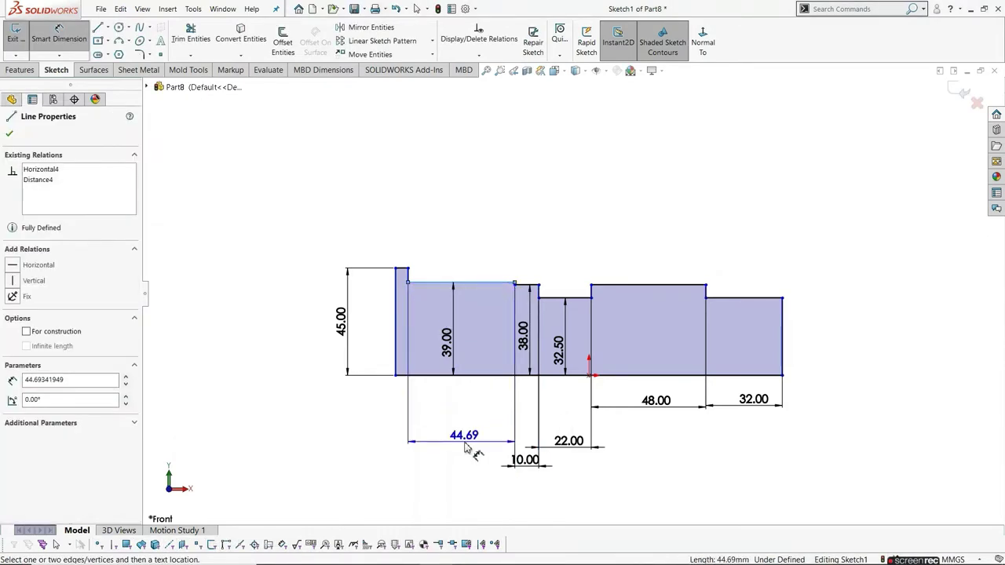
{"action": "left_click", "coordinate": [467, 443]}
{"action": "type", "text": "46"}
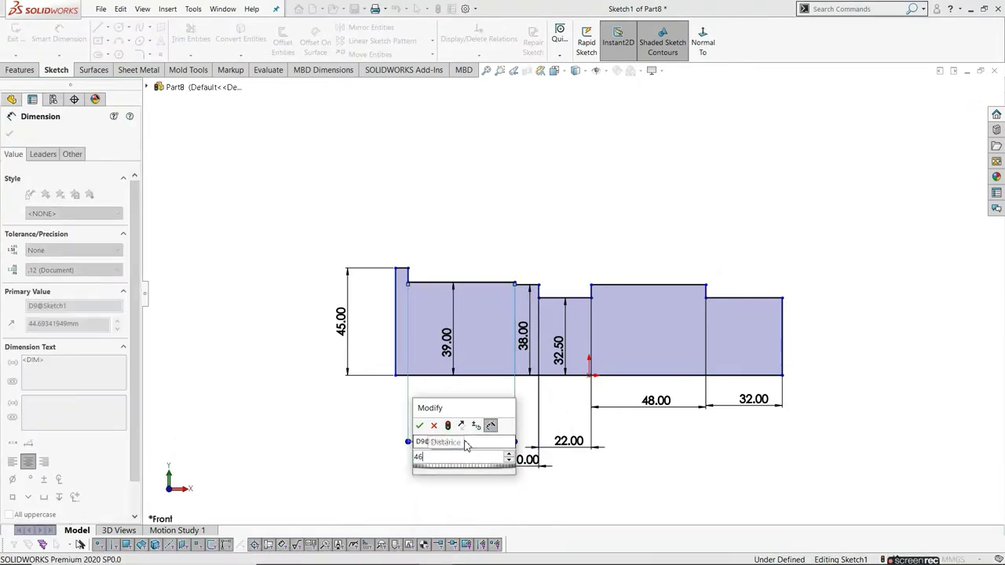
{"action": "key", "text": "Return"}
{"action": "left_click", "coordinate": [417, 261]}
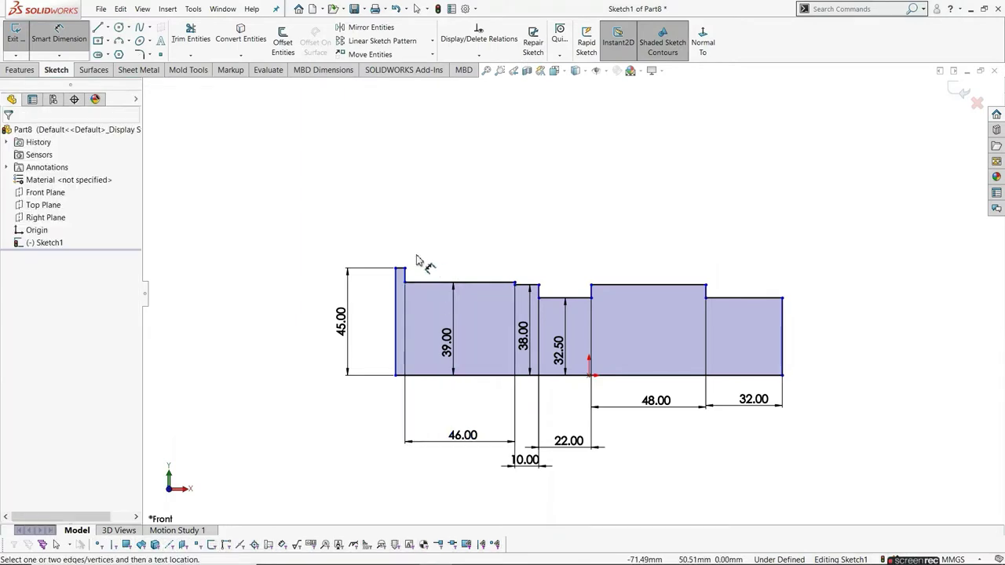
{"action": "left_click", "coordinate": [401, 274]}
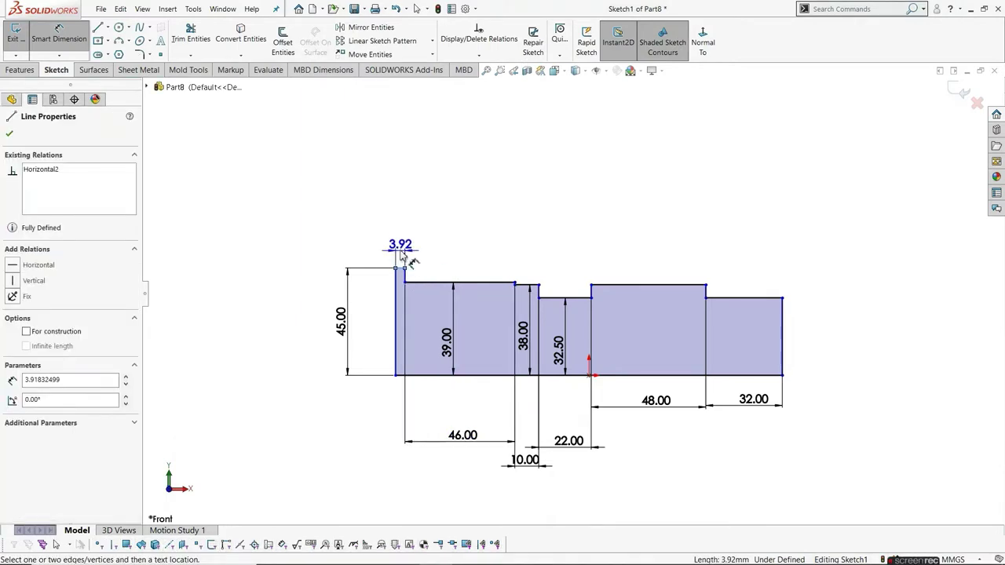
{"action": "left_click", "coordinate": [449, 252]}
{"action": "type", "text": "5"}
{"action": "key", "text": "Return"}
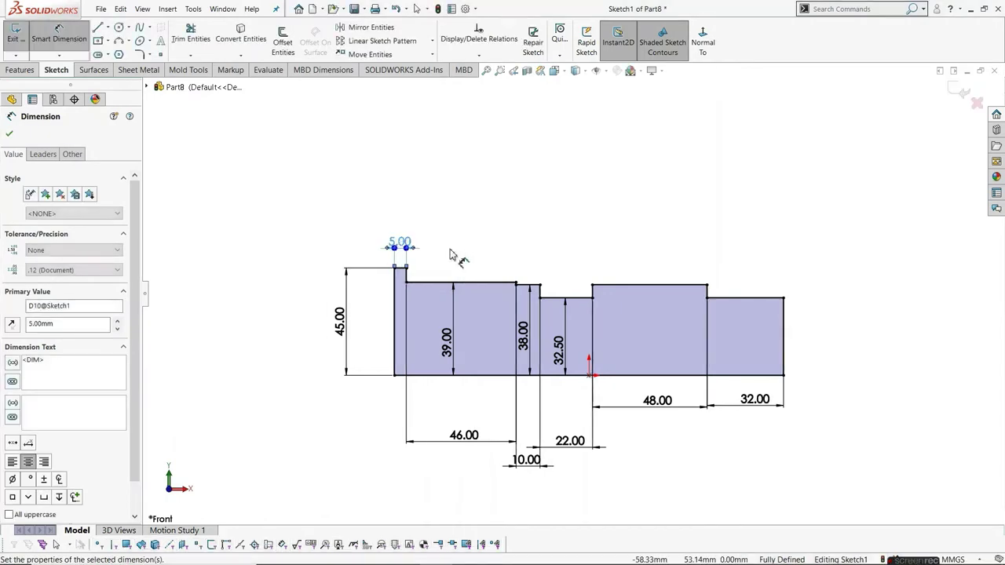
{"action": "key", "text": "Escape"}
{"action": "key", "text": "Escape"}
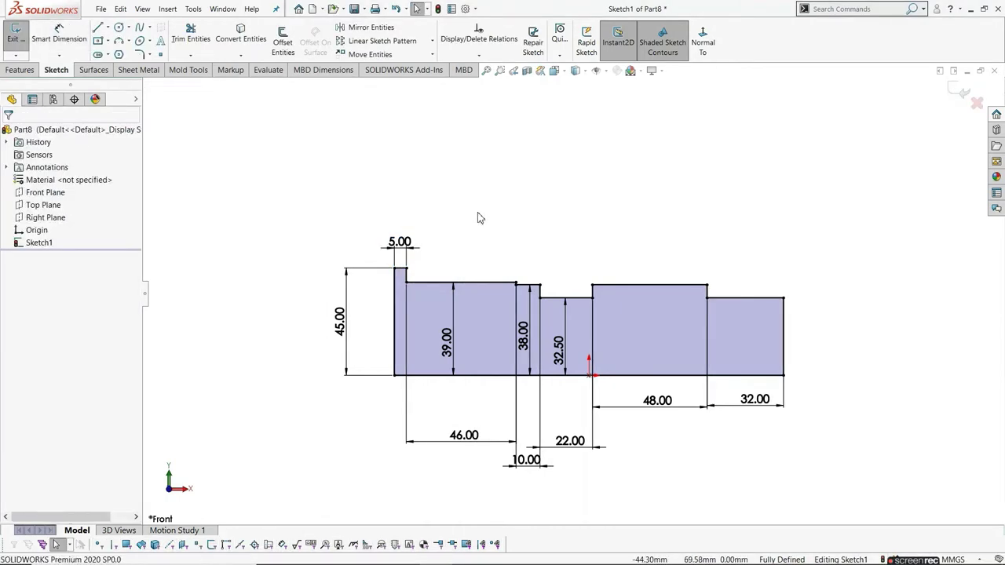
Exit the sketch and revolve the profile a full 360° about its bottom line.
{"action": "left_click", "coordinate": [9, 39]}
{"action": "middle_click_drag", "start_coordinate": [539, 212], "coordinate": [399, 187]}
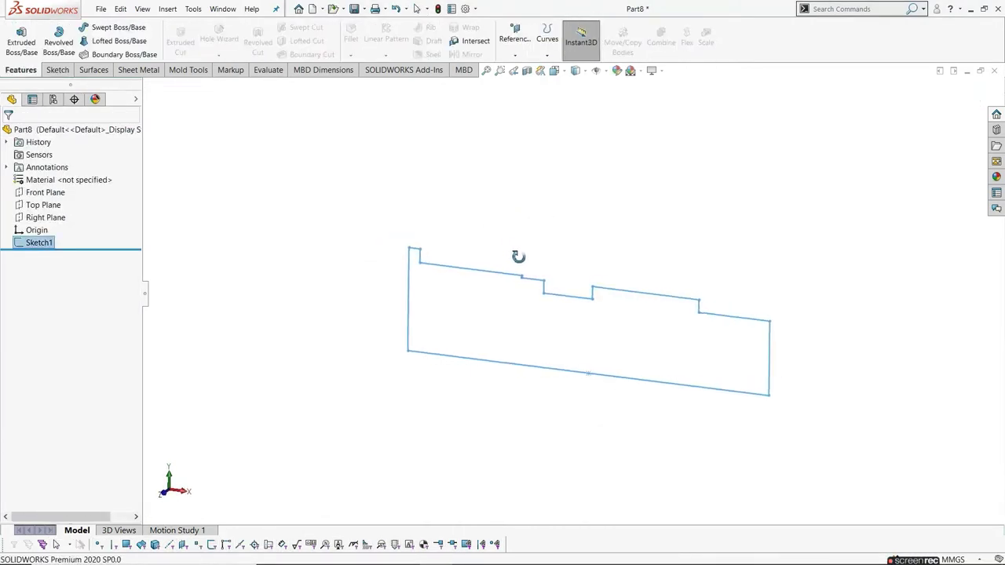
{"action": "left_click", "coordinate": [59, 43]}
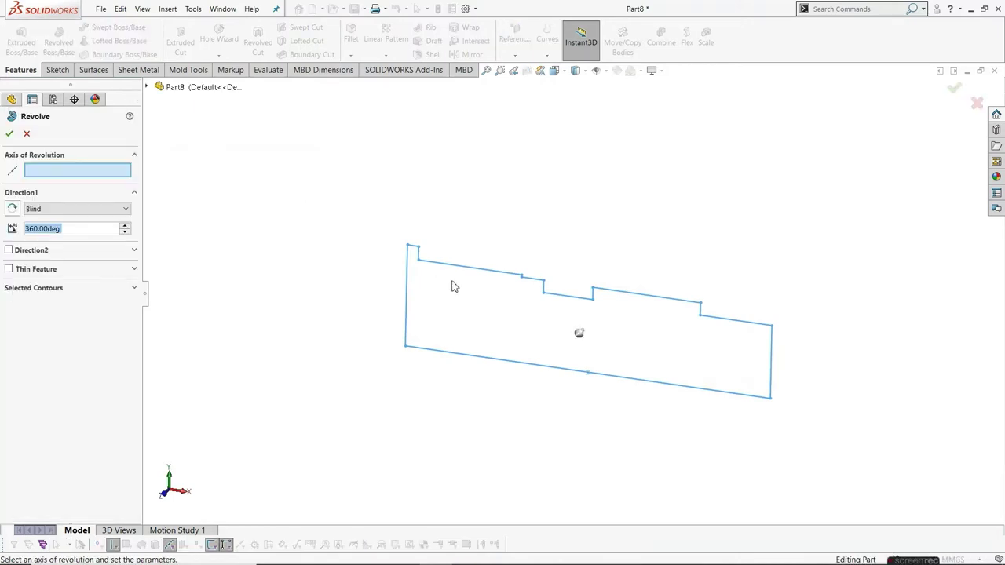
{"action": "left_click", "coordinate": [482, 362]}
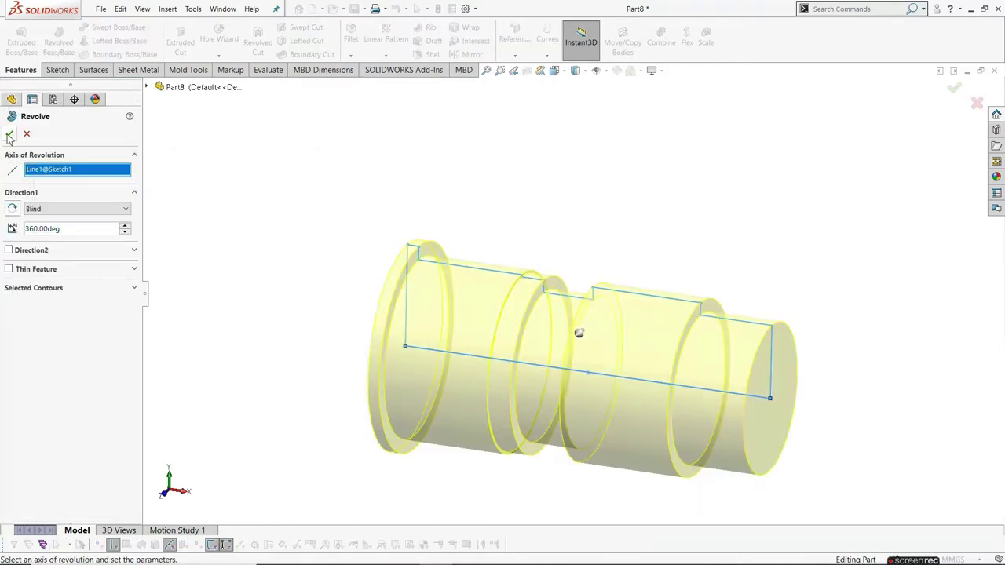
{"action": "left_click", "coordinate": [10, 133]}
{"action": "mouse_move", "coordinate": [372, 294]}
{"action": "middle_mouse_down"}
{"action": "mouse_move", "coordinate": [511, 287]}
{"action": "mouse_move", "coordinate": [527, 314]}
{"action": "mouse_move", "coordinate": [382, 299]}
{"action": "middle_mouse_up"}
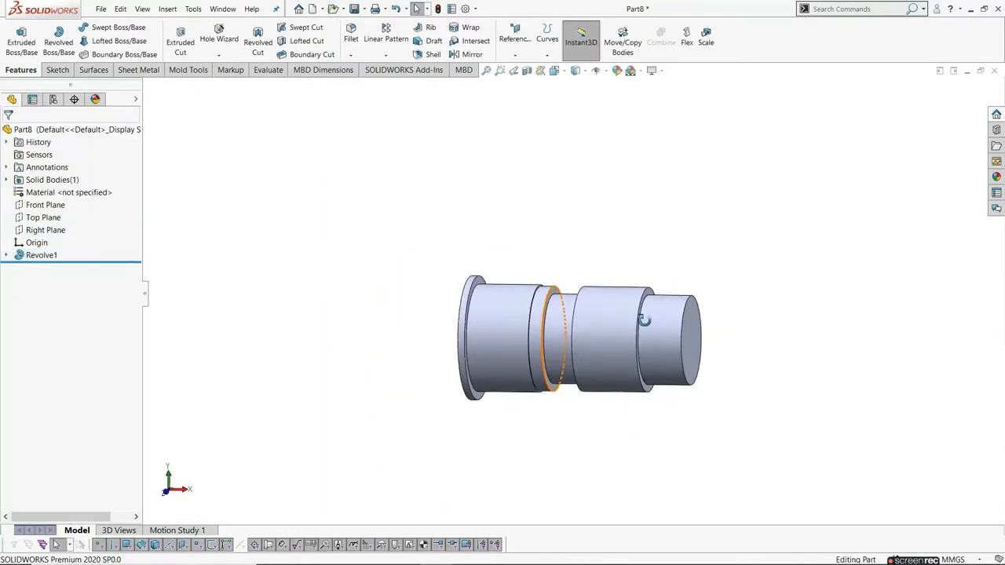
{"action": "middle_click_drag", "start_coordinate": [518, 406], "coordinate": [550, 314]}
{"action": "scroll", "coordinate": [537, 293], "scroll_direction": "up", "scroll_amount": 3}
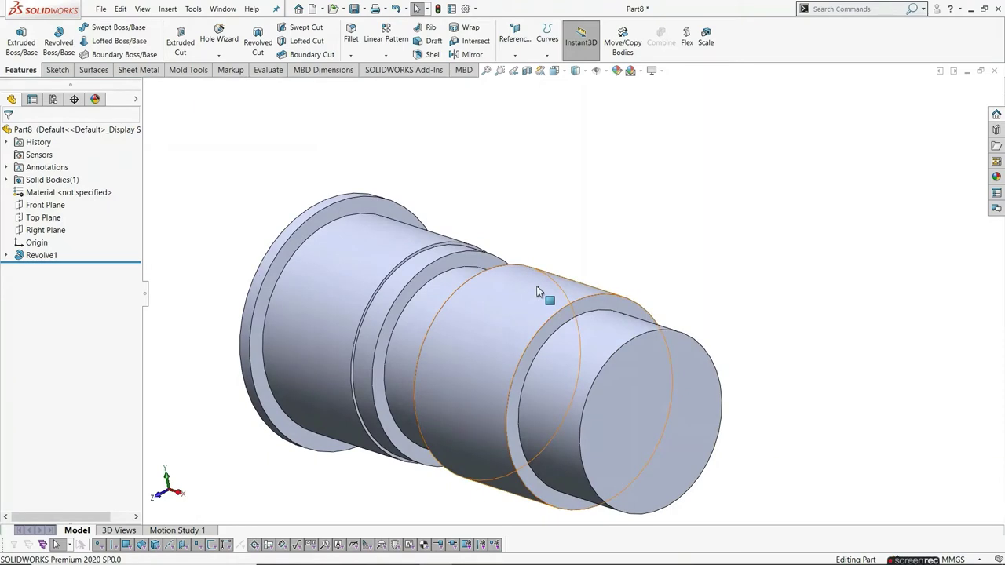
Start a sketch on the shaft's end face and convert the 76 mm shoulder edge into it.
{"action": "left_click", "coordinate": [634, 315]}
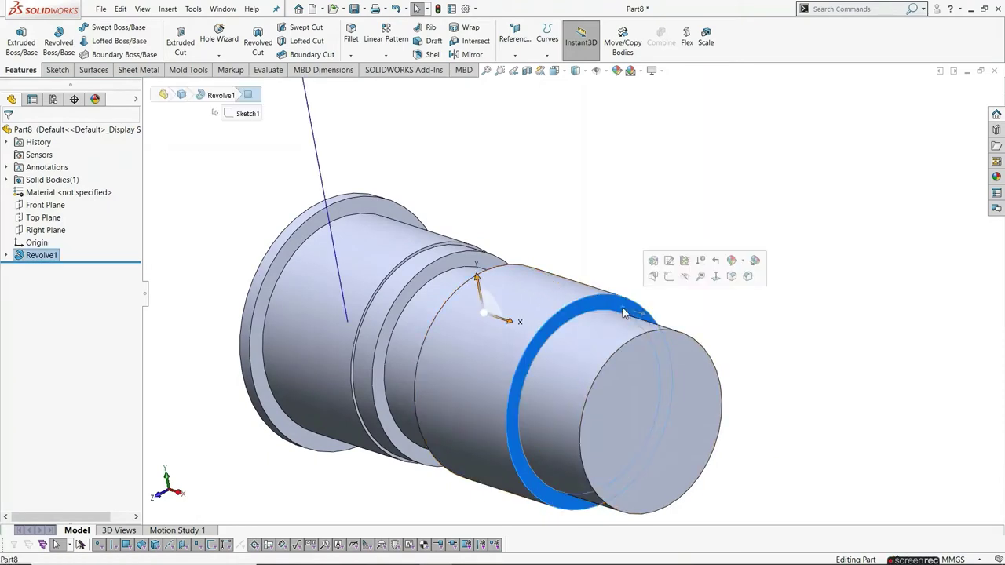
{"action": "left_click", "coordinate": [669, 278]}
{"action": "left_click", "coordinate": [704, 58]}
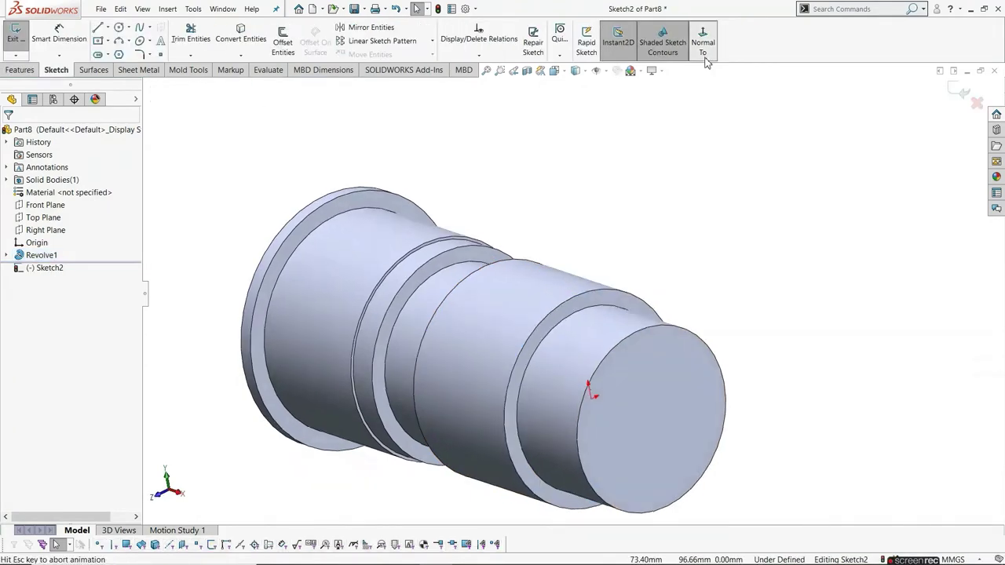
{"action": "middle_click_drag", "start_coordinate": [712, 144], "coordinate": [756, 190]}
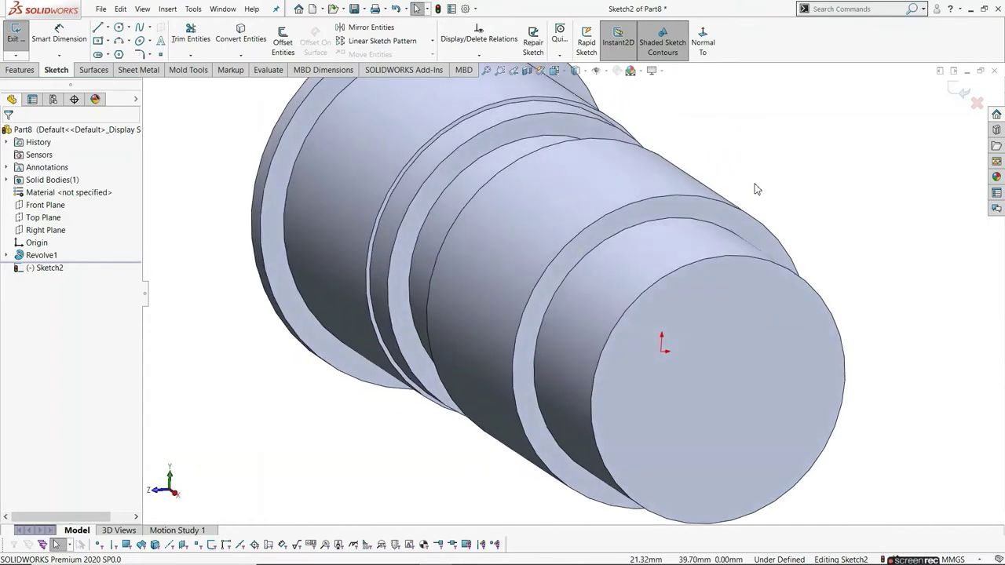
{"action": "left_click", "coordinate": [728, 212]}
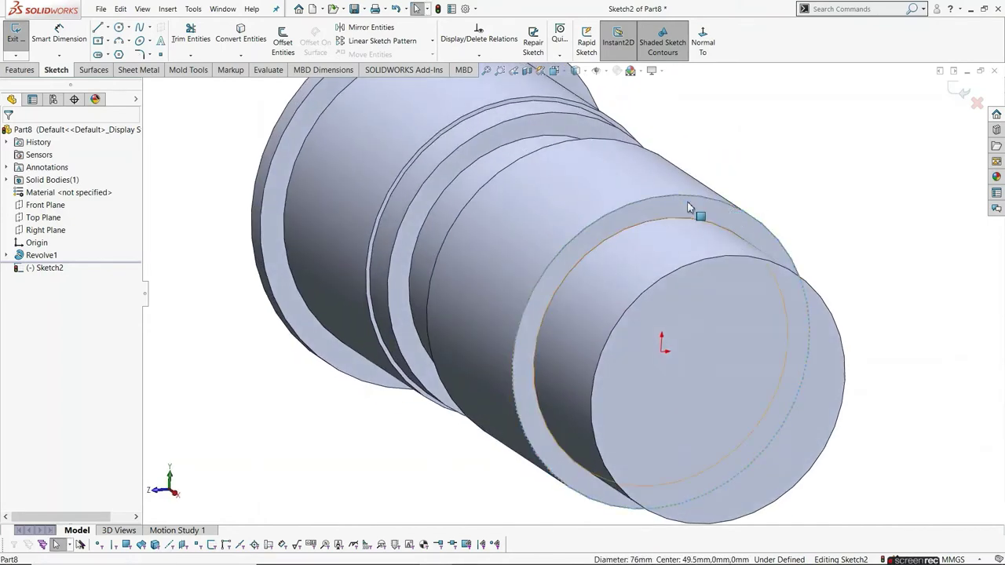
{"action": "left_click", "coordinate": [258, 39]}
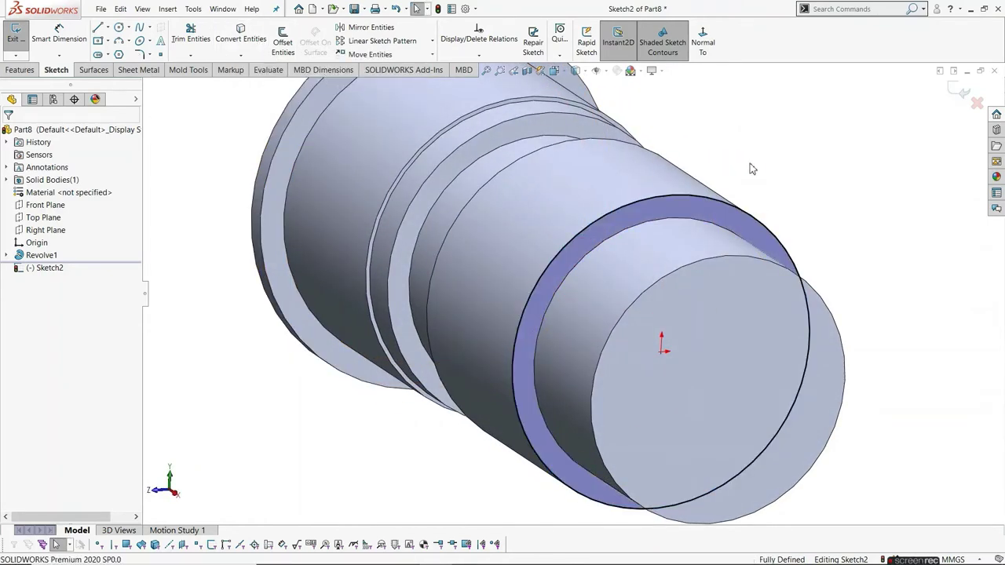
{"action": "left_click", "coordinate": [703, 43]}
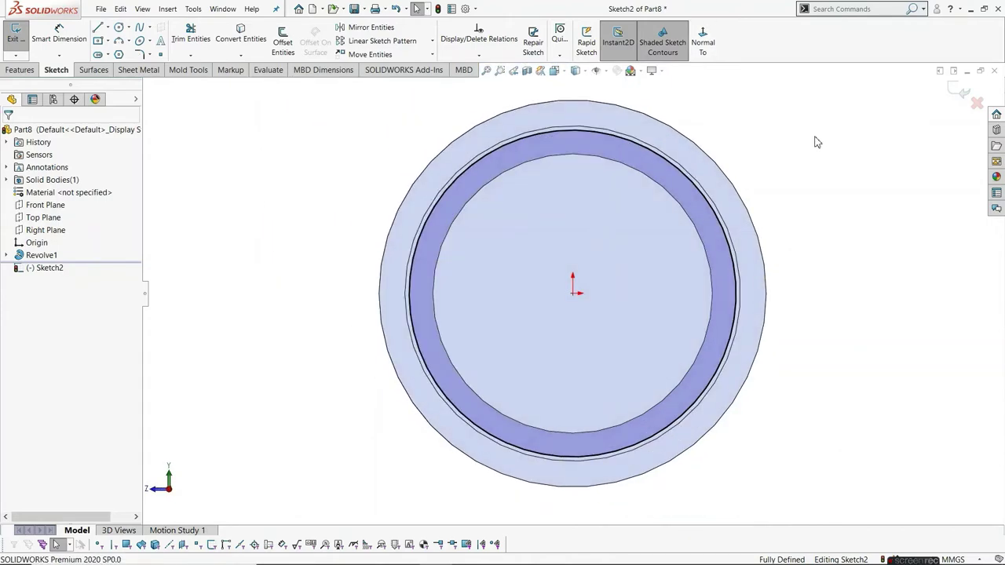
Draw an origin-centred circle and dimension its diameter to 86 mm.
{"action": "left_click", "coordinate": [118, 28]}
{"action": "left_click", "coordinate": [573, 293]}
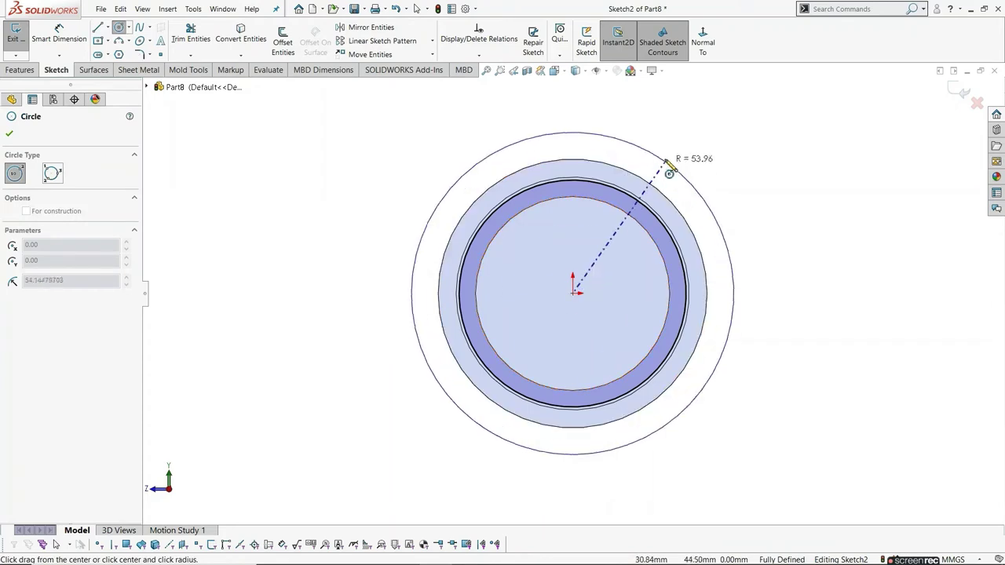
{"action": "left_click", "coordinate": [665, 168]}
{"action": "key", "text": "Escape"}
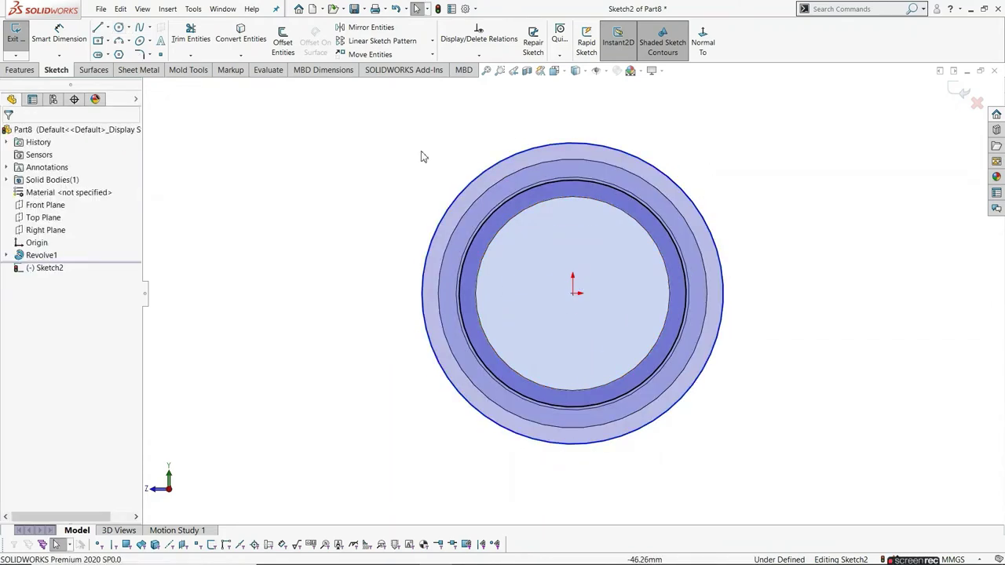
{"action": "left_click", "coordinate": [59, 36]}
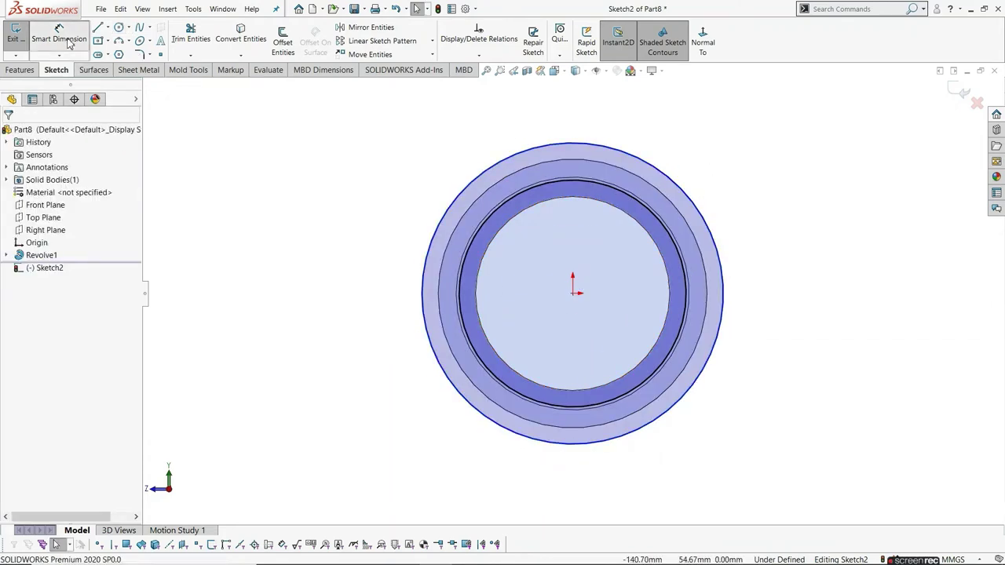
{"action": "left_click", "coordinate": [657, 166]}
{"action": "left_click", "coordinate": [740, 163]}
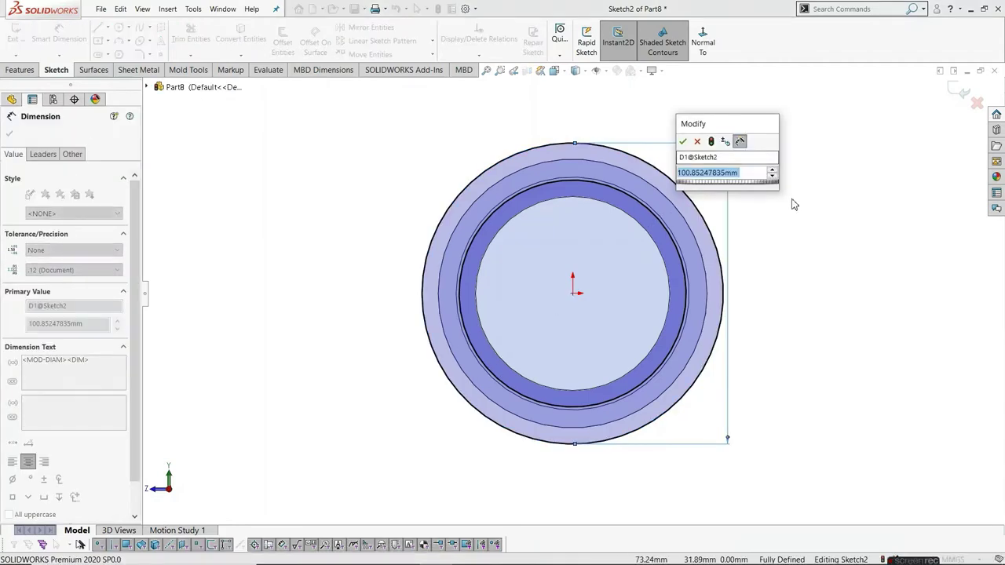
{"action": "type", "text": "86"}
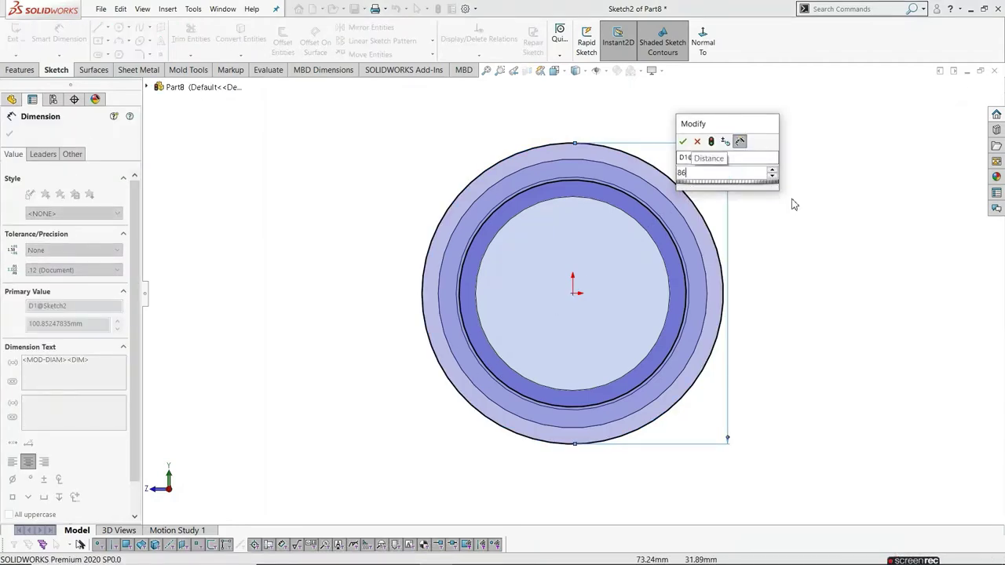
{"action": "key", "text": "Return"}
{"action": "key", "text": "Escape"}
{"action": "scroll", "coordinate": [600, 191], "scroll_direction": "up", "scroll_amount": 2}
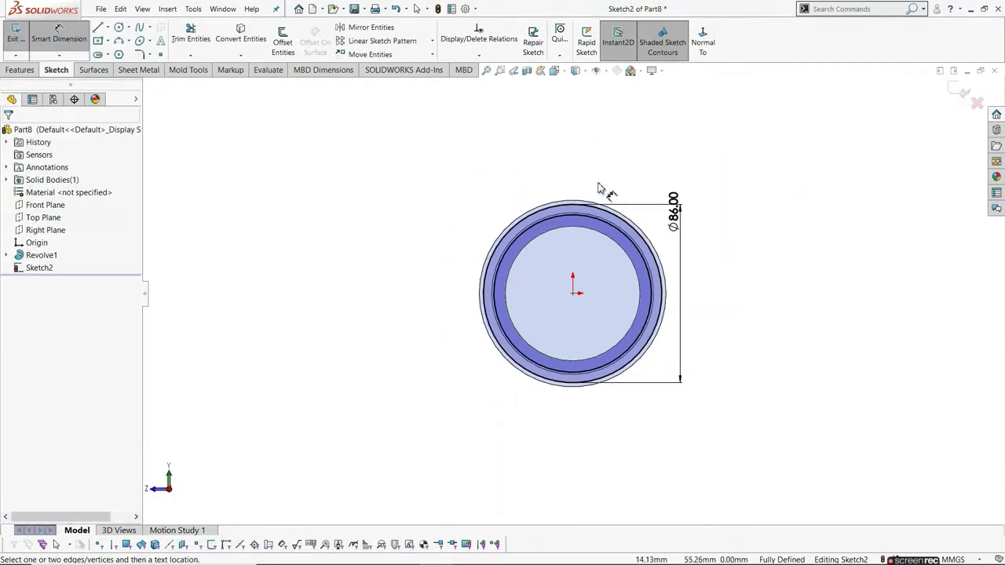
{"action": "scroll", "coordinate": [600, 191], "scroll_direction": "down", "scroll_amount": 4}
{"action": "key", "text": "Escape"}
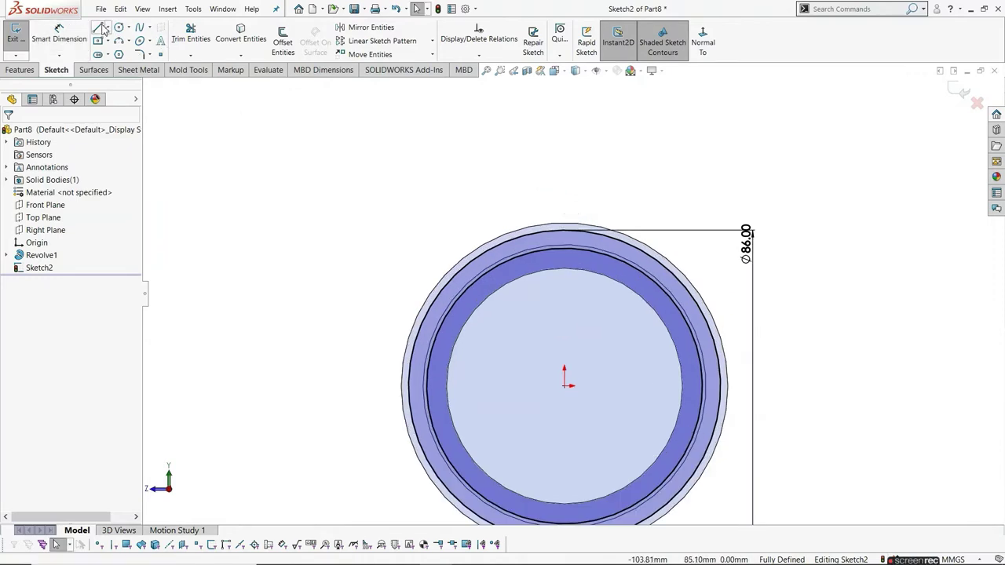
Sketch two vertical lines crossing the tops of the two circles.
{"action": "left_click", "coordinate": [102, 29]}
{"action": "scroll", "coordinate": [584, 224], "scroll_direction": "down", "scroll_amount": 2}
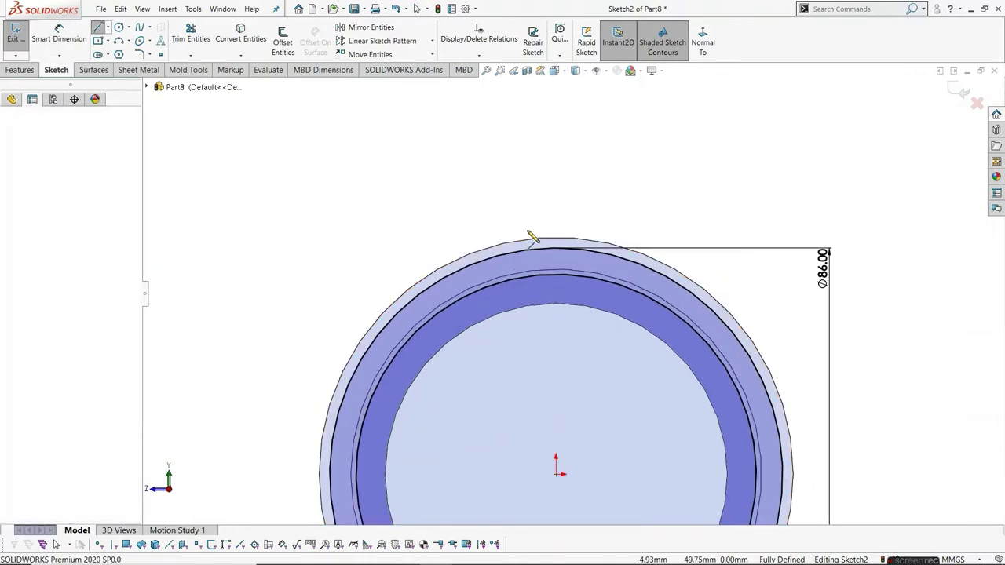
{"action": "left_click_drag", "start_coordinate": [529, 217], "coordinate": [530, 324]}
{"action": "key", "text": "Escape"}
{"action": "scroll", "coordinate": [571, 281], "scroll_direction": "up", "scroll_amount": 2}
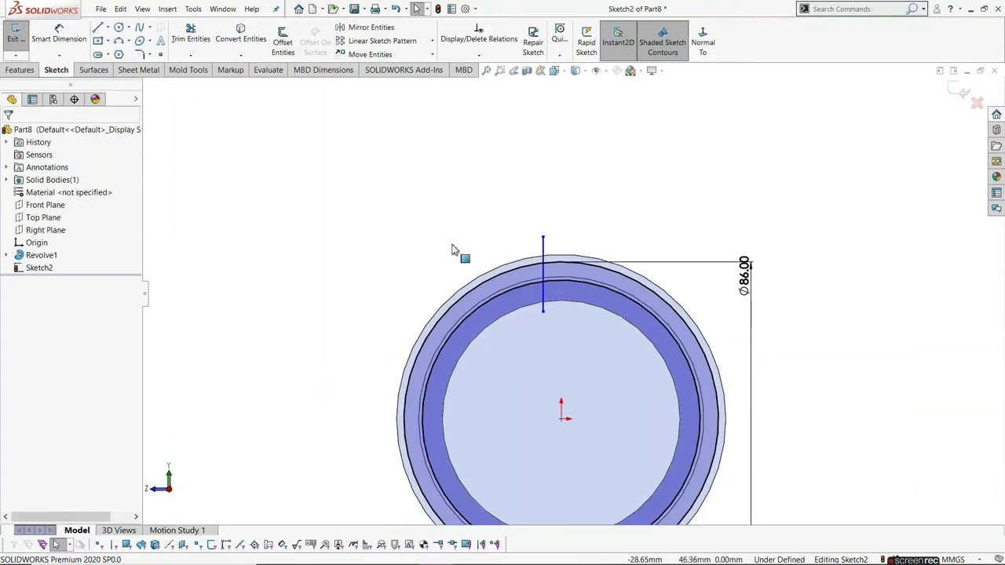
{"action": "left_click", "coordinate": [97, 30]}
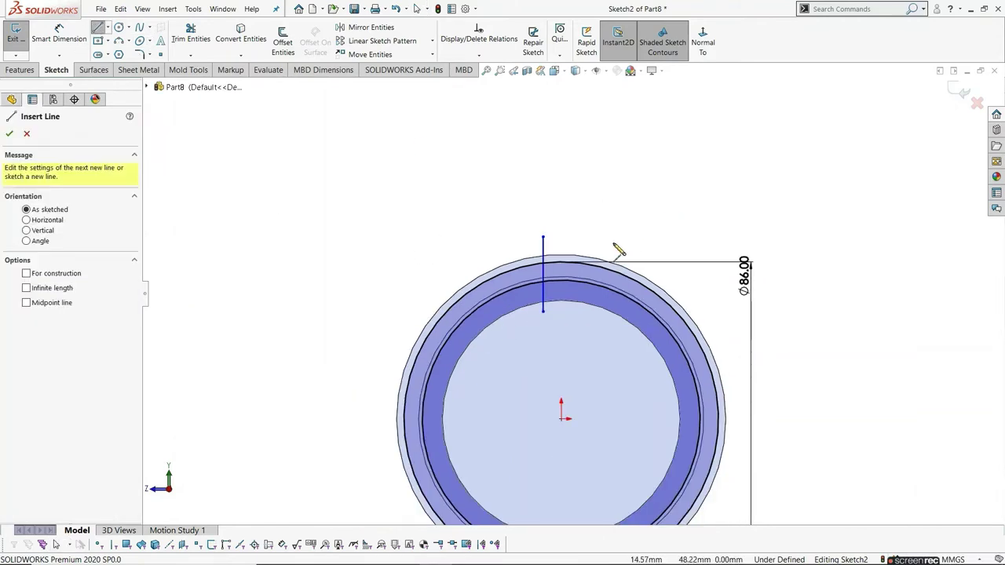
{"action": "left_click", "coordinate": [584, 237]}
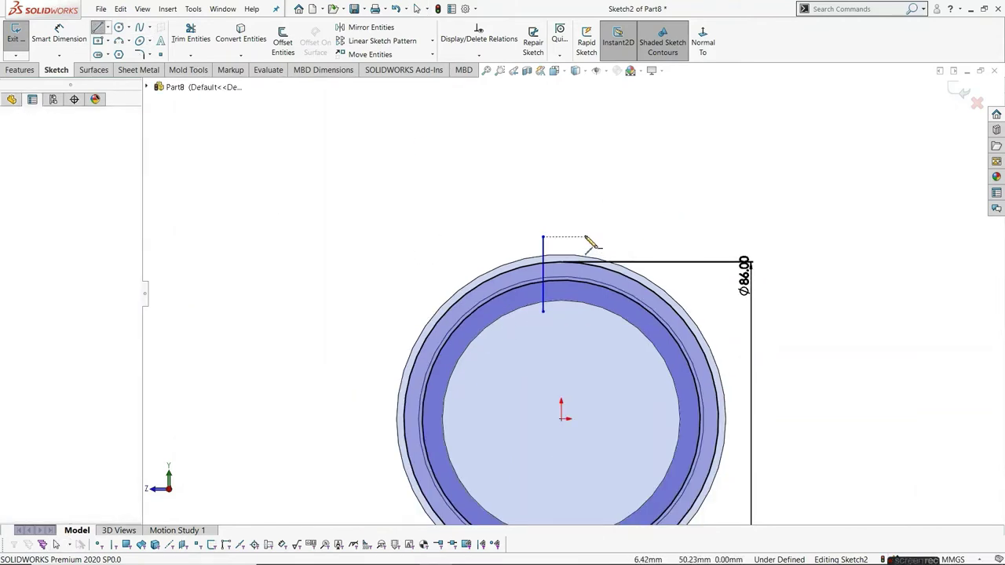
{"action": "left_click", "coordinate": [585, 314]}
{"action": "key", "text": "Escape"}
{"action": "scroll", "coordinate": [446, 220], "scroll_direction": "down", "scroll_amount": 1}
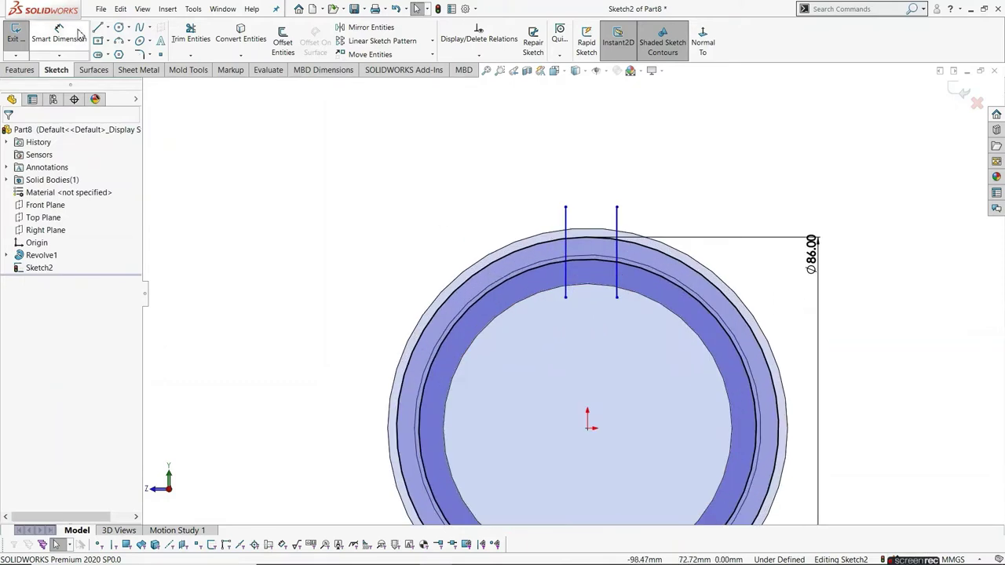
Dimension the left line 5 from the shaft centre and the two lines 10 apart.
{"action": "left_click", "coordinate": [59, 35]}
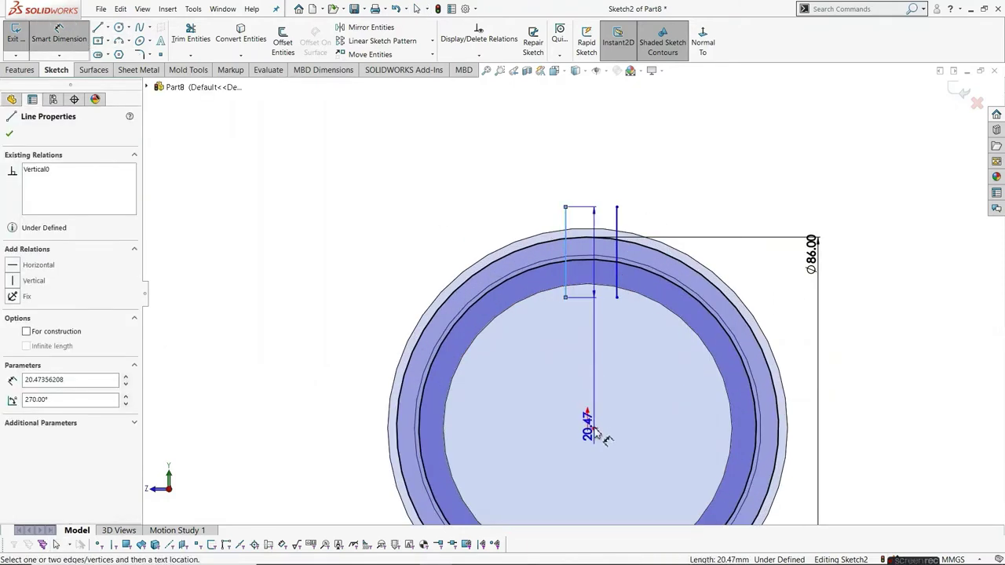
{"action": "left_click", "coordinate": [588, 426]}
{"action": "left_click", "coordinate": [589, 173]}
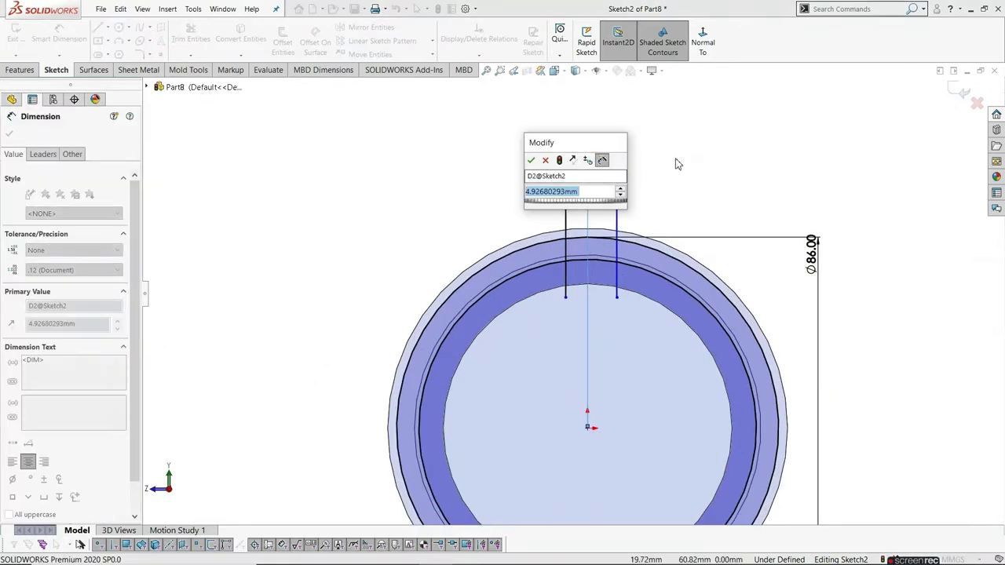
{"action": "type", "text": "5"}
{"action": "key", "text": "Return"}
{"action": "left_click", "coordinate": [677, 163]}
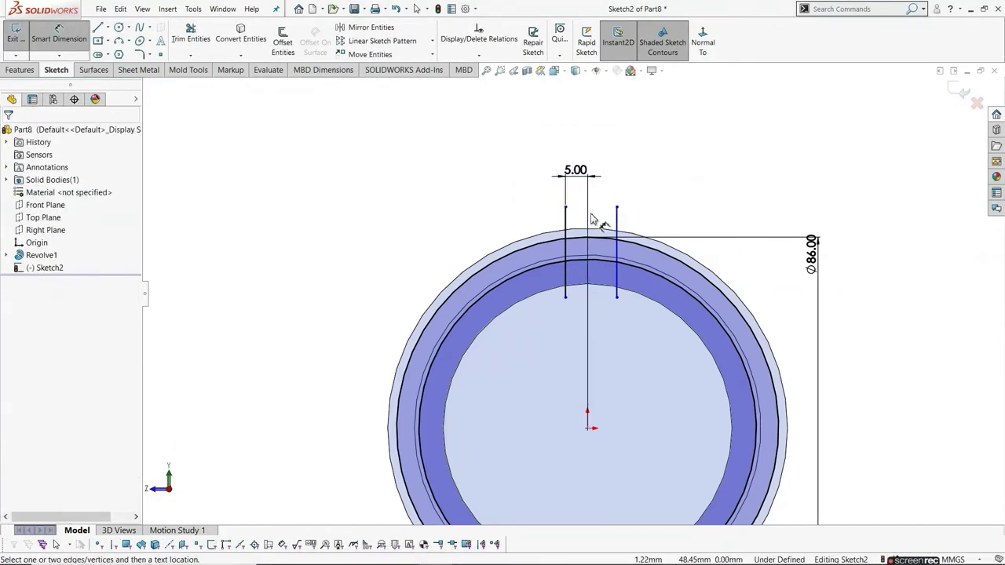
{"action": "left_click", "coordinate": [565, 224]}
{"action": "left_click", "coordinate": [616, 228]}
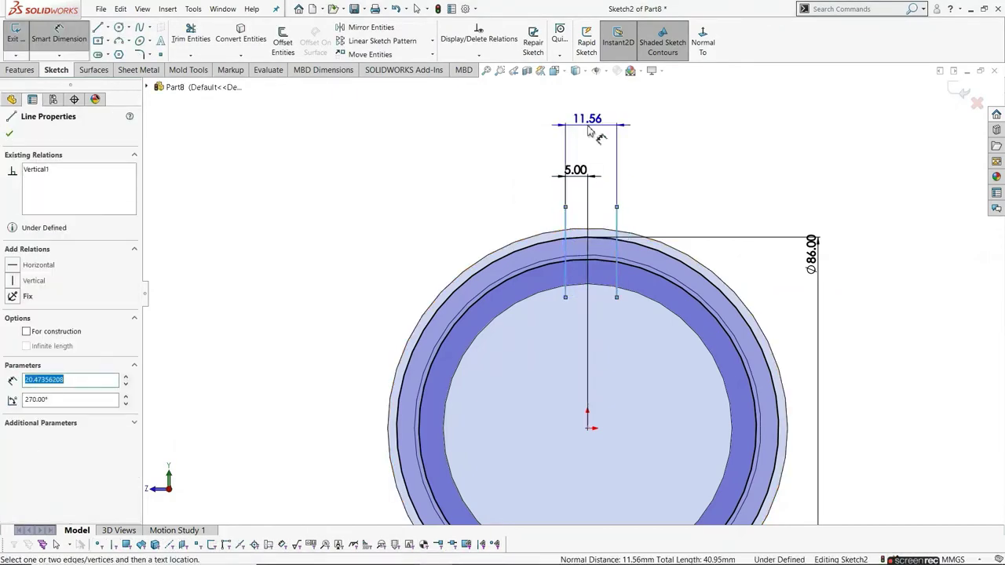
{"action": "left_click", "coordinate": [587, 119]}
{"action": "type", "text": "10"}
{"action": "key", "text": "Return"}
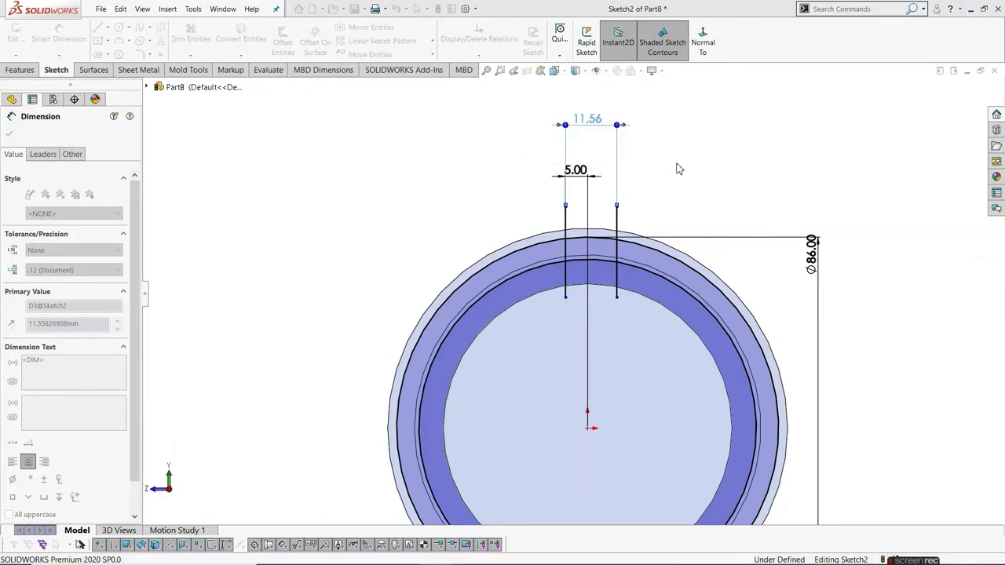
{"action": "left_click", "coordinate": [677, 169]}
{"action": "scroll", "coordinate": [612, 262], "scroll_direction": "down", "scroll_amount": 2}
{"action": "key", "text": "Escape"}
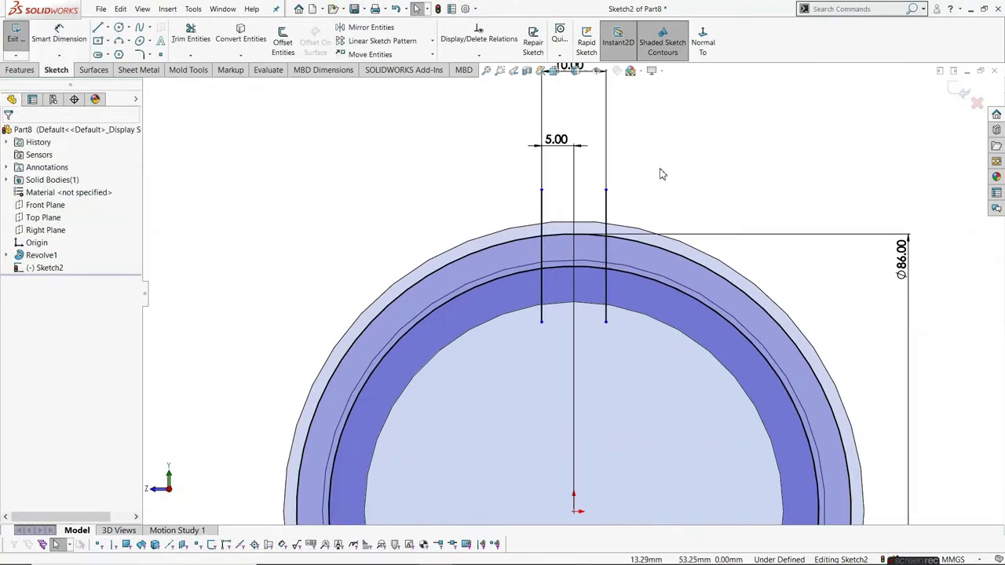
Trim to closest the four line overhangs and both circles outside the key, leaving a 10 mm notch.
{"action": "left_click", "coordinate": [189, 35]}
{"action": "left_click", "coordinate": [32, 298]}
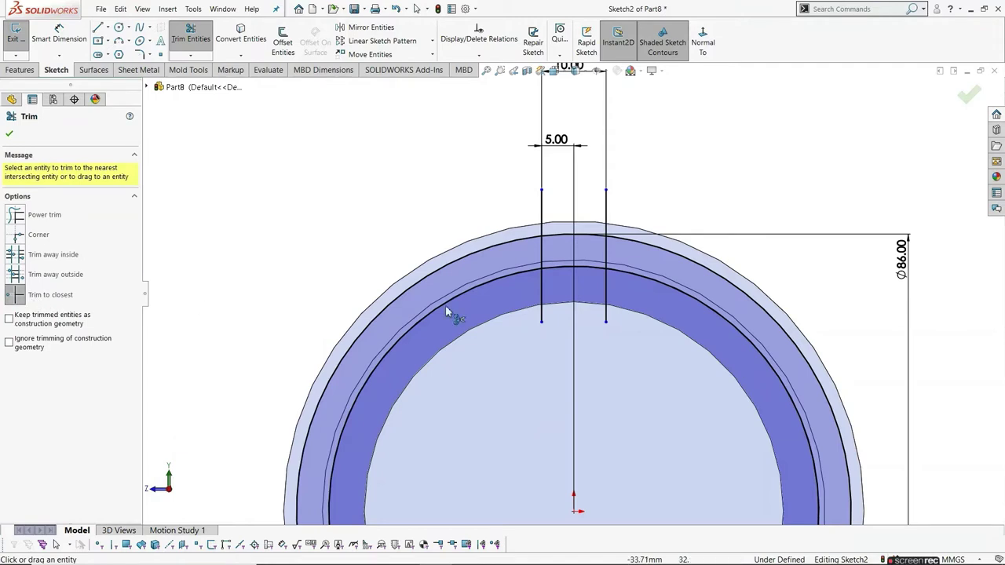
{"action": "left_click", "coordinate": [542, 311]}
{"action": "left_click", "coordinate": [541, 212]}
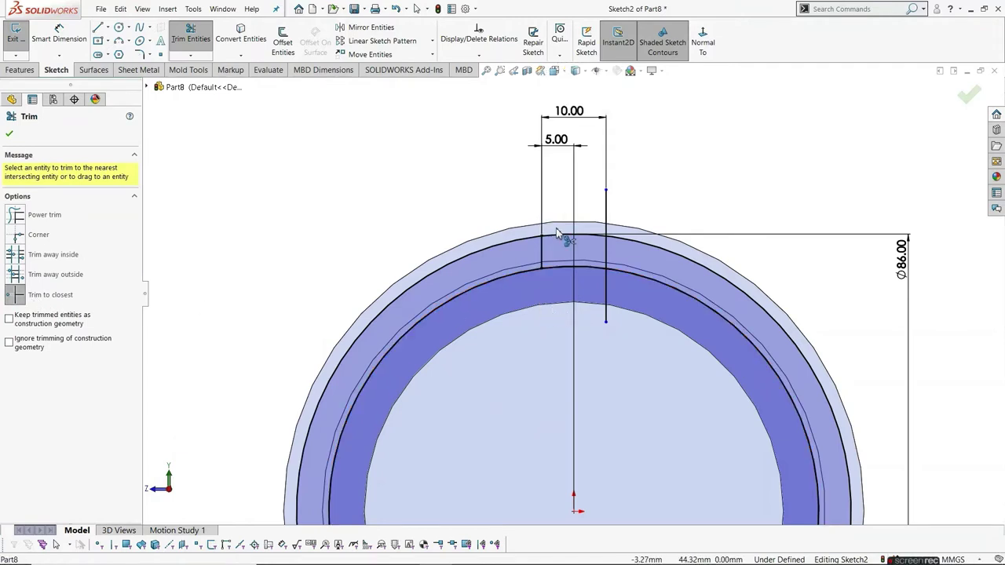
{"action": "left_click", "coordinate": [605, 210]}
{"action": "left_click", "coordinate": [605, 294]}
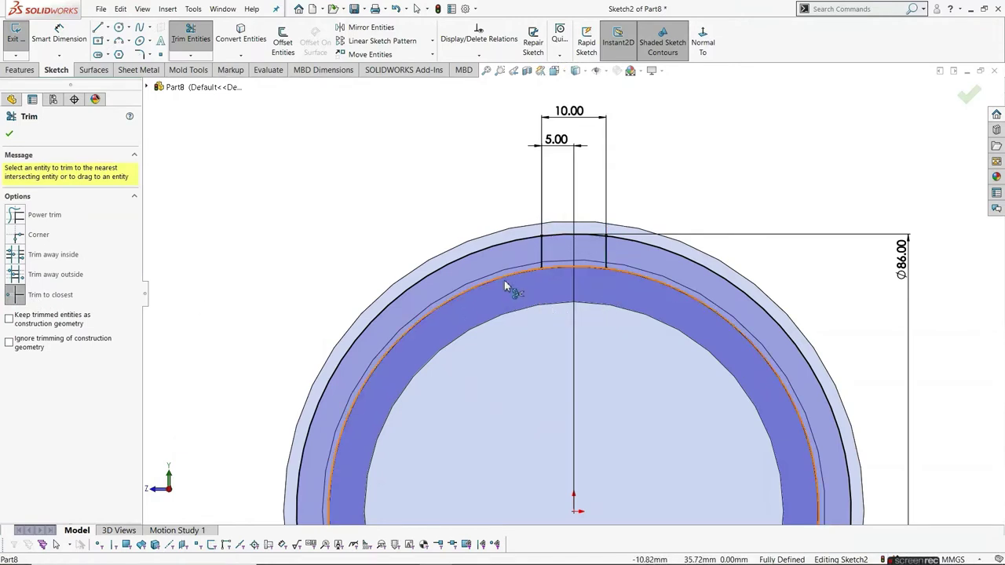
{"action": "left_click", "coordinate": [507, 286]}
{"action": "left_click", "coordinate": [482, 249]}
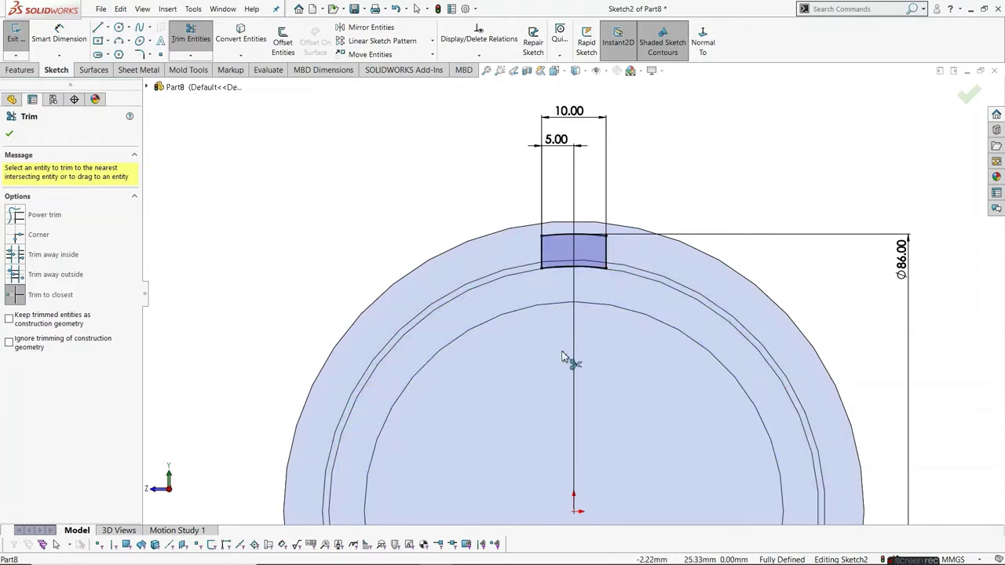
{"action": "scroll", "coordinate": [573, 330], "scroll_direction": "up", "scroll_amount": 3}
{"action": "key", "text": "Escape"}
{"action": "scroll", "coordinate": [581, 290], "scroll_direction": "up", "scroll_amount": 2}
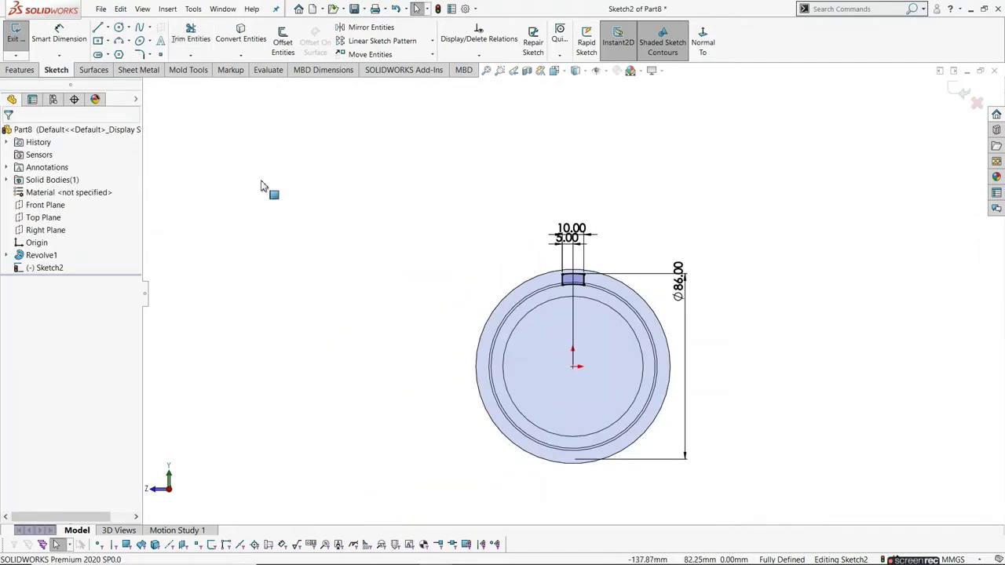
Exit Sketch2 and extrude it reversed toward the shaft with an Up To Surface end condition.
{"action": "left_click", "coordinate": [14, 35]}
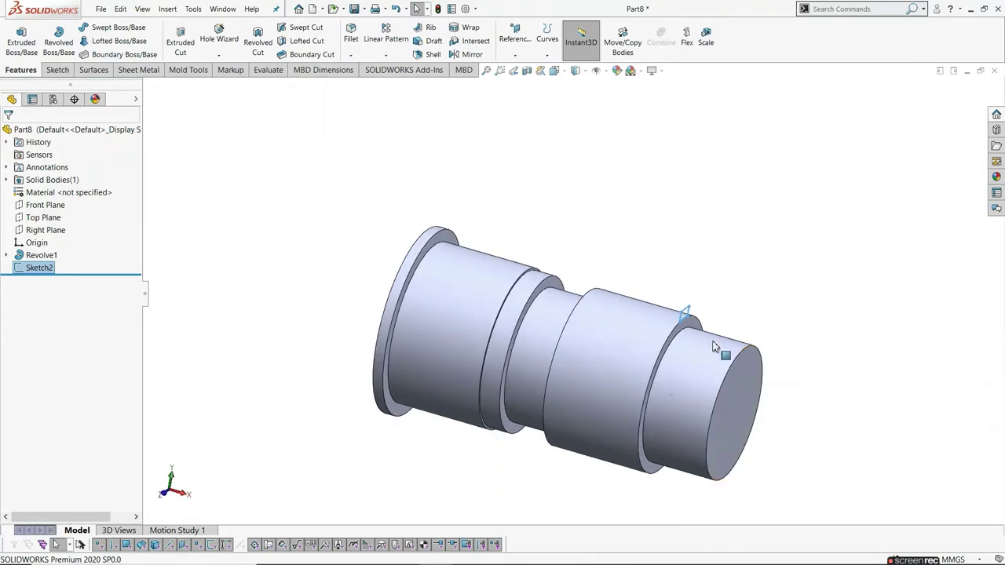
{"action": "scroll", "coordinate": [691, 326], "scroll_direction": "down", "scroll_amount": 2}
{"action": "left_click", "coordinate": [29, 39]}
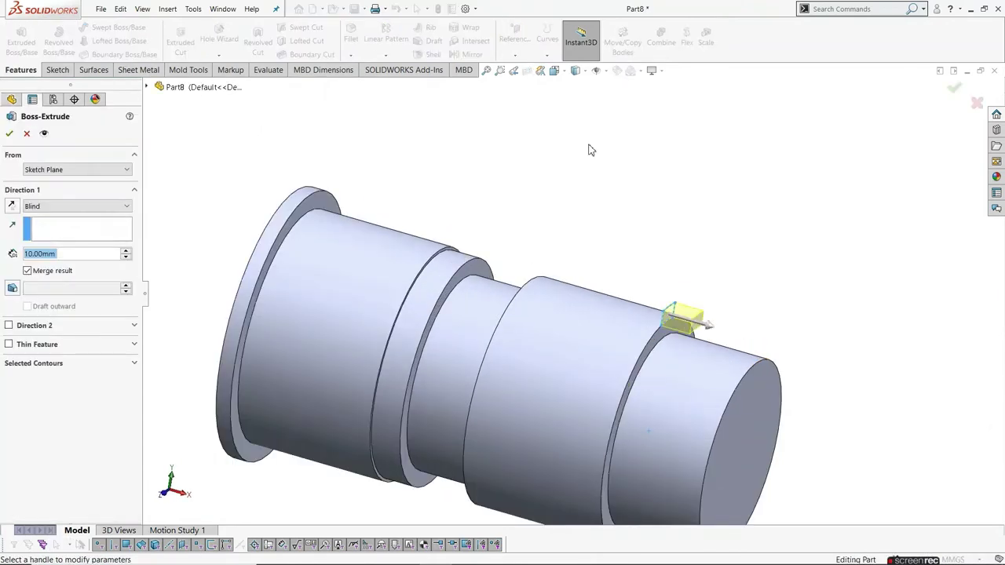
{"action": "scroll", "coordinate": [612, 196], "scroll_direction": "up", "scroll_amount": 3}
{"action": "mouse_move", "coordinate": [630, 236]}
{"action": "middle_mouse_down"}
{"action": "mouse_move", "coordinate": [686, 260]}
{"action": "mouse_move", "coordinate": [625, 340]}
{"action": "middle_mouse_up"}
{"action": "scroll", "coordinate": [577, 293], "scroll_direction": "down", "scroll_amount": 3}
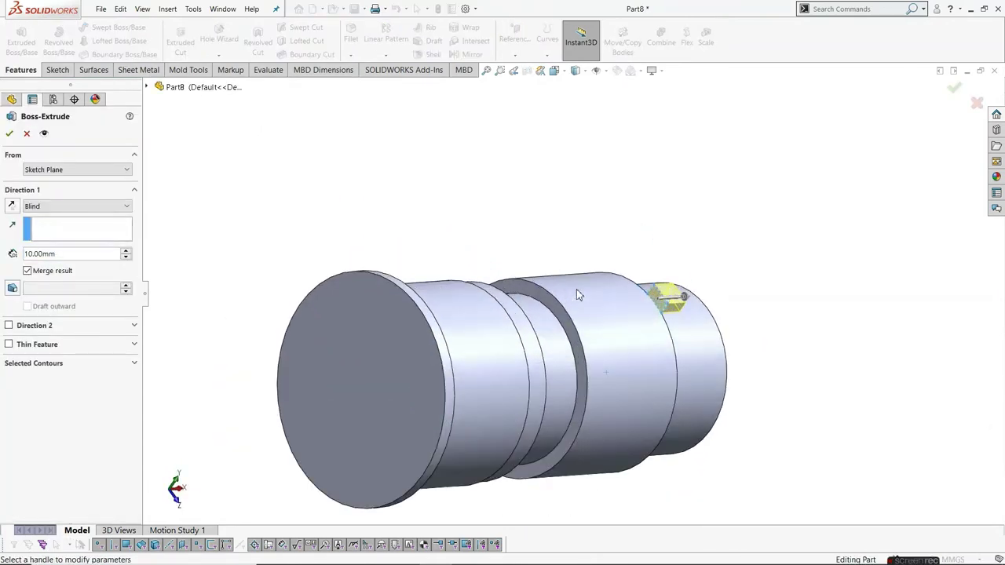
{"action": "left_click", "coordinate": [12, 206]}
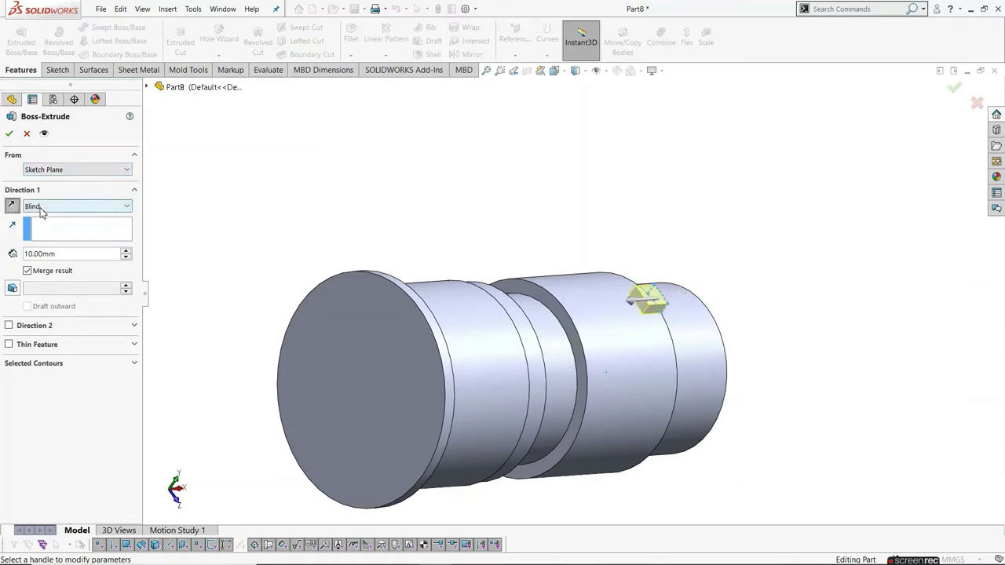
{"action": "left_click", "coordinate": [39, 207]}
{"action": "left_click", "coordinate": [43, 251]}
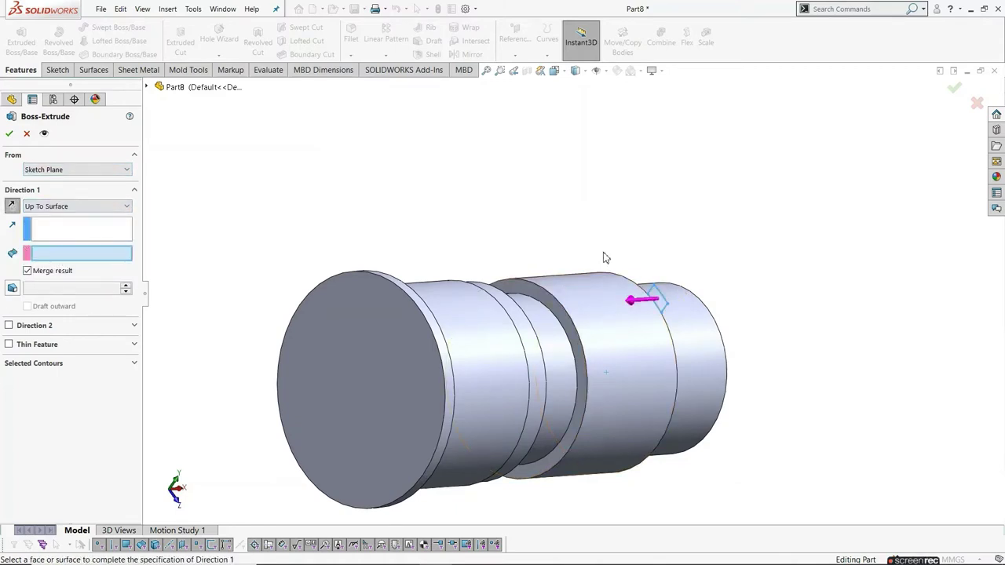
Limit the extrusion at the ring face, accept Boss-Extrude1, and select it in the tree.
{"action": "left_click", "coordinate": [569, 328]}
{"action": "scroll", "coordinate": [584, 331], "scroll_direction": "up", "scroll_amount": 3}
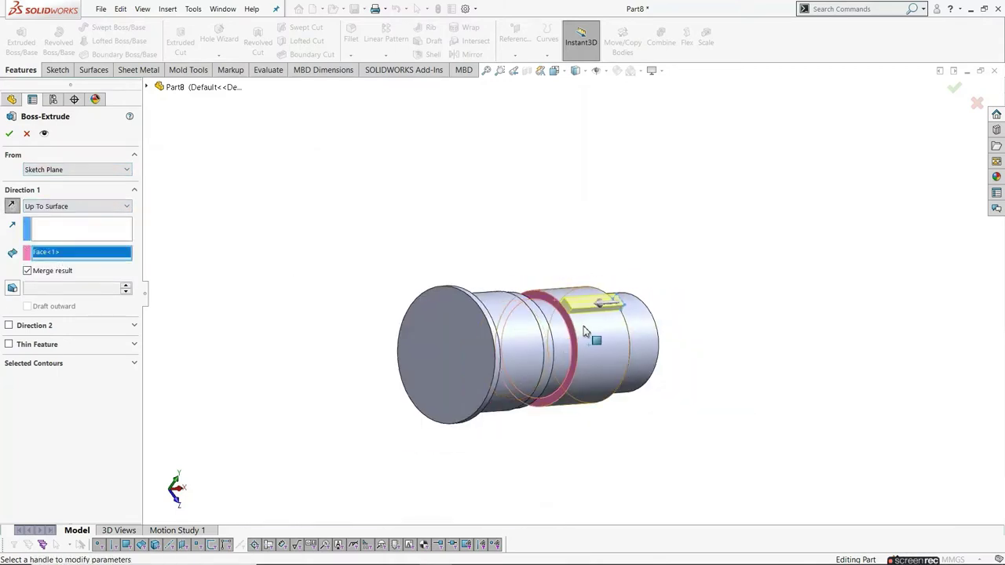
{"action": "middle_click_drag", "start_coordinate": [584, 331], "coordinate": [471, 292]}
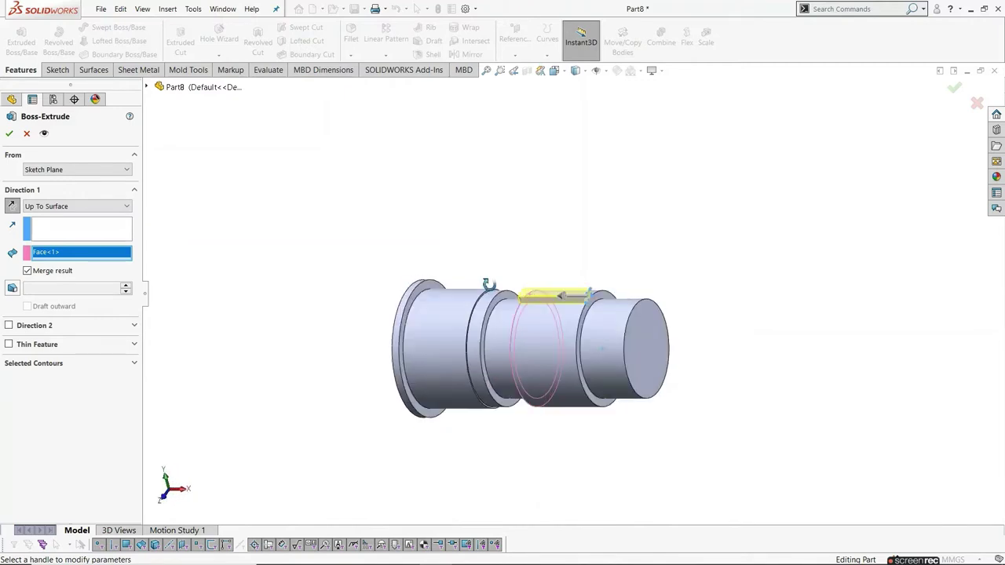
{"action": "left_click", "coordinate": [9, 134]}
{"action": "mouse_move", "coordinate": [624, 260]}
{"action": "middle_mouse_down"}
{"action": "mouse_move", "coordinate": [627, 290]}
{"action": "mouse_move", "coordinate": [651, 287]}
{"action": "middle_mouse_up"}
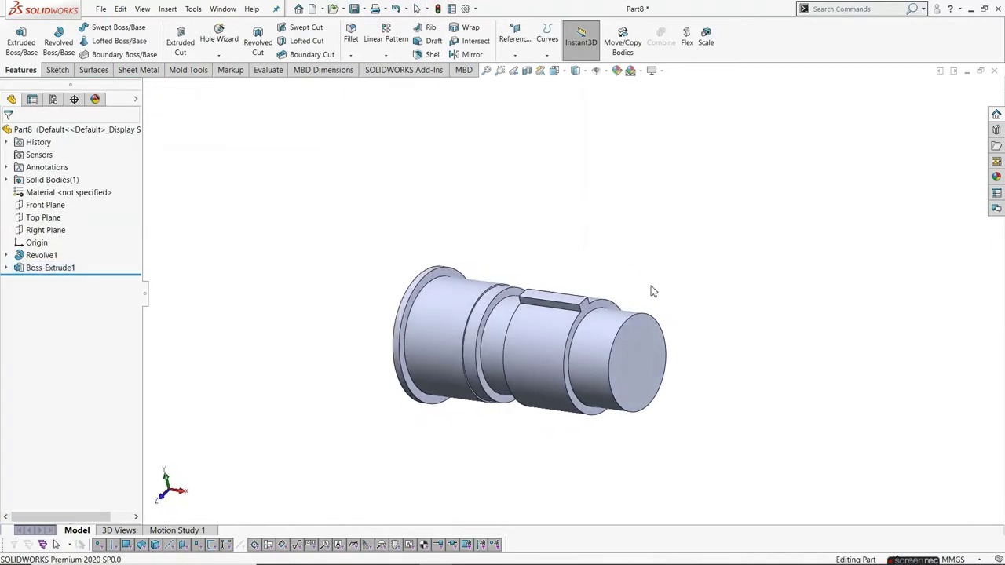
{"action": "left_click", "coordinate": [50, 267]}
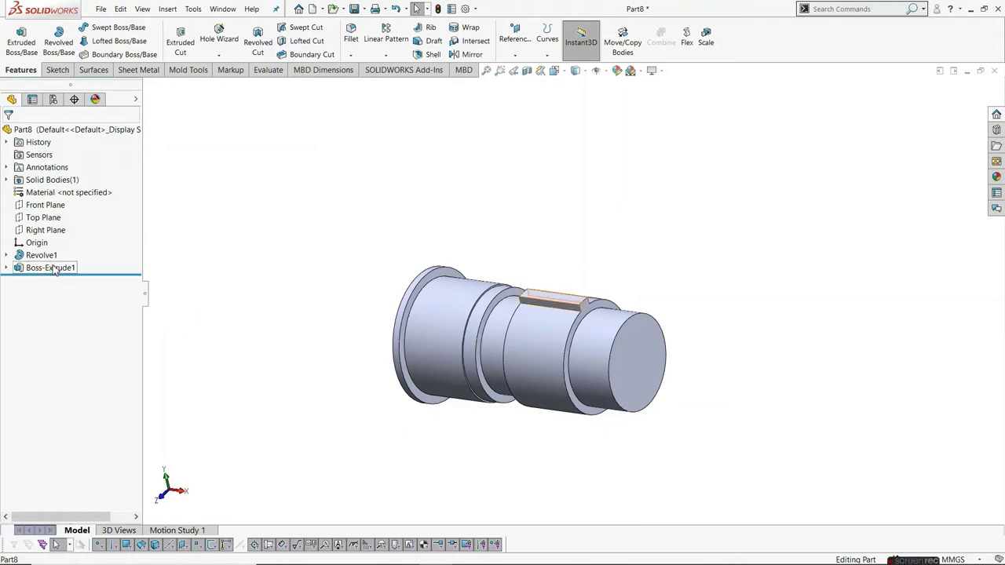
Circular-pattern Boss-Extrude1 about the shaft's circular edge with 13 equally spaced instances.
{"action": "left_click", "coordinate": [390, 56]}
{"action": "left_click", "coordinate": [406, 82]}
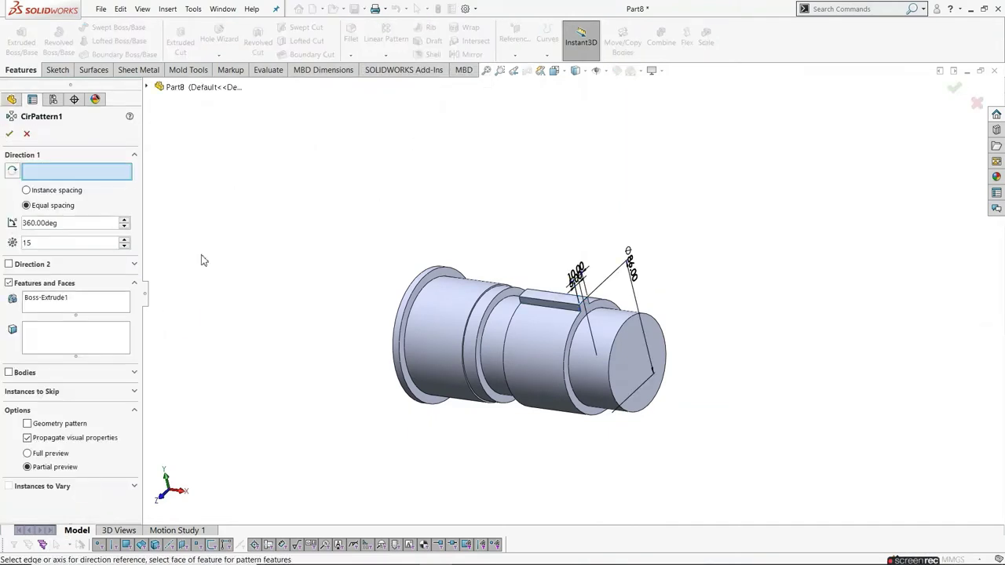
{"action": "left_click", "coordinate": [572, 336]}
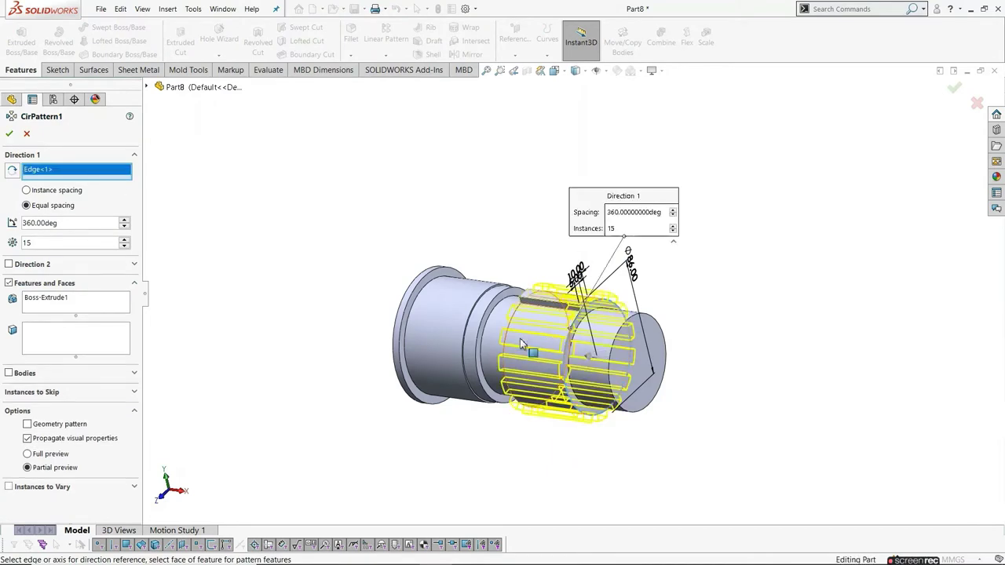
{"action": "double_click", "coordinate": [90, 243]}
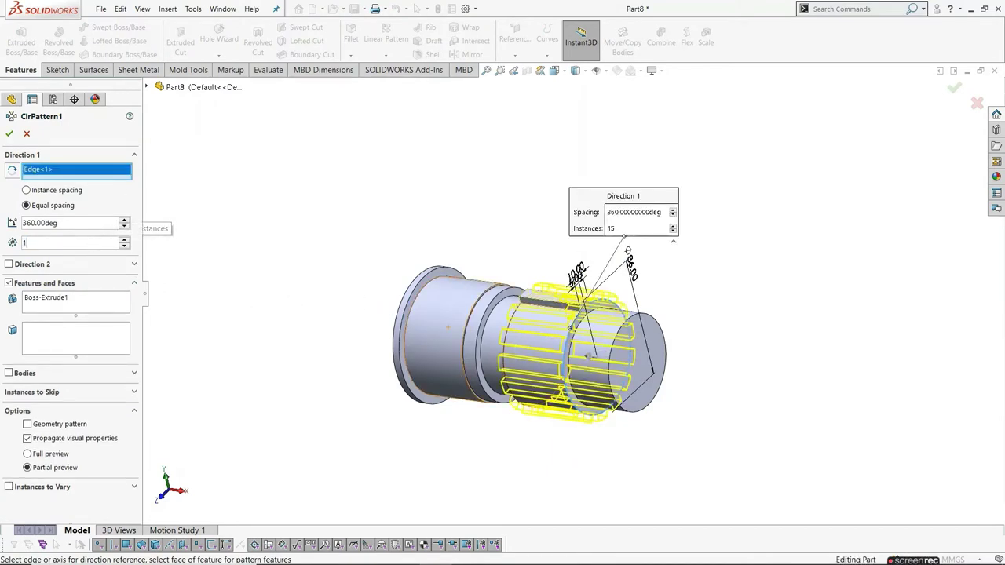
{"action": "type", "text": "3"}
{"action": "key", "text": "Return"}
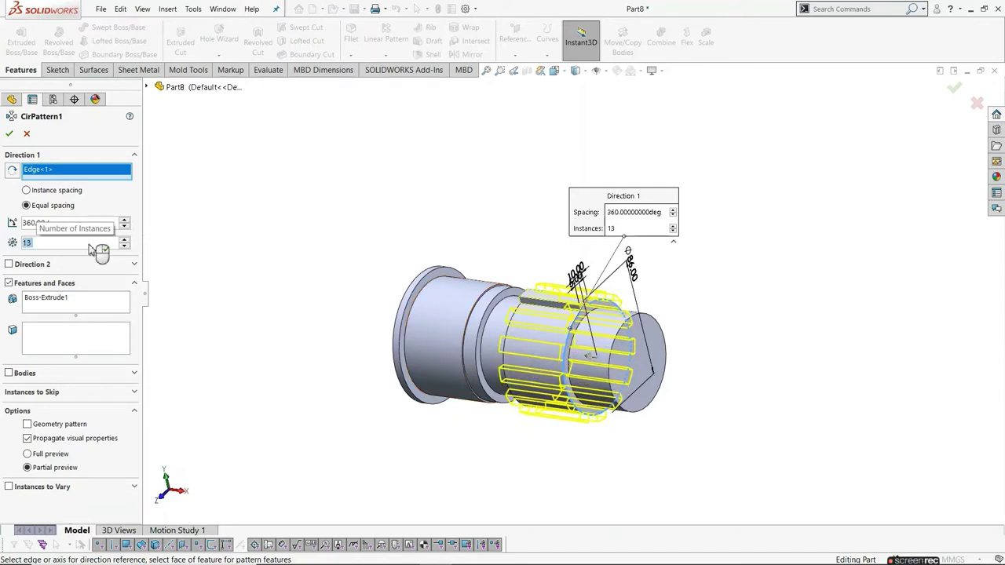
{"action": "left_click", "coordinate": [12, 133]}
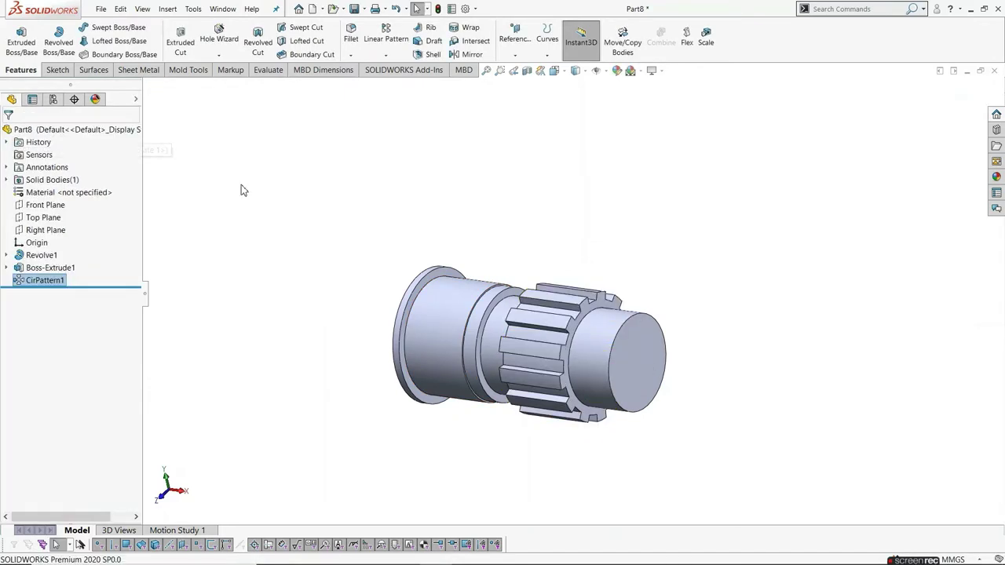
{"action": "mouse_move", "coordinate": [402, 380]}
{"action": "middle_mouse_down"}
{"action": "mouse_move", "coordinate": [448, 359]}
{"action": "mouse_move", "coordinate": [579, 397]}
{"action": "mouse_move", "coordinate": [532, 410]}
{"action": "mouse_move", "coordinate": [448, 411]}
{"action": "mouse_move", "coordinate": [453, 400]}
{"action": "middle_mouse_up"}
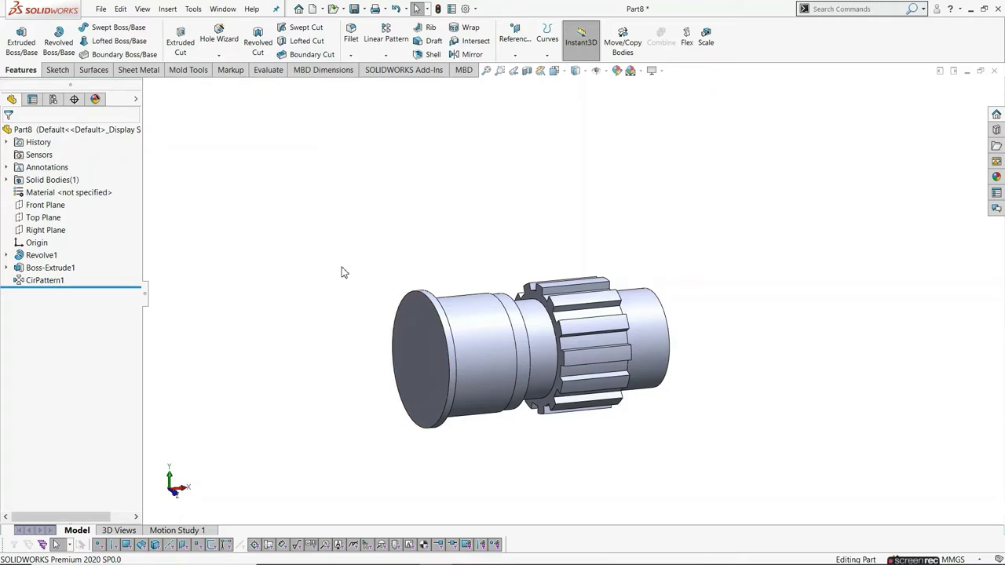
{"action": "mouse_move", "coordinate": [343, 272]}
{"action": "middle_mouse_down"}
{"action": "mouse_move", "coordinate": [381, 327]}
{"action": "mouse_move", "coordinate": [489, 388]}
{"action": "middle_mouse_up"}
Start a new sketch on the shaft's large end face, viewed normal to it.
{"action": "left_click", "coordinate": [485, 379]}
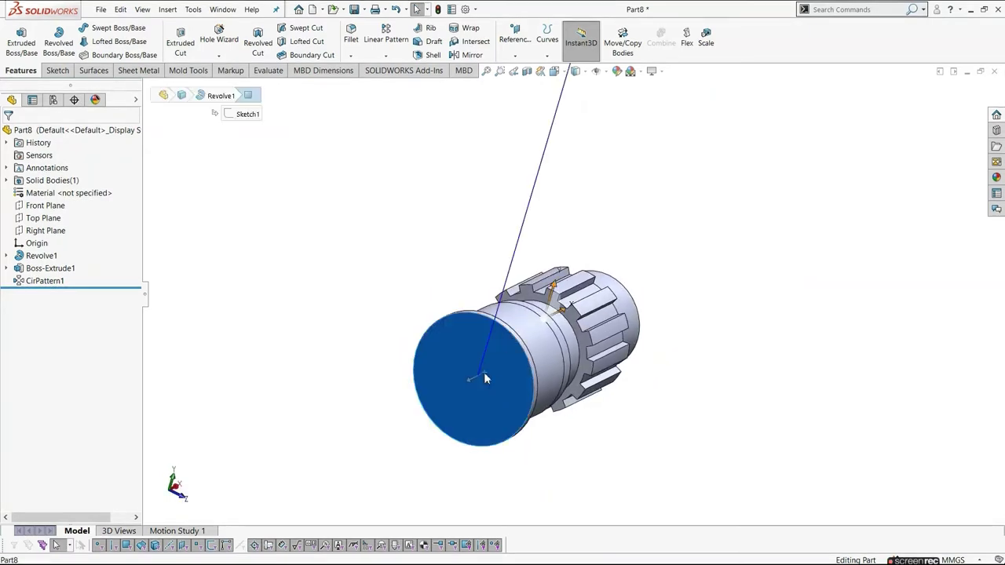
{"action": "left_click", "coordinate": [539, 349]}
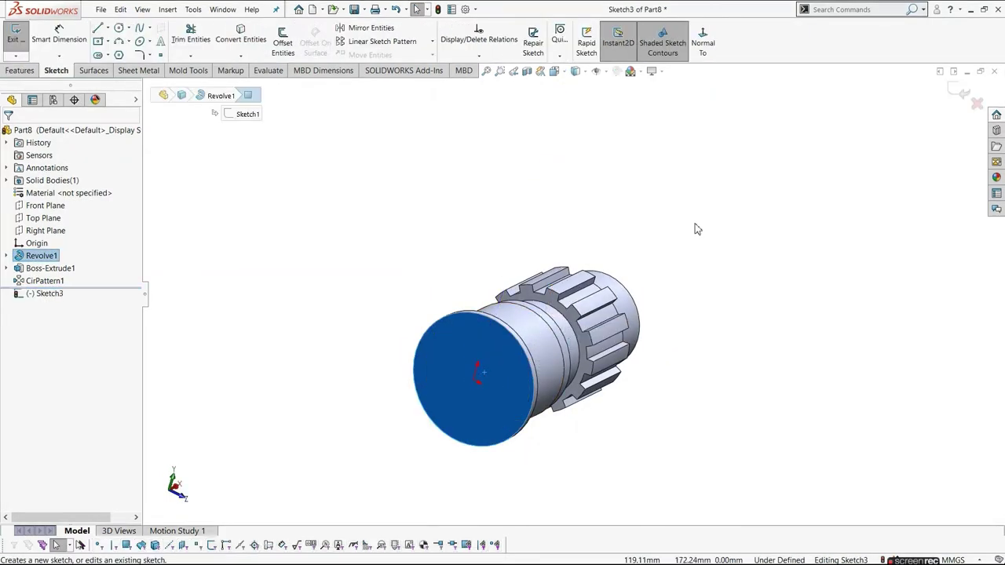
{"action": "left_click", "coordinate": [711, 47]}
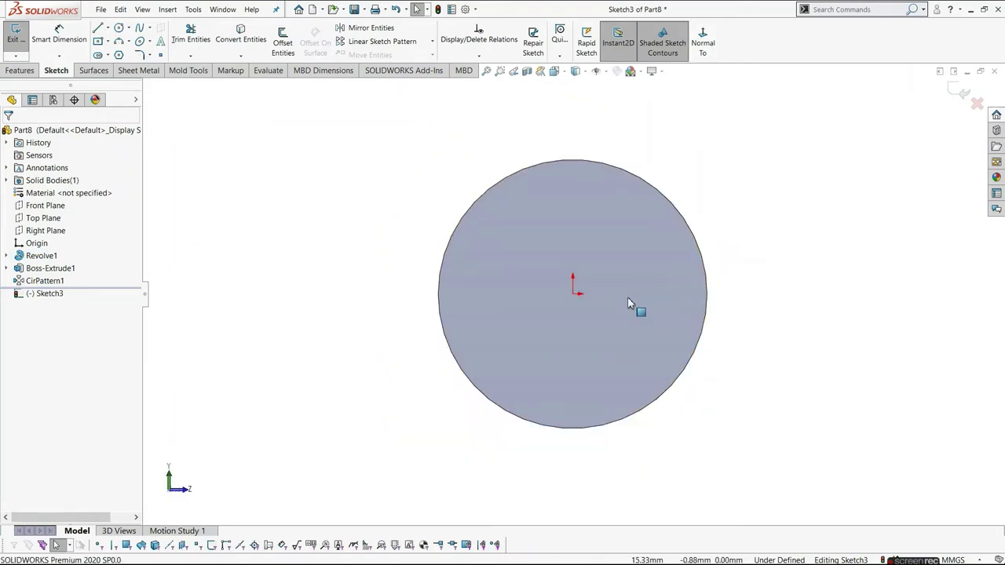
{"action": "key", "text": "z"}
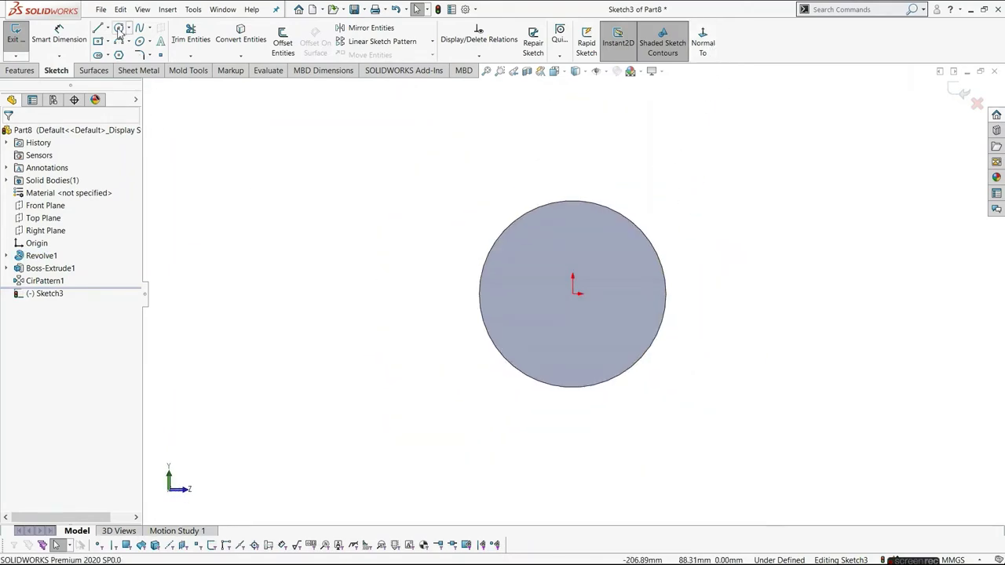
Draw an origin-centred circle and dimension its diameter to 100 mm.
{"action": "left_click", "coordinate": [119, 29]}
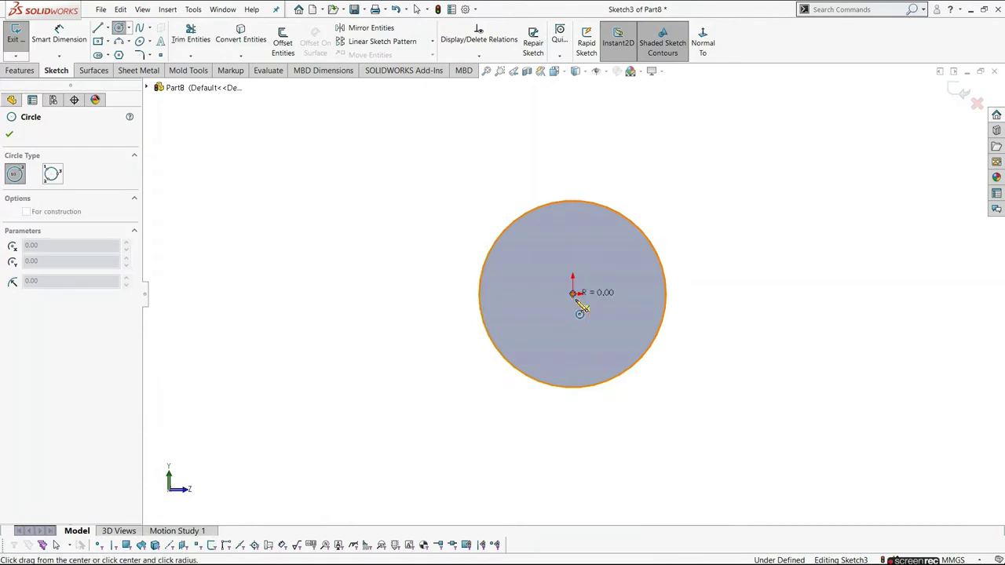
{"action": "left_click", "coordinate": [664, 386]}
{"action": "key", "text": "Escape"}
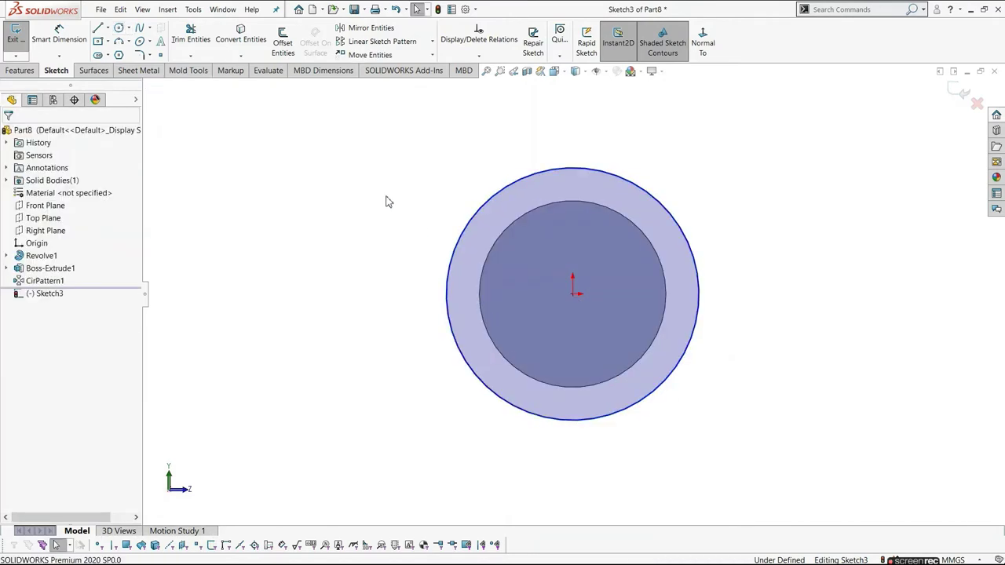
{"action": "left_click", "coordinate": [59, 36]}
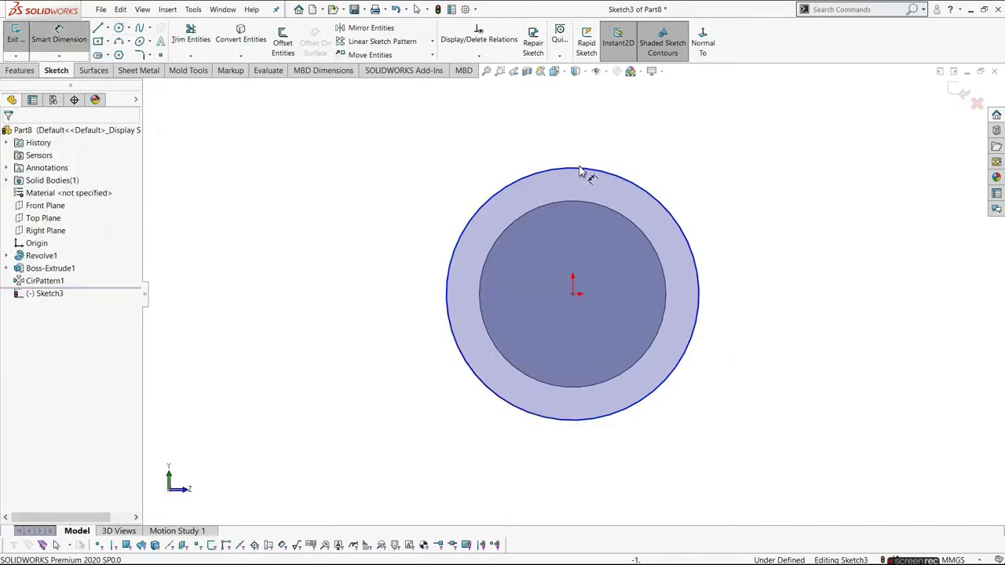
{"action": "left_click", "coordinate": [657, 203]}
{"action": "left_click", "coordinate": [797, 310]}
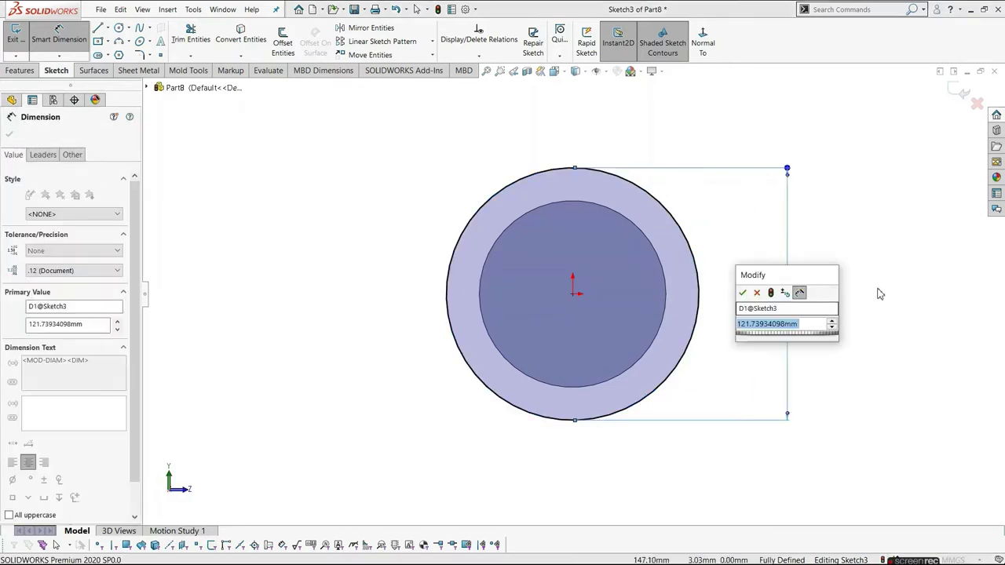
{"action": "type", "text": "100"}
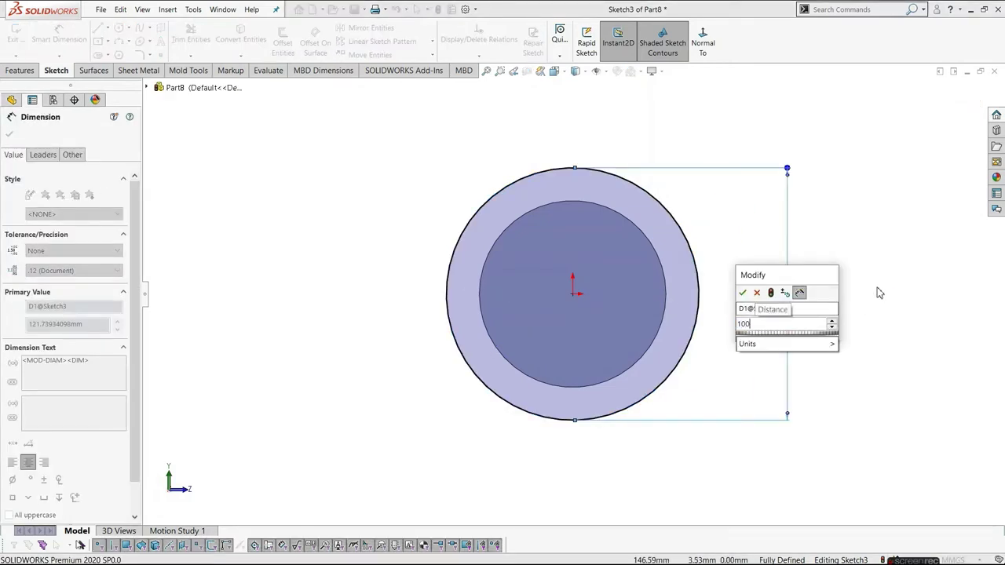
{"action": "key", "text": "Return"}
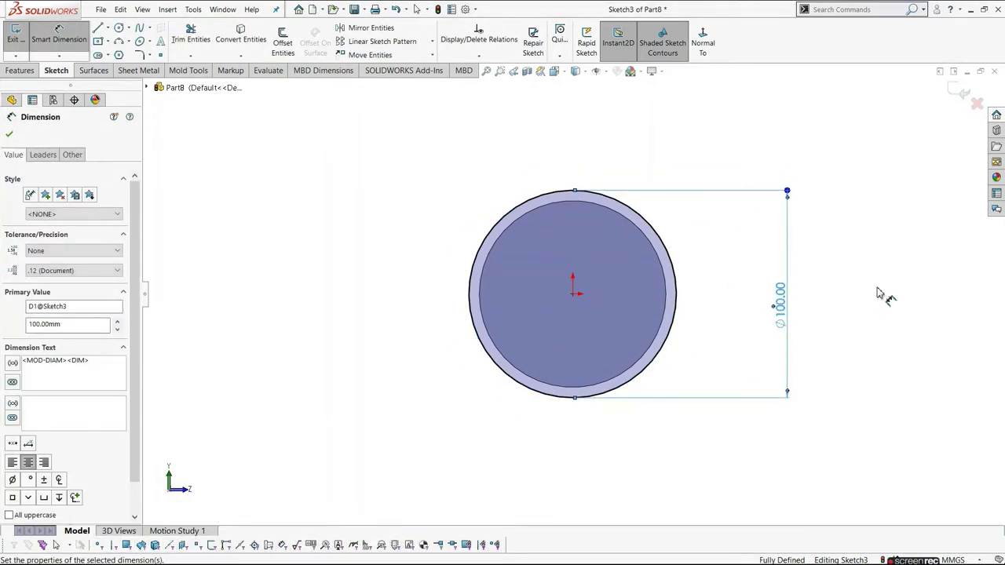
{"action": "key", "text": "Escape"}
{"action": "scroll", "coordinate": [686, 278], "scroll_direction": "up", "scroll_amount": 2}
{"action": "scroll", "coordinate": [618, 293], "scroll_direction": "down", "scroll_amount": 2}
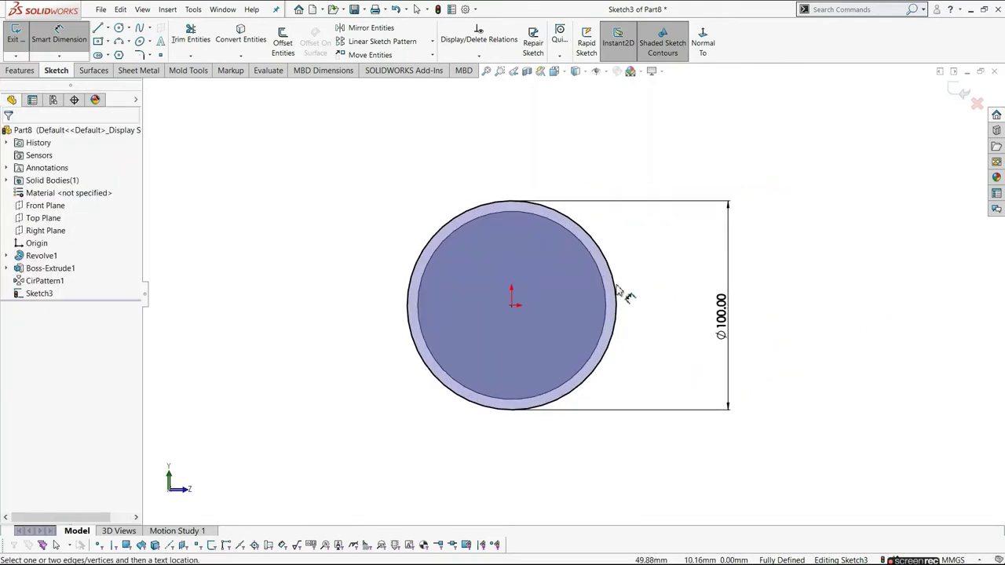
{"action": "key", "text": "Escape"}
Draw a short midpoint-based horizontal line above the circle.
{"action": "left_click", "coordinate": [108, 28]}
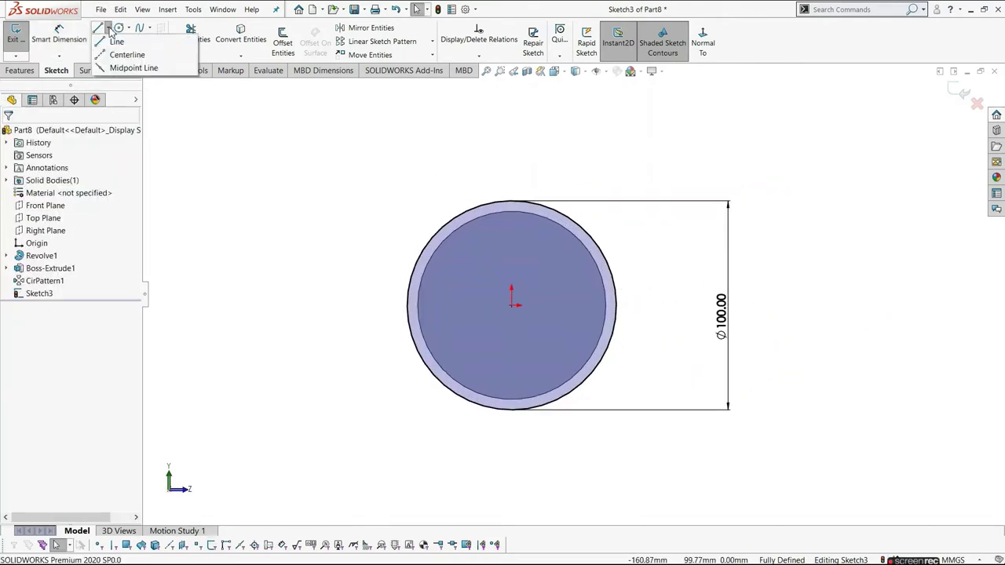
{"action": "left_click", "coordinate": [134, 63]}
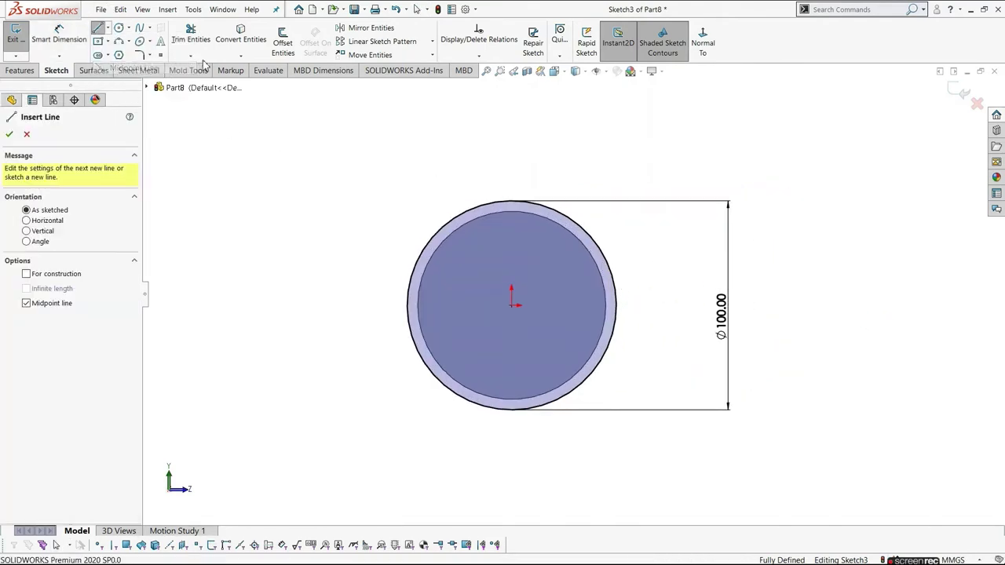
{"action": "left_click", "coordinate": [513, 167]}
{"action": "left_click", "coordinate": [522, 166]}
{"action": "key", "text": "Escape"}
{"action": "scroll", "coordinate": [526, 130], "scroll_direction": "down", "scroll_amount": 2}
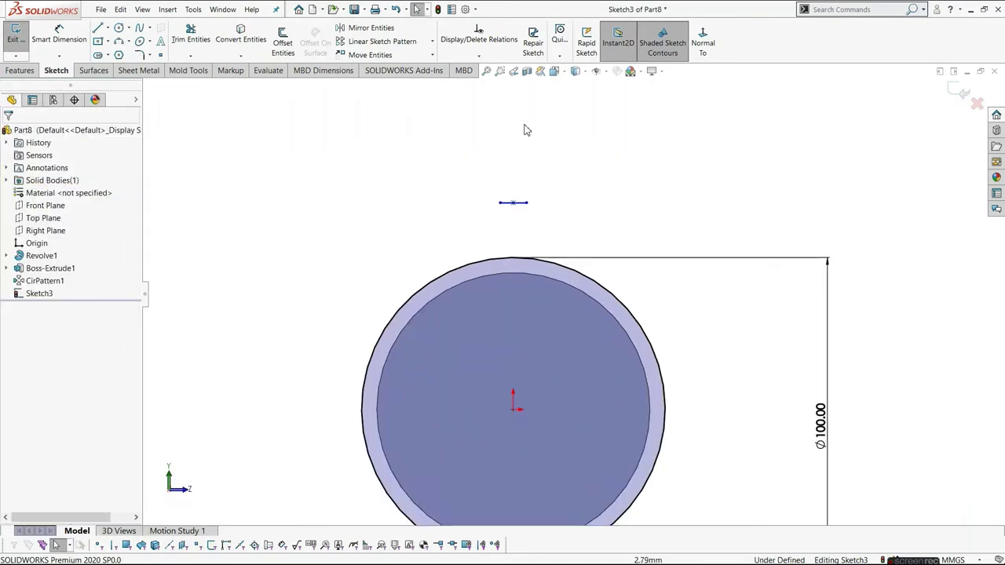
Dimension the line 85 mm above the origin and 15 mm long.
{"action": "key", "text": "d"}
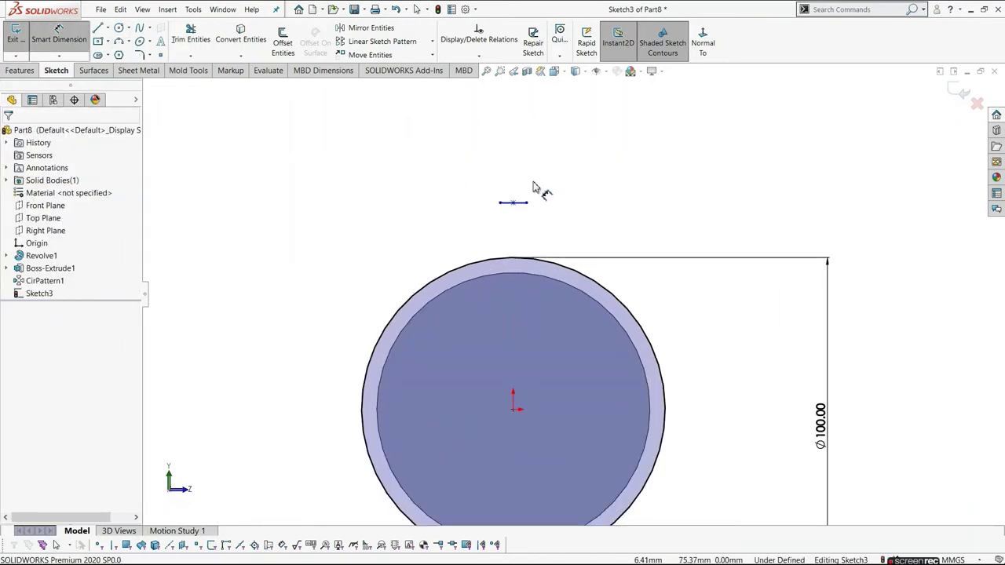
{"action": "left_click", "coordinate": [523, 204]}
{"action": "left_click", "coordinate": [512, 408]}
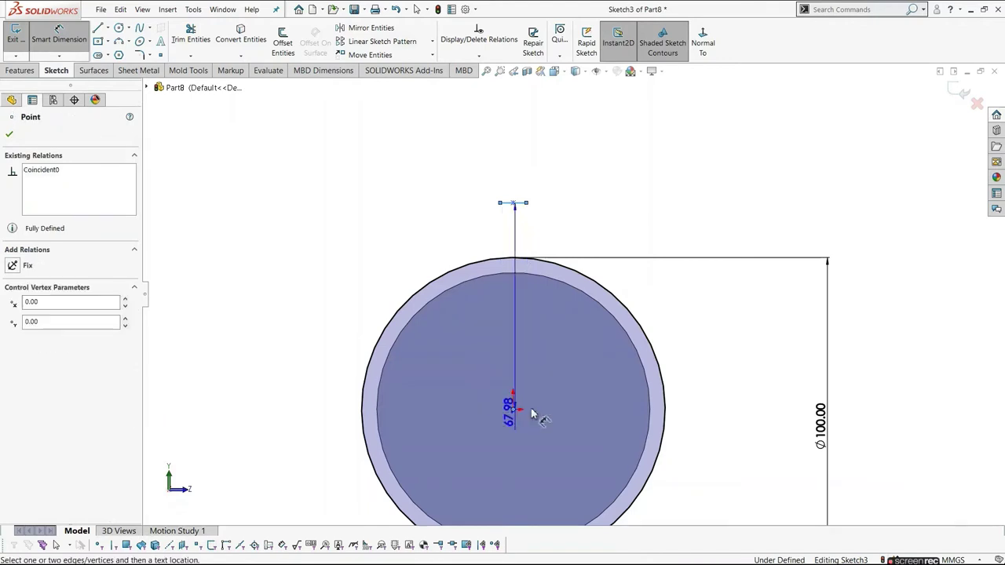
{"action": "left_click", "coordinate": [711, 353]}
{"action": "type", "text": "85"}
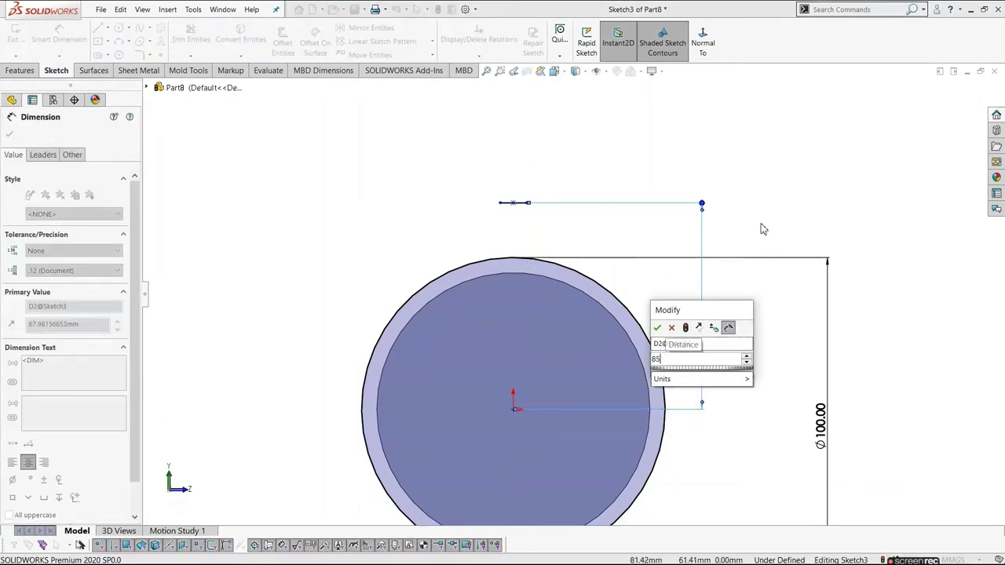
{"action": "key", "text": "Return"}
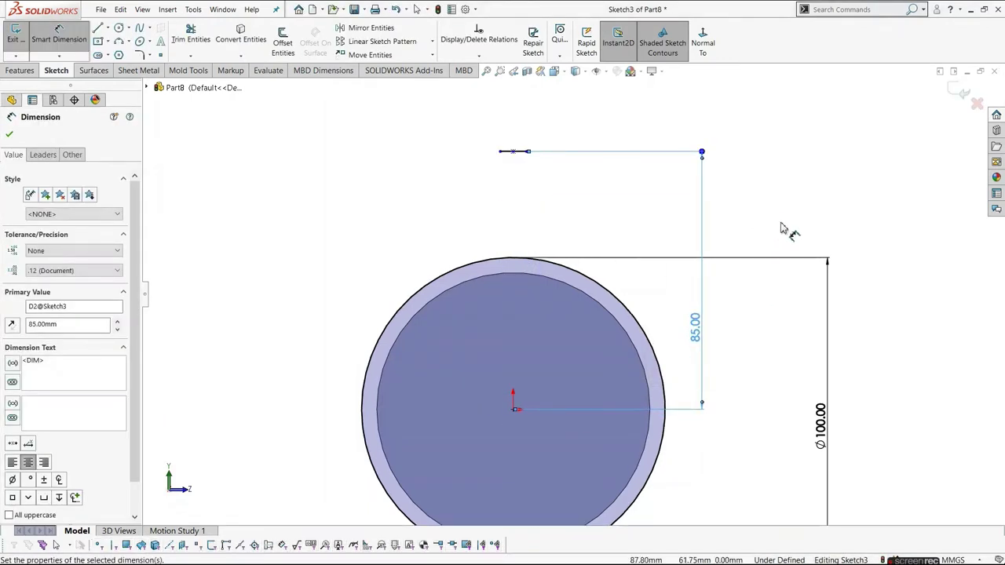
{"action": "left_click", "coordinate": [517, 151]}
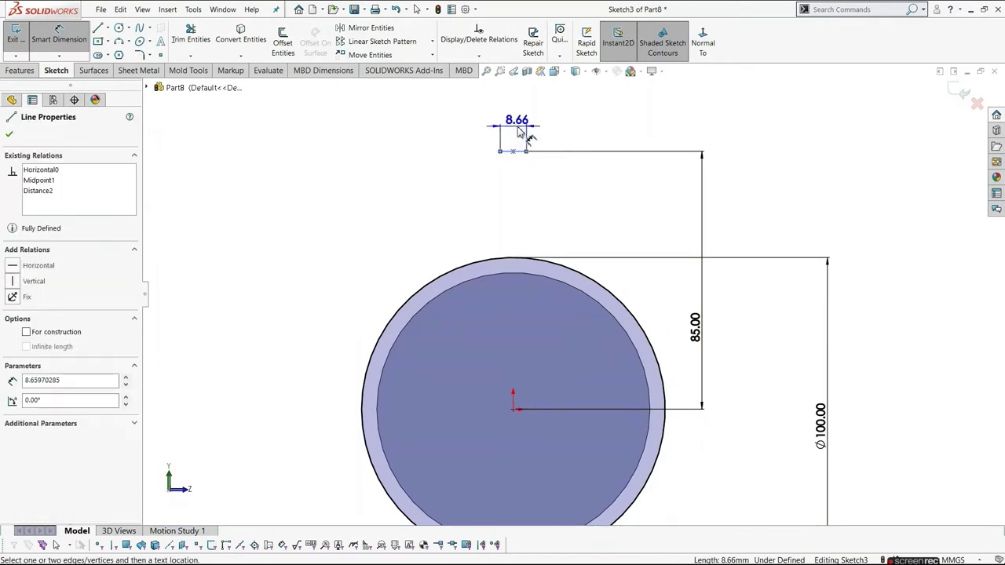
{"action": "left_click", "coordinate": [522, 124]}
{"action": "type", "text": "15"}
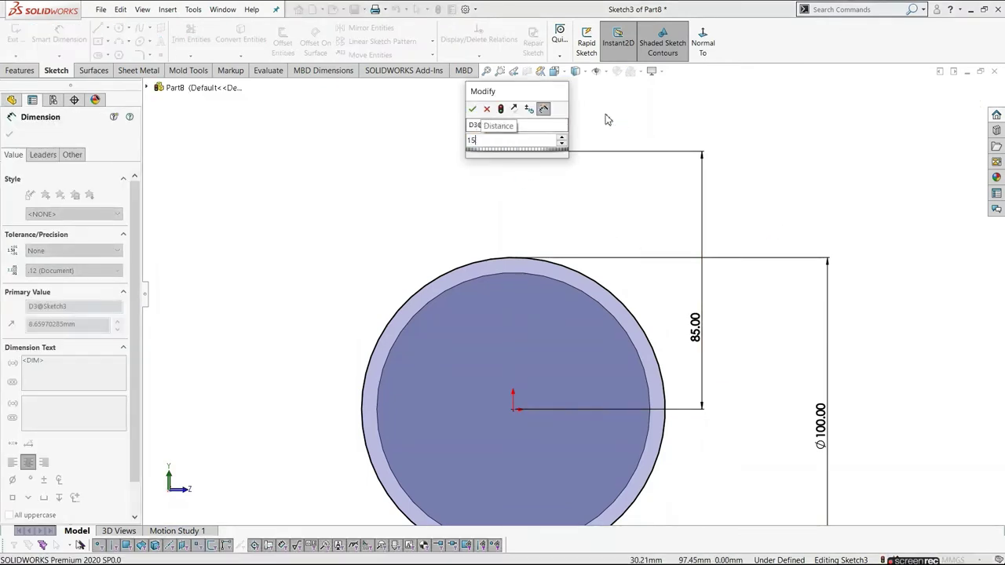
{"action": "key", "text": "Return"}
{"action": "key", "text": "Escape"}
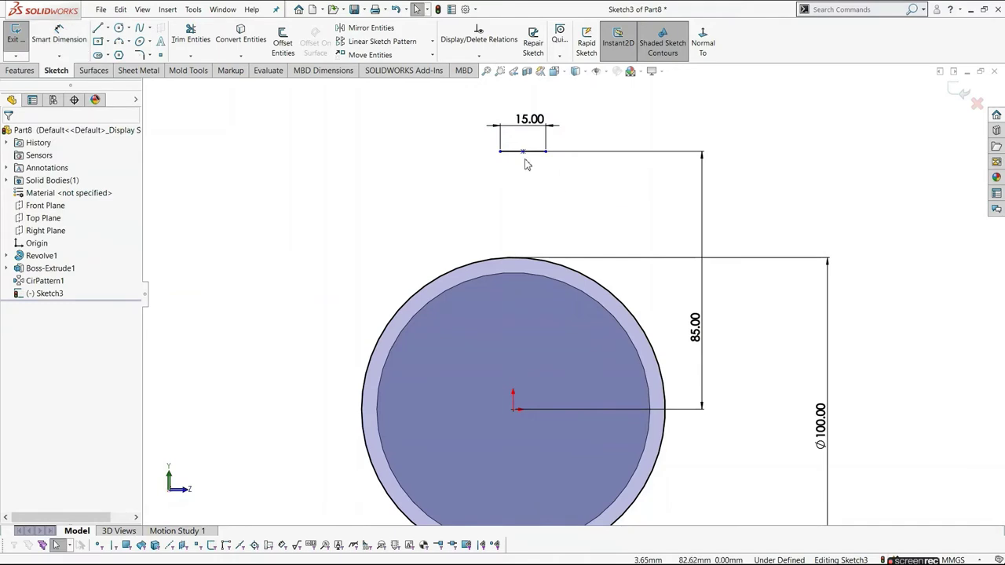
Make the line's midpoint vertical with the origin, fully centring it.
{"action": "left_click", "coordinate": [524, 152]}
{"action": "left_click", "coordinate": [513, 409], "text": "ctrl"}
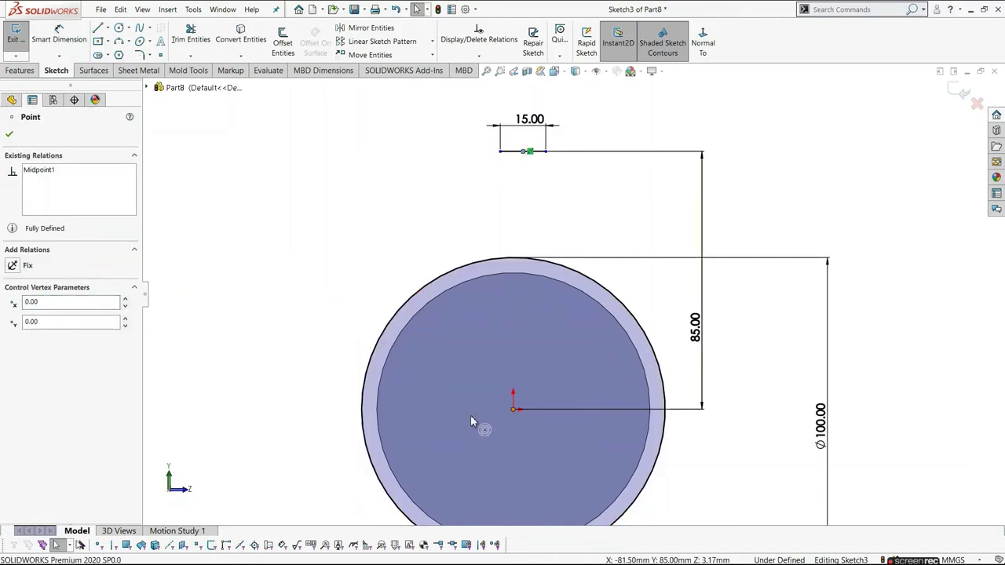
{"action": "left_click", "coordinate": [13, 336]}
{"action": "left_click", "coordinate": [305, 233]}
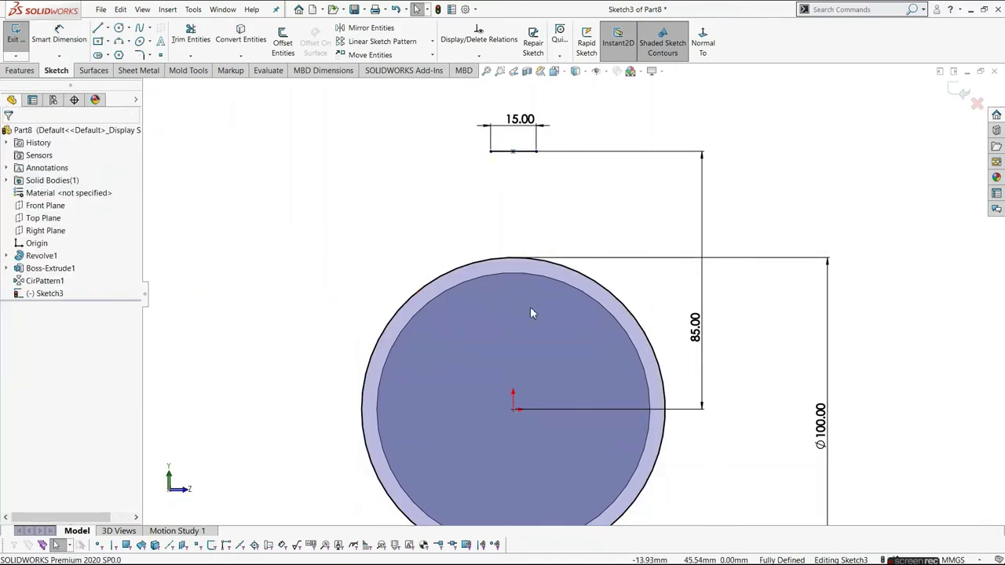
{"action": "scroll", "coordinate": [542, 329], "scroll_direction": "up", "scroll_amount": 2}
{"action": "scroll", "coordinate": [564, 296], "scroll_direction": "down", "scroll_amount": 2}
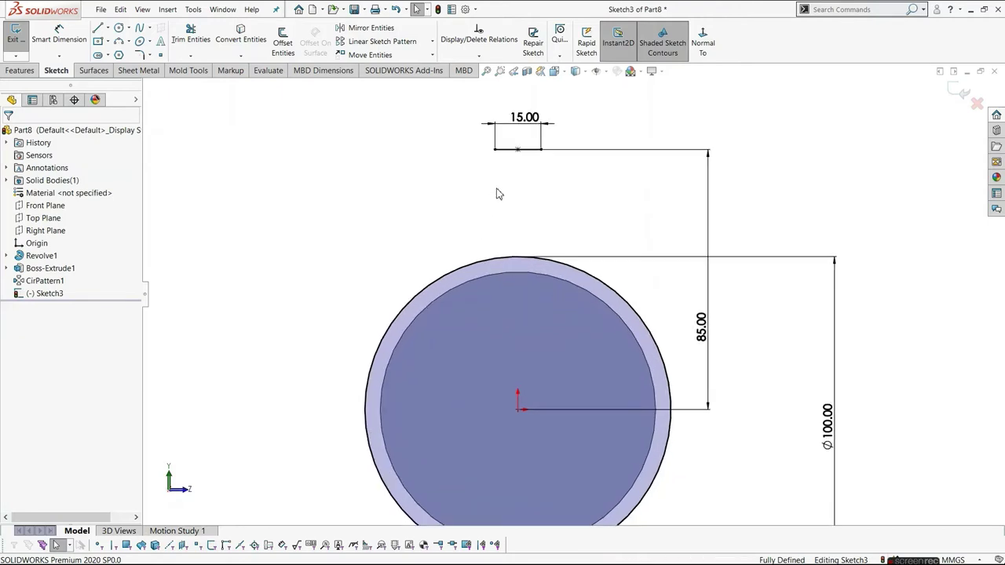
{"action": "key", "text": "z"}
Start a 3-point arc from the top line's left end to the outer circle.
{"action": "left_click", "coordinate": [119, 42]}
{"action": "scroll", "coordinate": [524, 219], "scroll_direction": "down", "scroll_amount": 1}
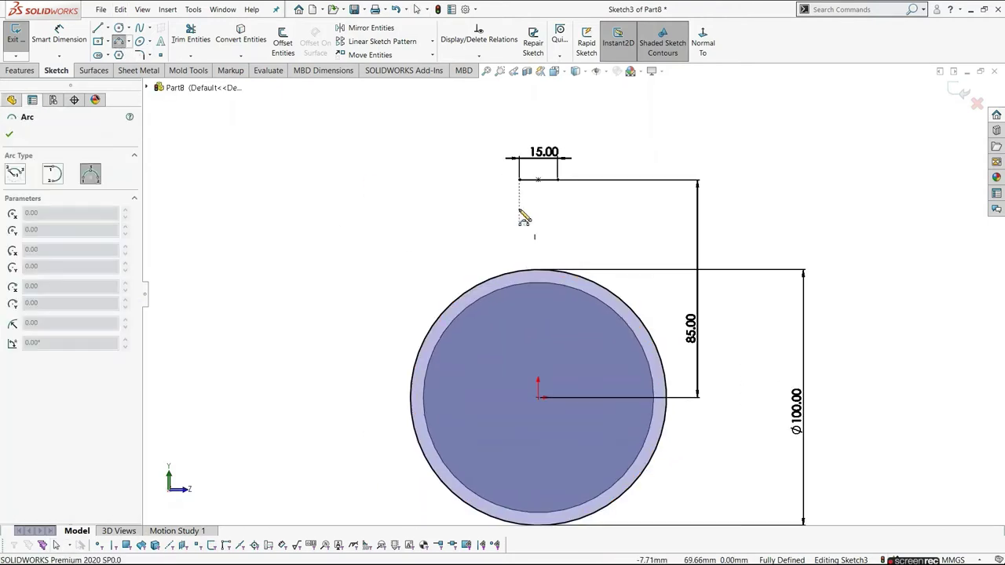
{"action": "left_click", "coordinate": [519, 181]}
{"action": "left_click", "coordinate": [508, 272]}
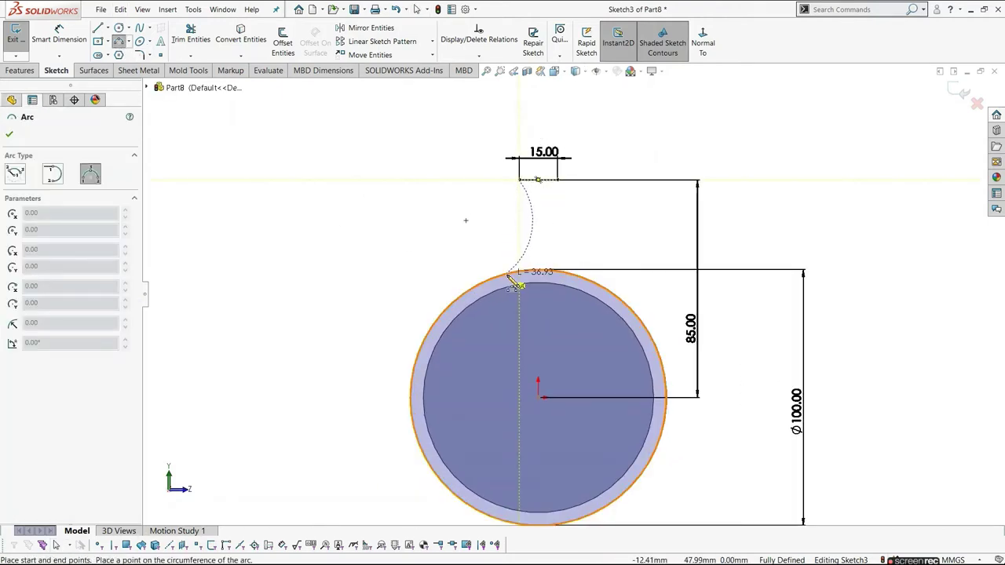
Finish the arc and give it a 65 mm radius.
{"action": "left_click", "coordinate": [512, 245]}
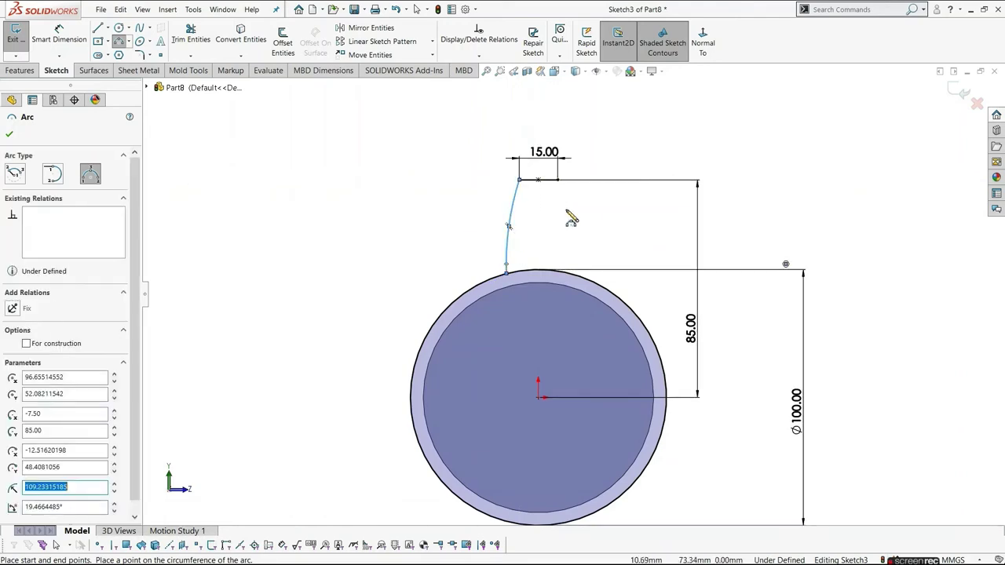
{"action": "key", "text": "Escape"}
{"action": "scroll", "coordinate": [569, 212], "scroll_direction": "down", "scroll_amount": 1}
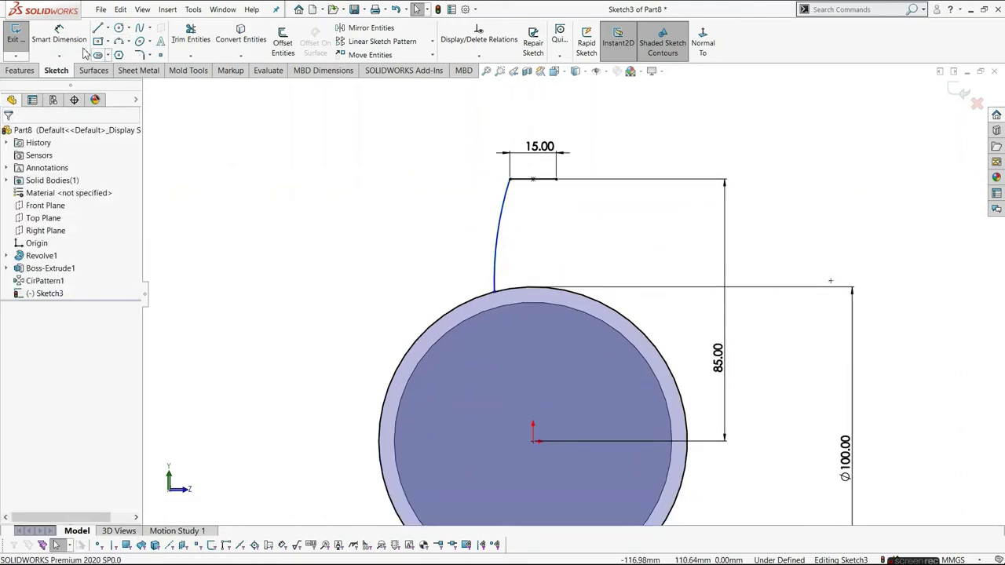
{"action": "left_click", "coordinate": [69, 39]}
{"action": "left_click", "coordinate": [498, 235]}
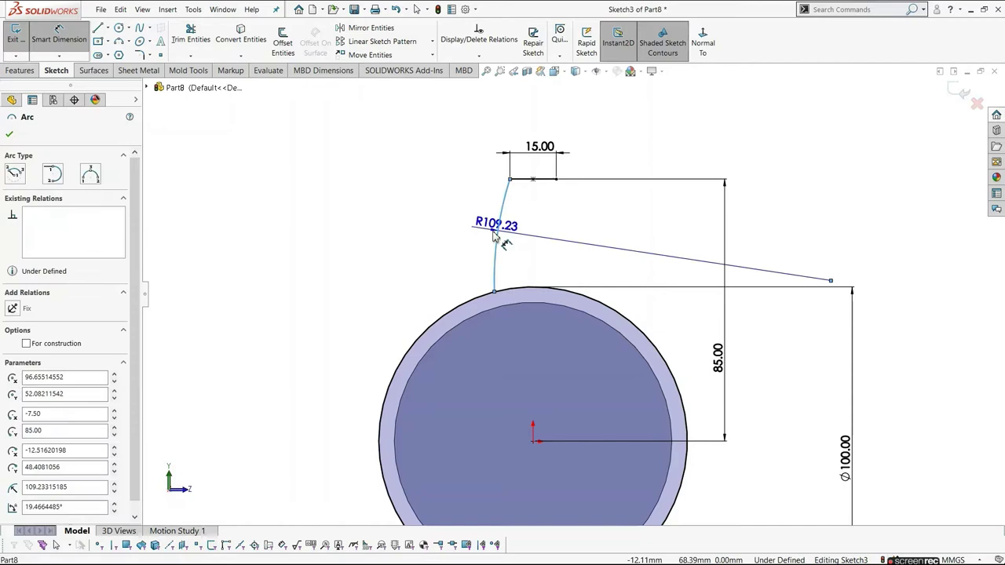
{"action": "left_click", "coordinate": [451, 229]}
{"action": "type", "text": "65"}
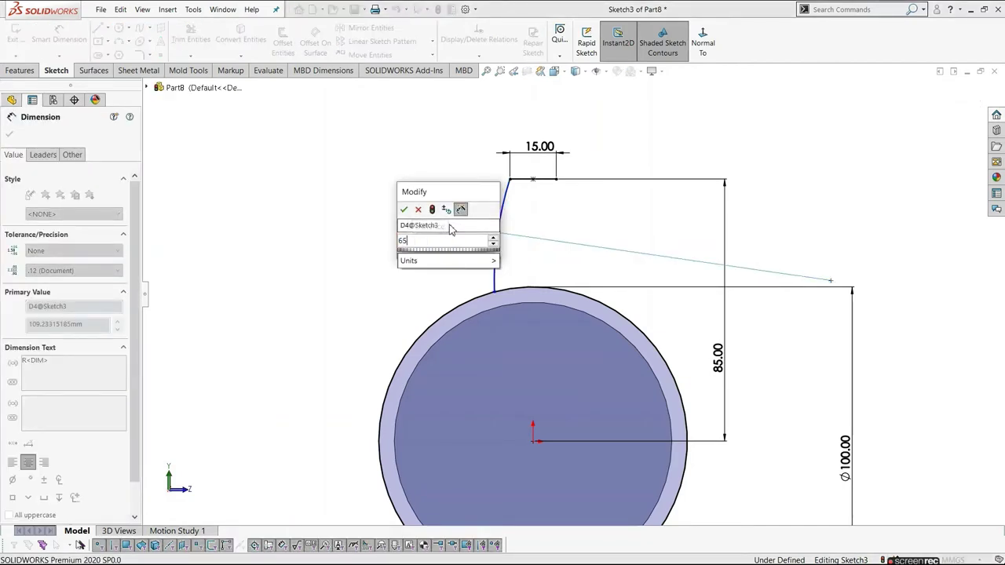
{"action": "key", "text": "Return"}
{"action": "left_click", "coordinate": [517, 255]}
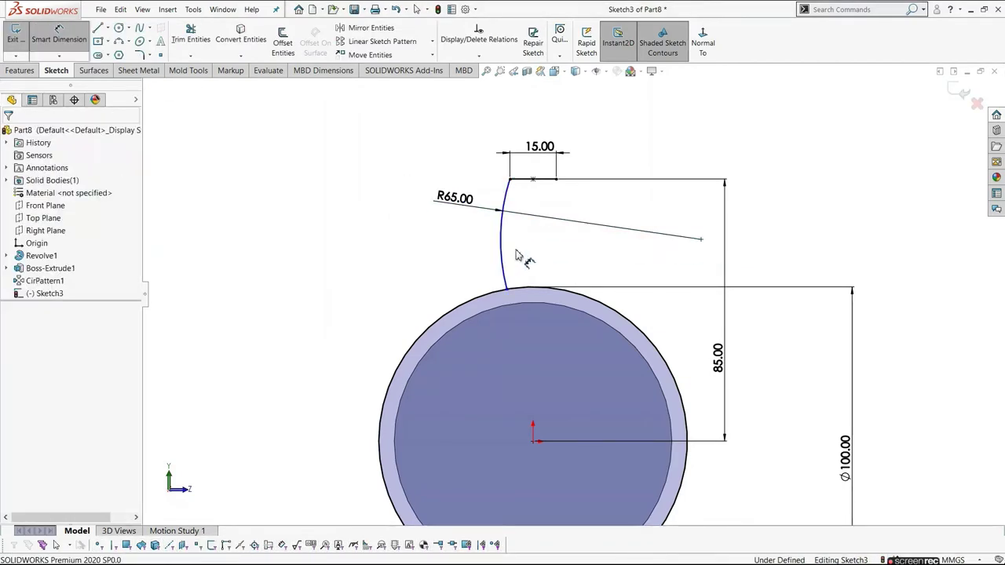
Dimension the arc's lower endpoint 20 mm horizontally from the origin.
{"action": "left_click", "coordinate": [509, 296]}
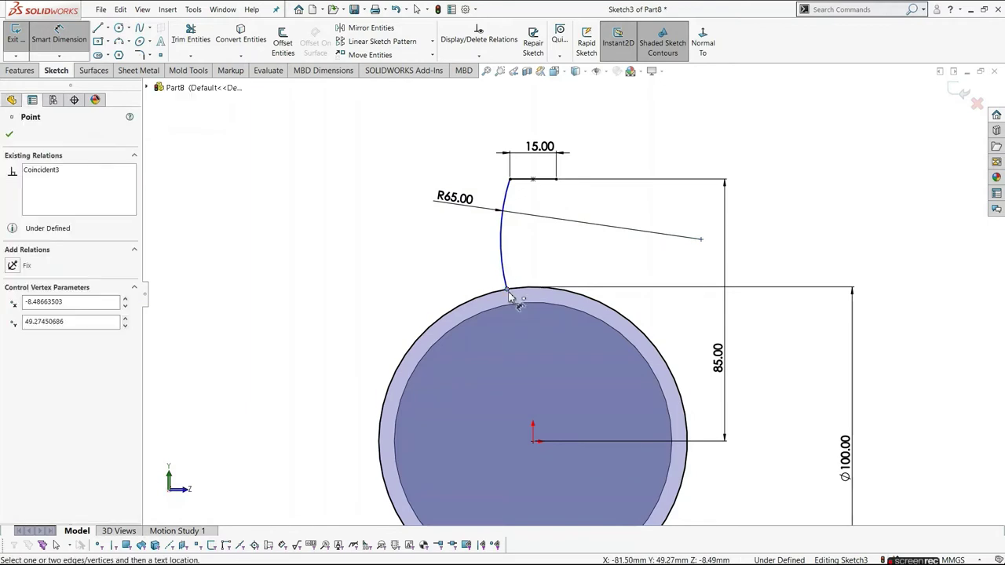
{"action": "left_click", "coordinate": [533, 442]}
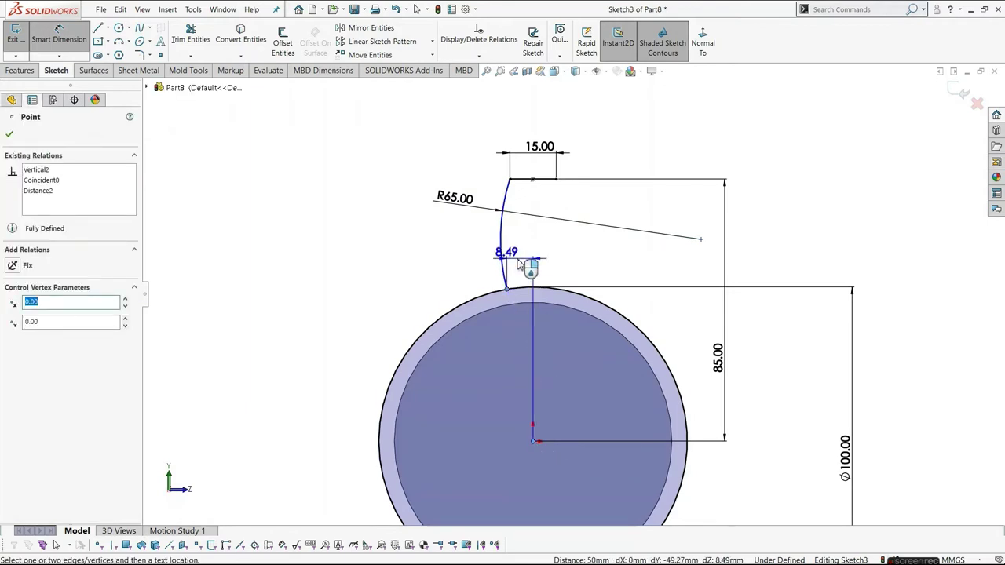
{"action": "left_click", "coordinate": [519, 262]}
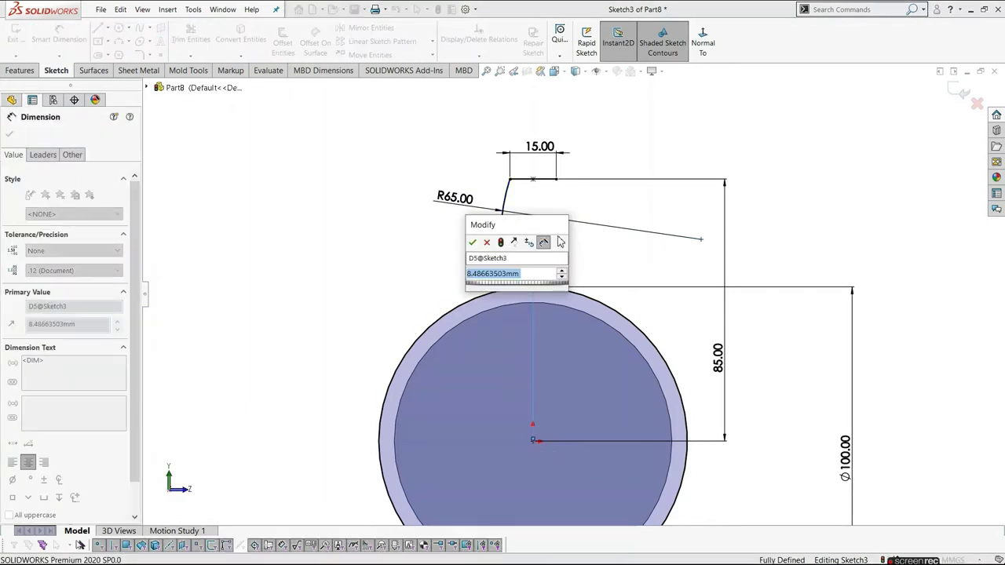
{"action": "type", "text": "20"}
{"action": "key", "text": "Return"}
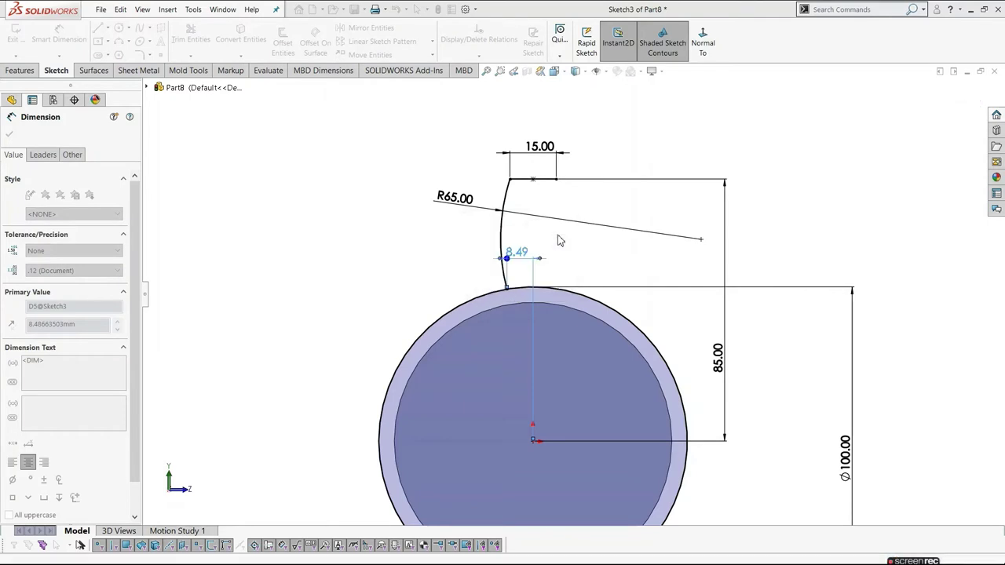
{"action": "key", "text": "Escape"}
{"action": "scroll", "coordinate": [536, 347], "scroll_direction": "up", "scroll_amount": 4}
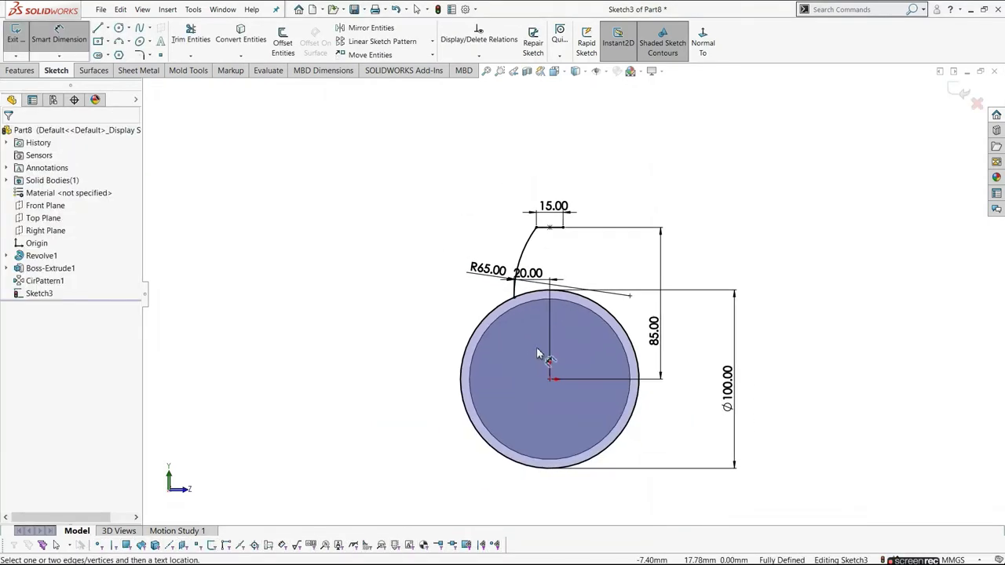
{"action": "scroll", "coordinate": [511, 322], "scroll_direction": "down", "scroll_amount": 3}
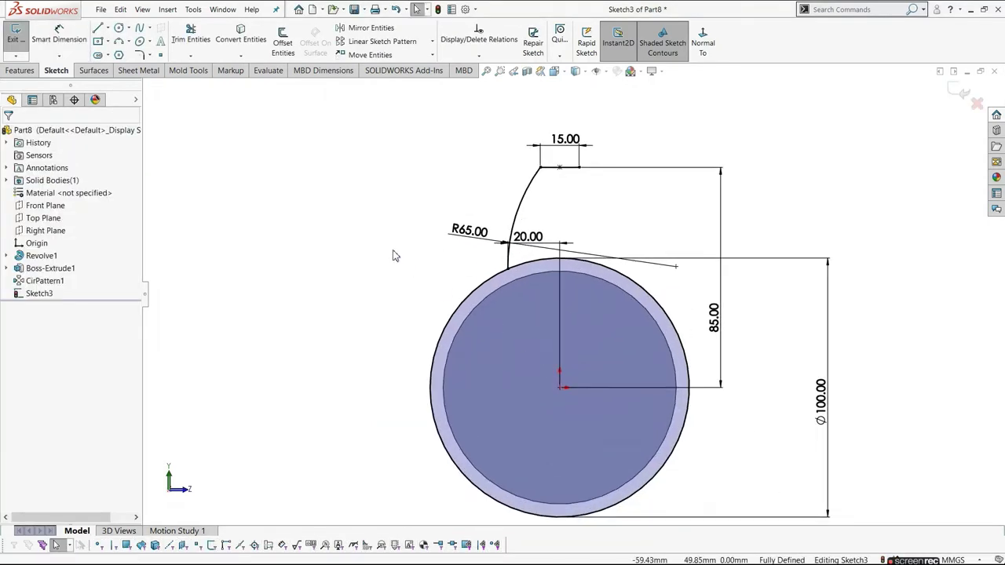
Draw a vertical centreline upward from the origin.
{"action": "left_click", "coordinate": [109, 29]}
{"action": "left_click", "coordinate": [128, 49]}
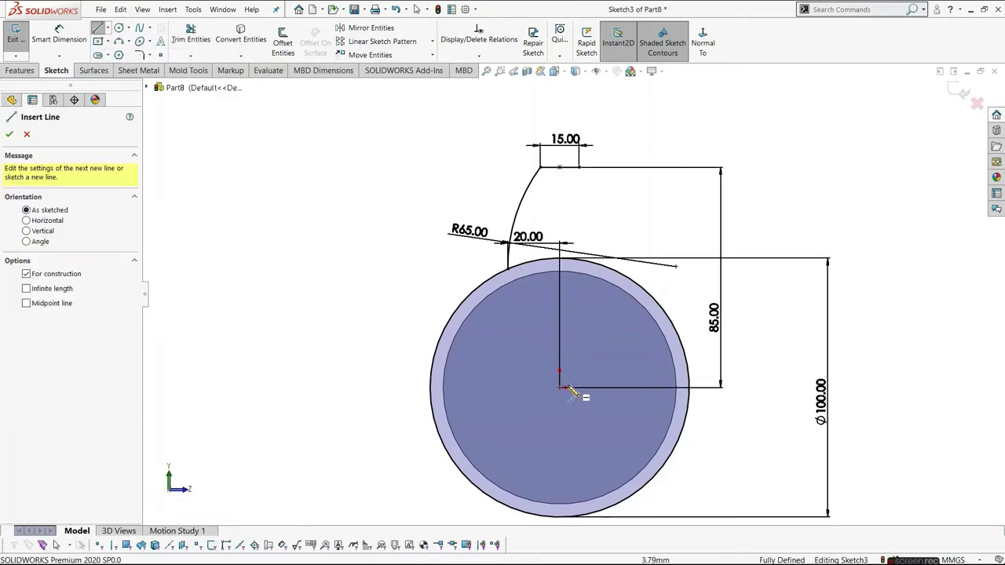
{"action": "left_click", "coordinate": [560, 387]}
{"action": "left_click", "coordinate": [560, 322]}
{"action": "key", "text": "Escape"}
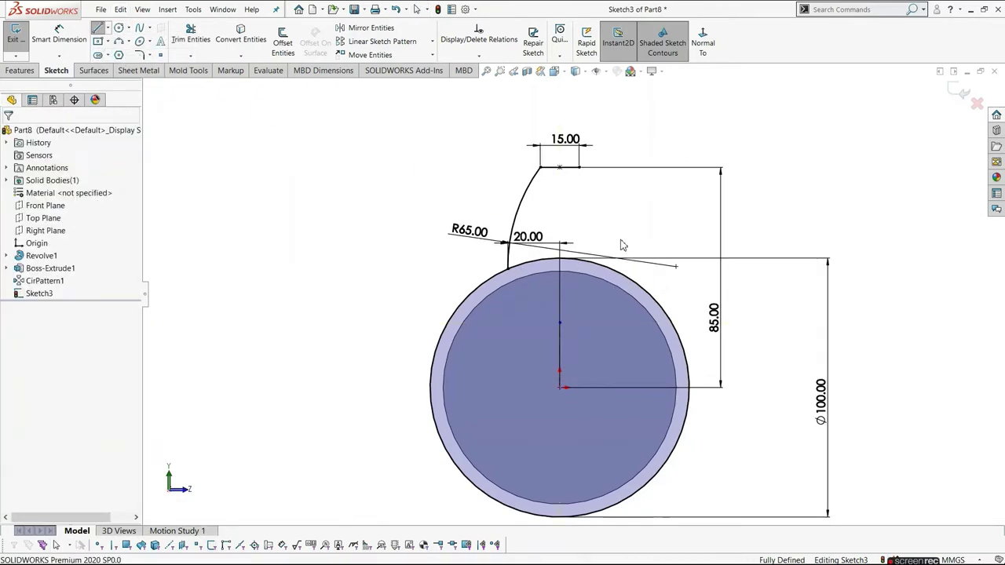
Mirror Arc2 about the centreline to create the matching right-hand flank.
{"action": "left_click", "coordinate": [366, 30]}
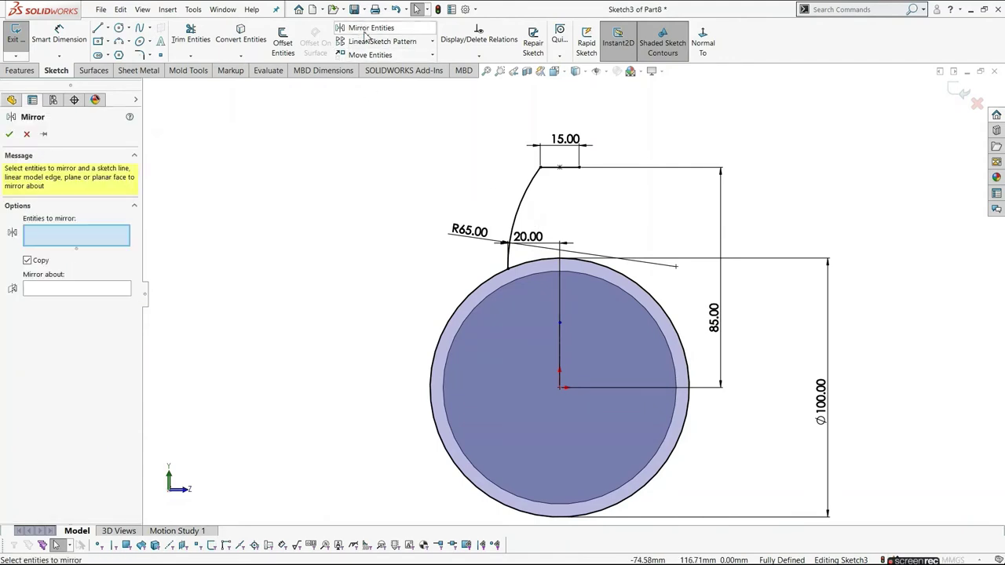
{"action": "left_click", "coordinate": [534, 187]}
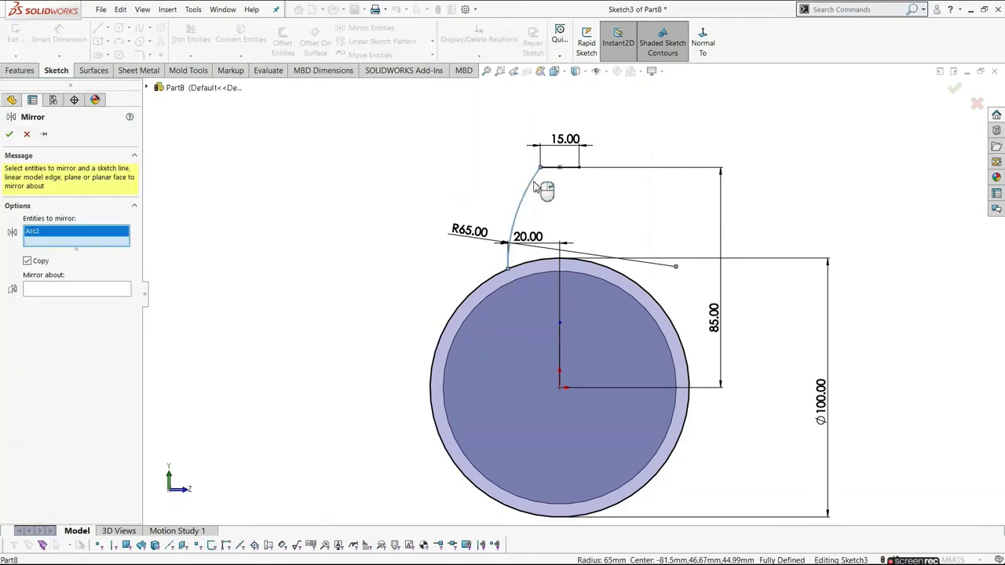
{"action": "left_click", "coordinate": [122, 292]}
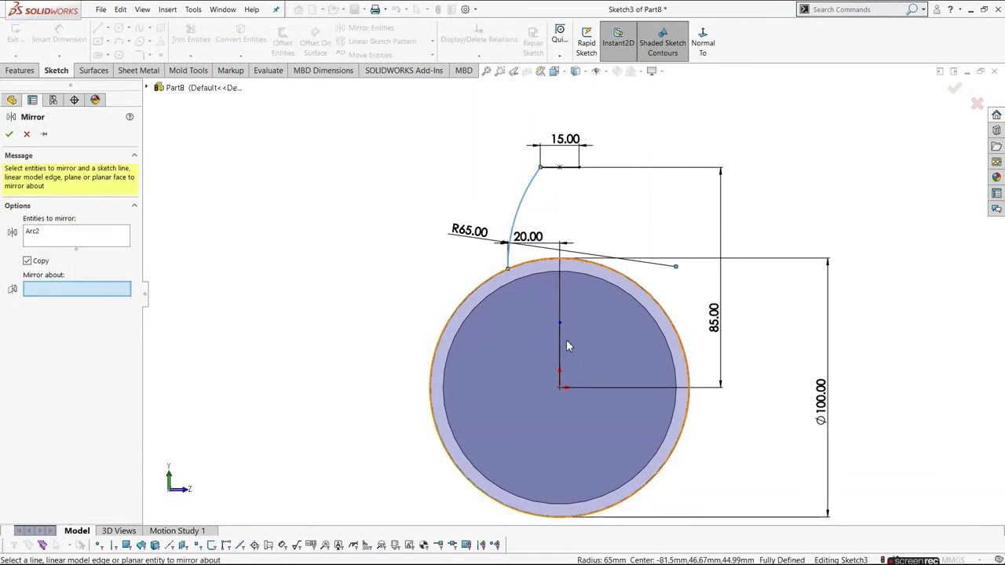
{"action": "left_click", "coordinate": [559, 344]}
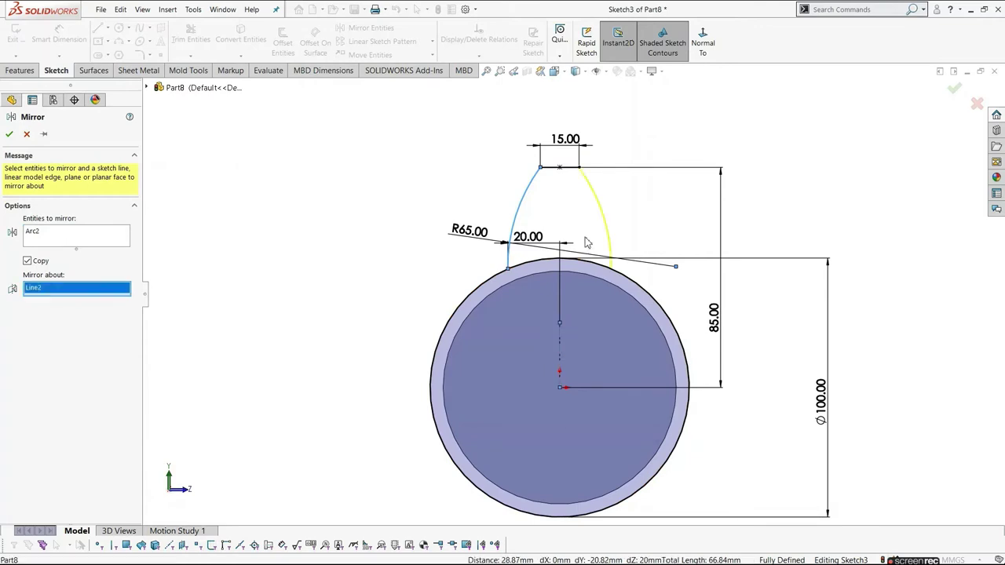
{"action": "left_click", "coordinate": [11, 133]}
{"action": "scroll", "coordinate": [628, 401], "scroll_direction": "up", "scroll_amount": 3}
{"action": "scroll", "coordinate": [594, 402], "scroll_direction": "down", "scroll_amount": 2}
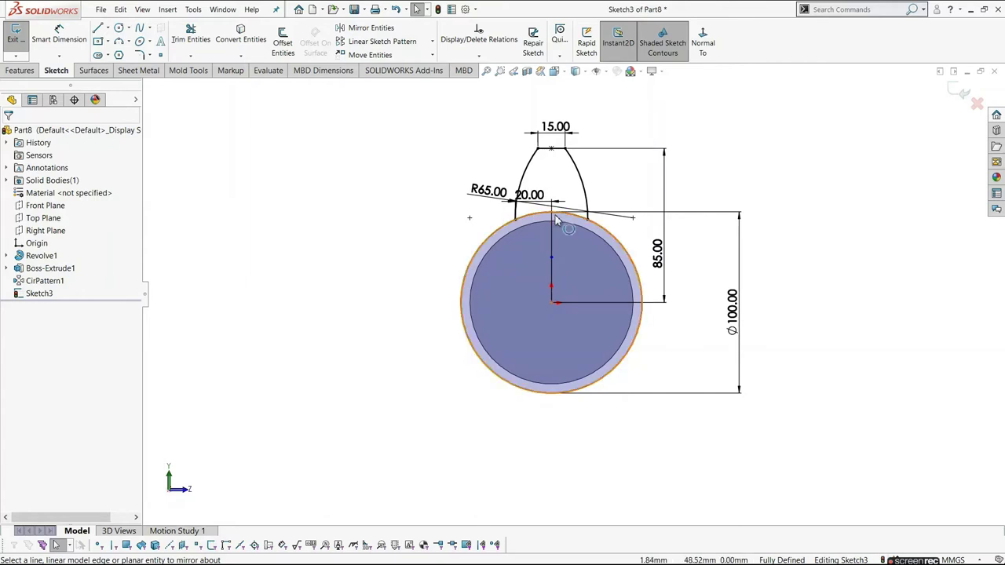
{"action": "scroll", "coordinate": [551, 197], "scroll_direction": "down", "scroll_amount": 2}
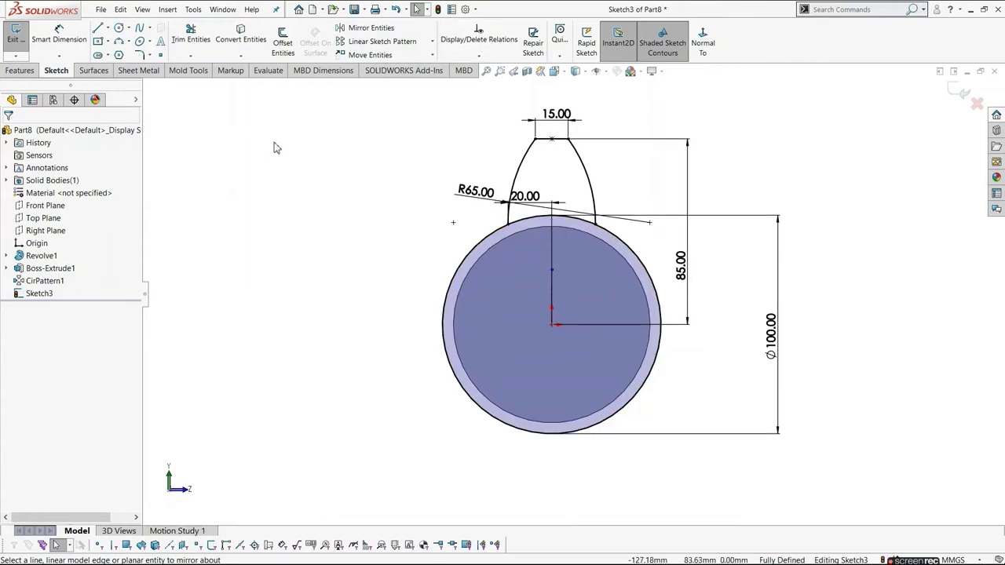
Circular-pattern the tooth profile into 6 evenly spaced instances around the circle.
{"action": "left_click_drag", "start_coordinate": [501, 115], "coordinate": [617, 260]}
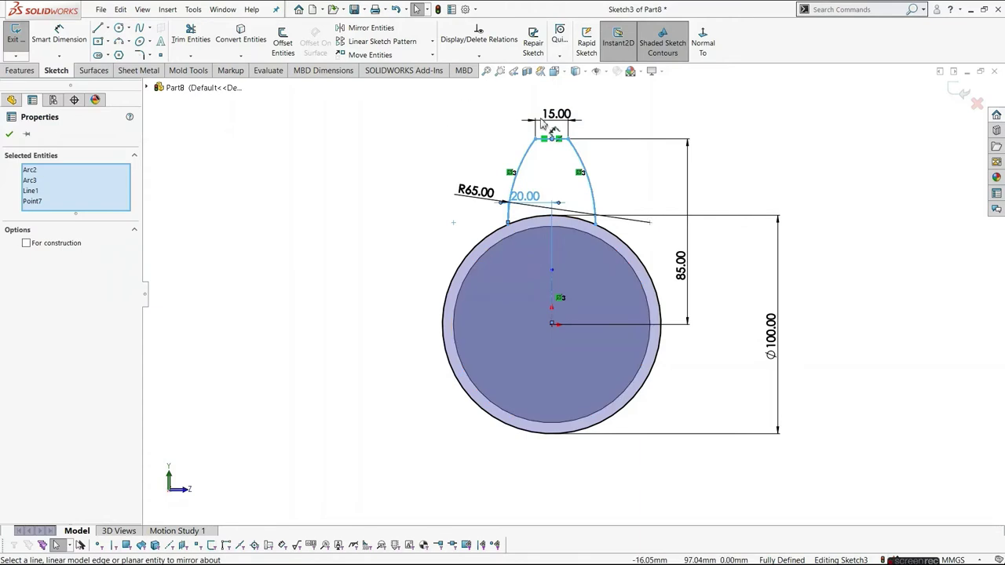
{"action": "left_click", "coordinate": [432, 42]}
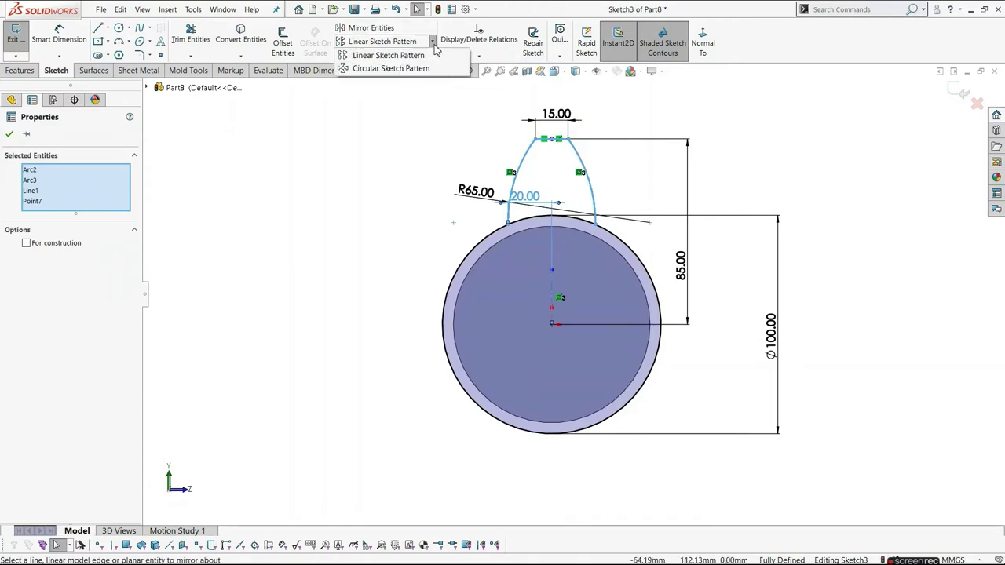
{"action": "left_click", "coordinate": [424, 67]}
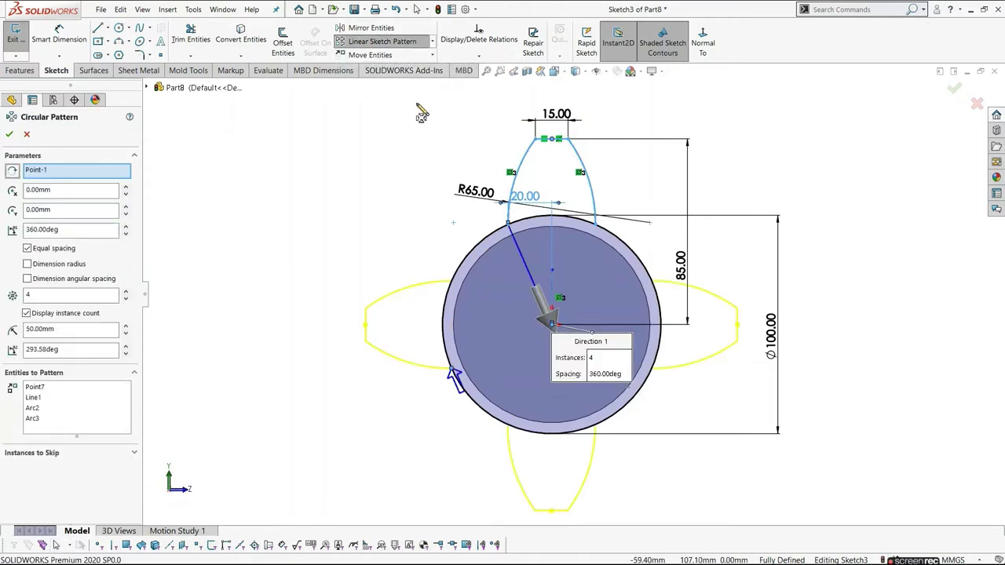
{"action": "left_click", "coordinate": [126, 291]}
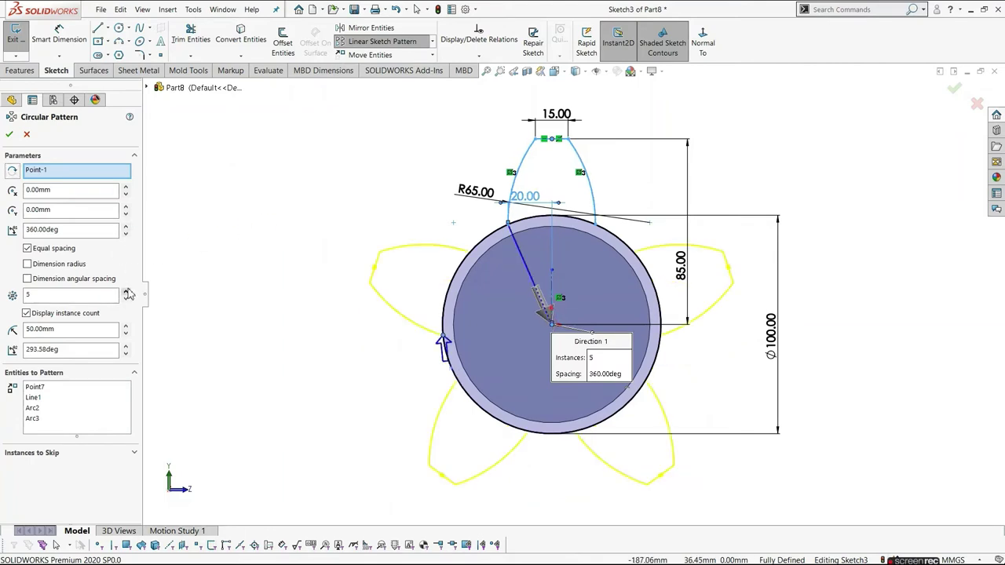
{"action": "left_click", "coordinate": [127, 292]}
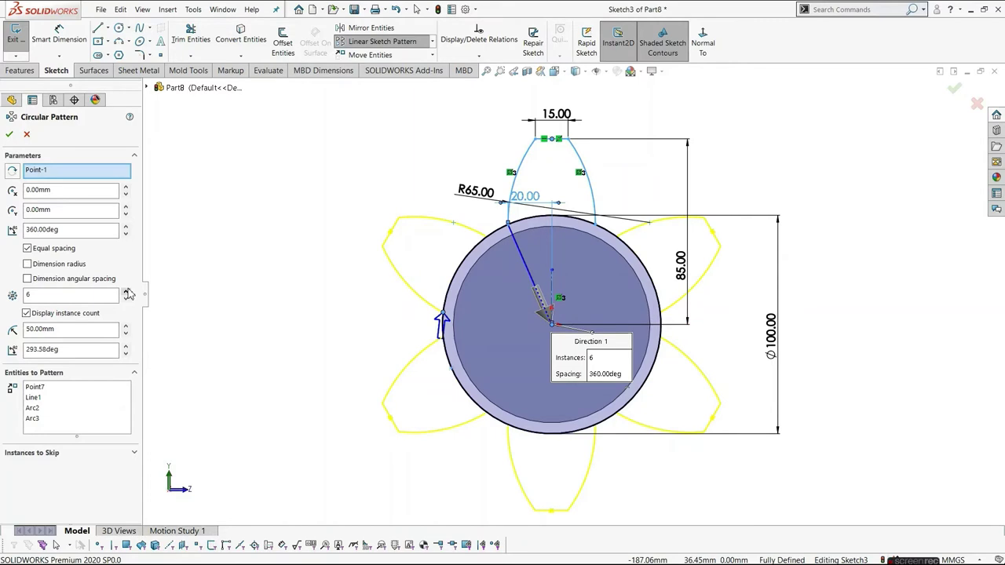
{"action": "left_click", "coordinate": [9, 136]}
Make the two loose tooth endpoints coincident with the circle to fully define the sketch.
{"action": "left_click", "coordinate": [321, 253]}
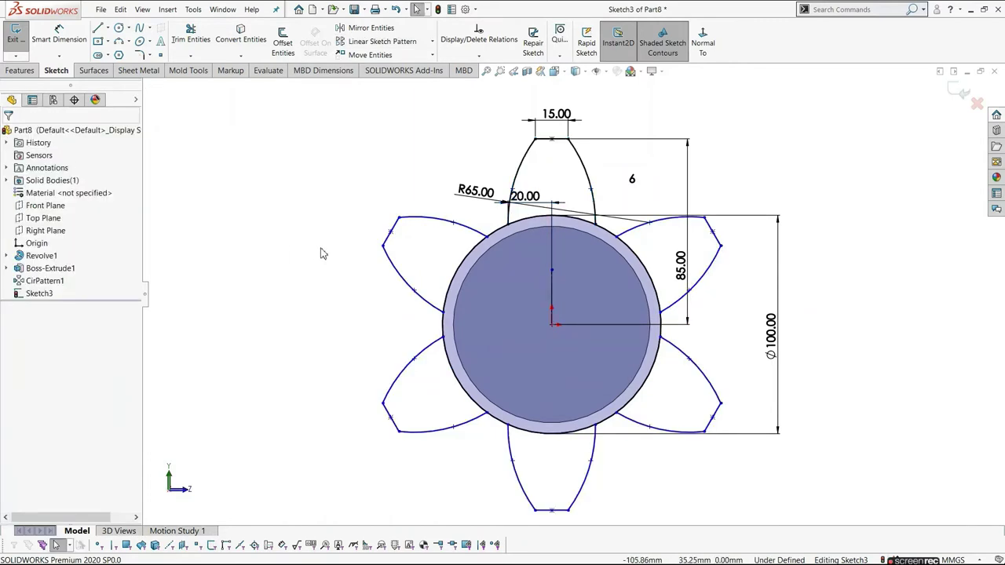
{"action": "scroll", "coordinate": [499, 256], "scroll_direction": "down", "scroll_amount": 2}
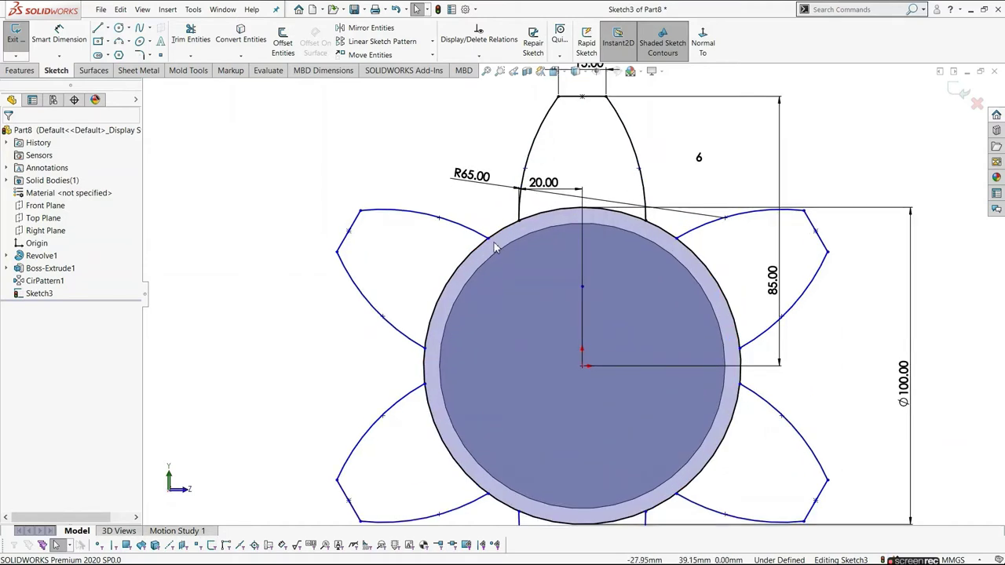
{"action": "left_click", "coordinate": [489, 240]}
{"action": "left_click", "coordinate": [497, 238], "text": "ctrl"}
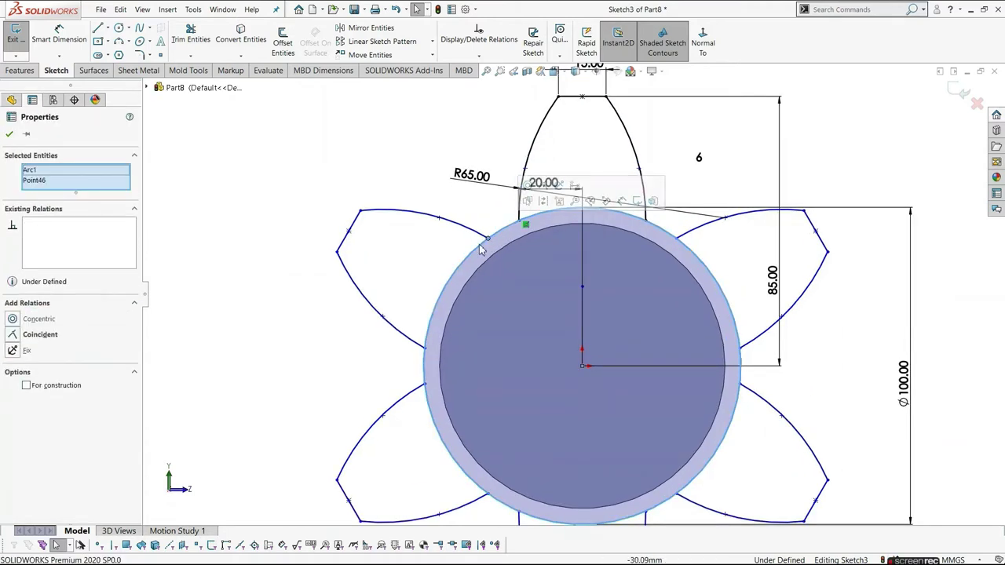
{"action": "left_click", "coordinate": [15, 337]}
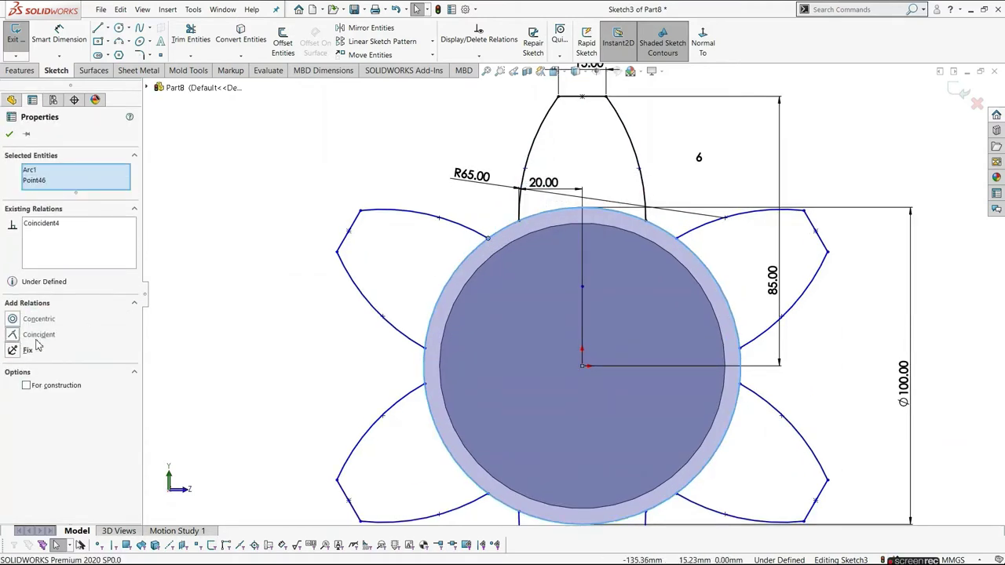
{"action": "left_click", "coordinate": [289, 325]}
{"action": "left_click", "coordinate": [424, 343]}
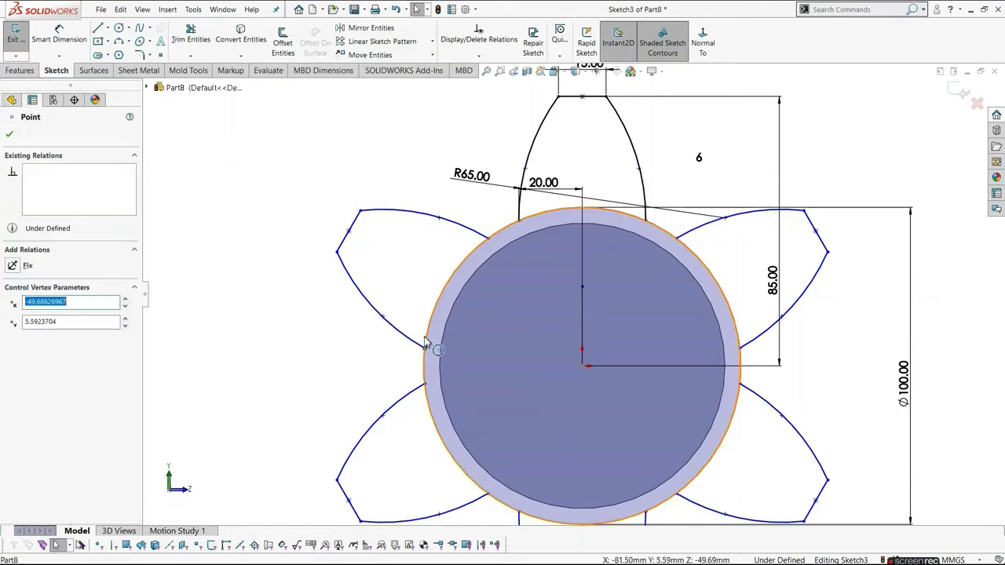
{"action": "left_click", "coordinate": [426, 350], "text": "ctrl"}
{"action": "left_click", "coordinate": [31, 335]}
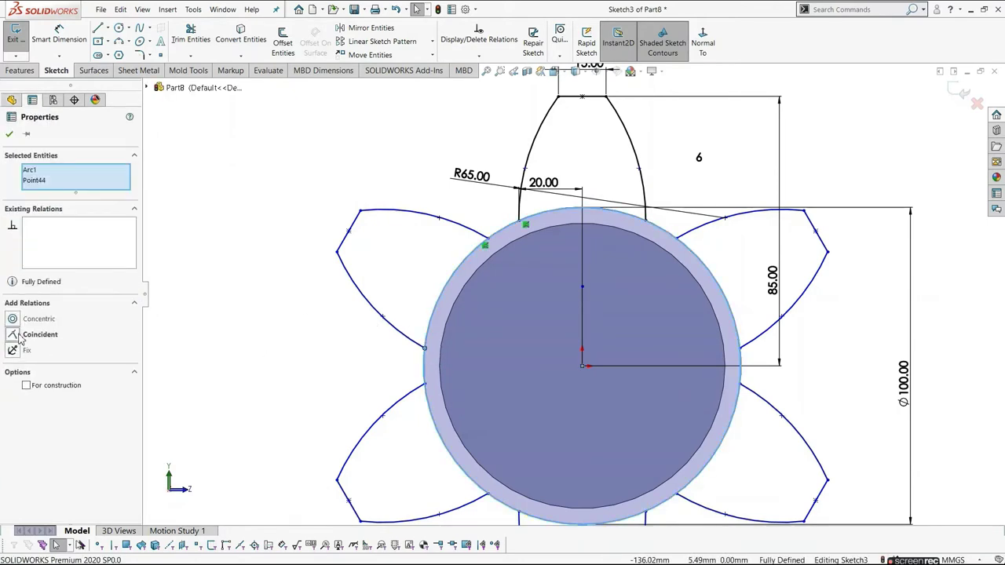
{"action": "left_click", "coordinate": [307, 384]}
{"action": "scroll", "coordinate": [539, 414], "scroll_direction": "up", "scroll_amount": 4}
{"action": "scroll", "coordinate": [540, 412], "scroll_direction": "down", "scroll_amount": 2}
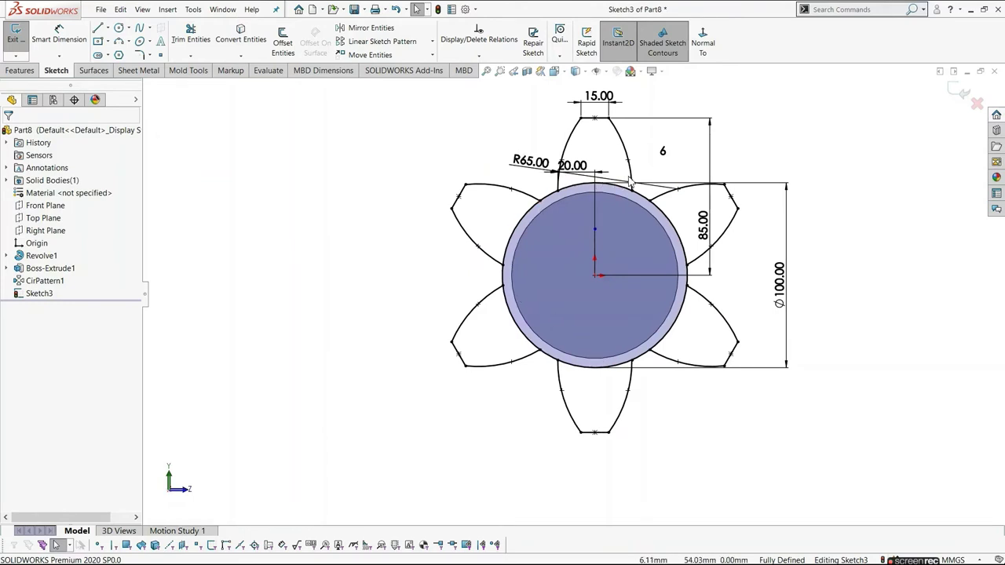
Trim the circle arc inside each of the six petals, leaving a closed sprocket outline.
{"action": "left_click", "coordinate": [190, 36]}
{"action": "scroll", "coordinate": [544, 280], "scroll_direction": "down", "scroll_amount": 1}
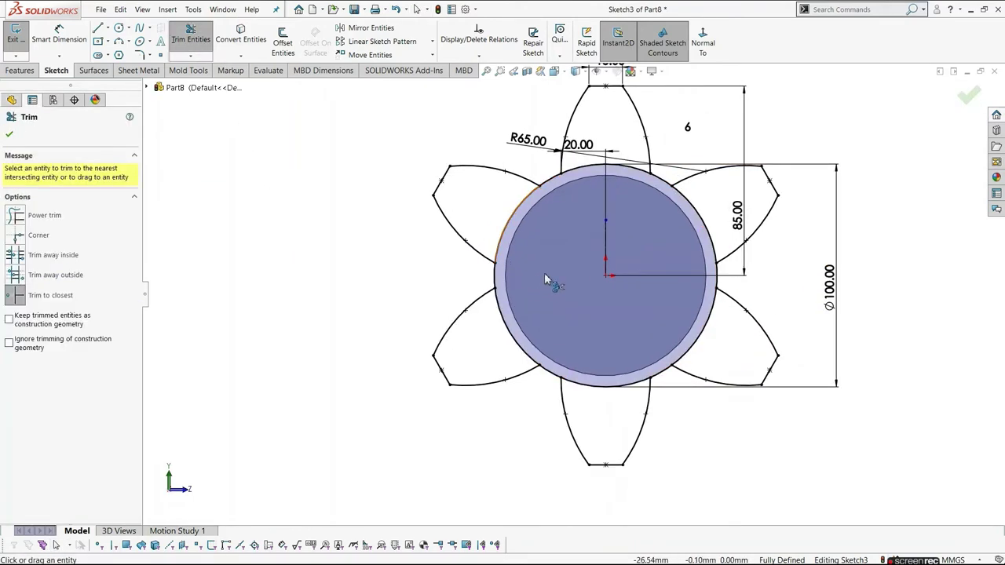
{"action": "left_click", "coordinate": [507, 239]}
{"action": "left_click", "coordinate": [508, 328]}
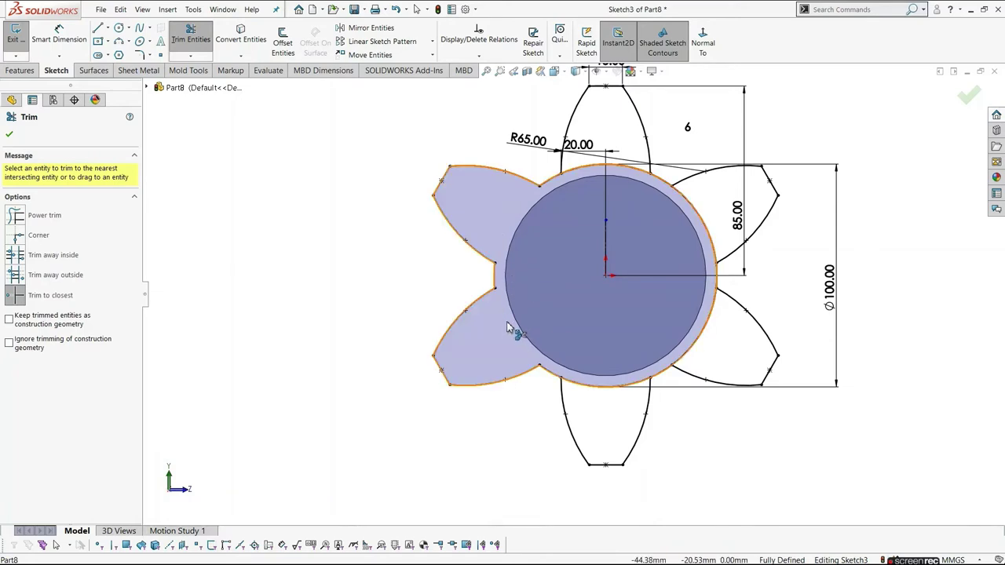
{"action": "left_click", "coordinate": [597, 389]}
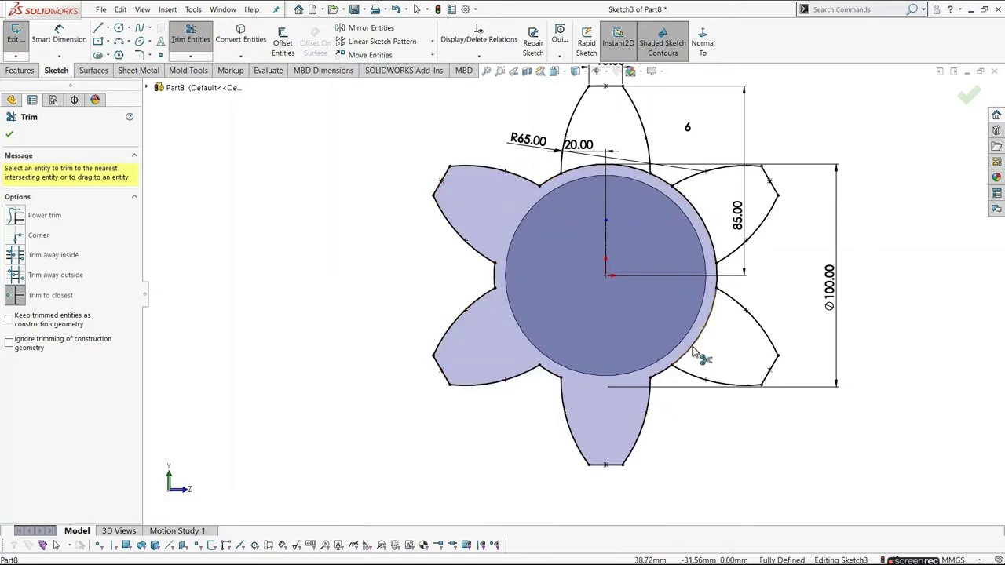
{"action": "left_click", "coordinate": [693, 351]}
{"action": "left_click", "coordinate": [711, 235]}
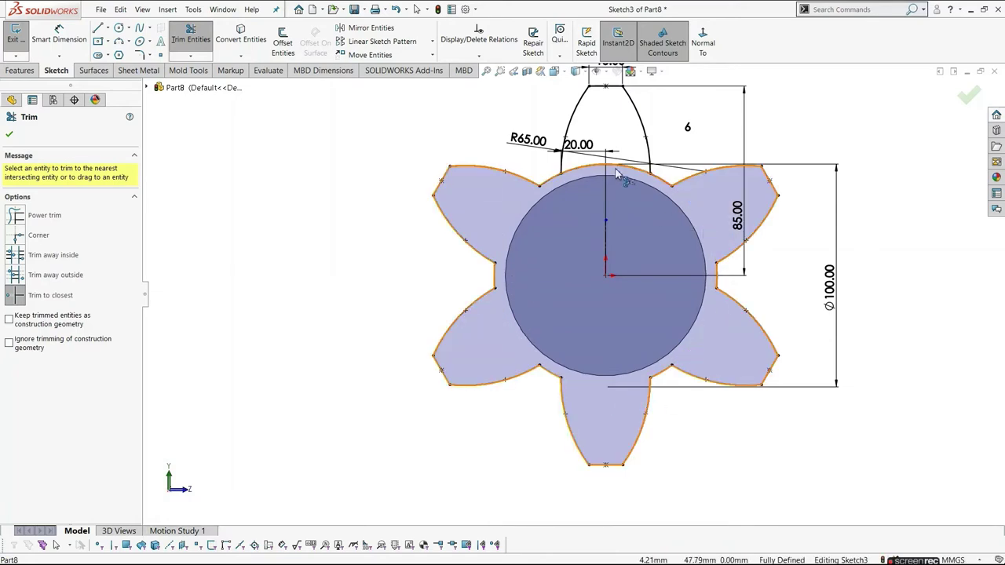
{"action": "left_click", "coordinate": [618, 165]}
{"action": "scroll", "coordinate": [585, 231], "scroll_direction": "up", "scroll_amount": 3}
{"action": "key", "text": "Escape"}
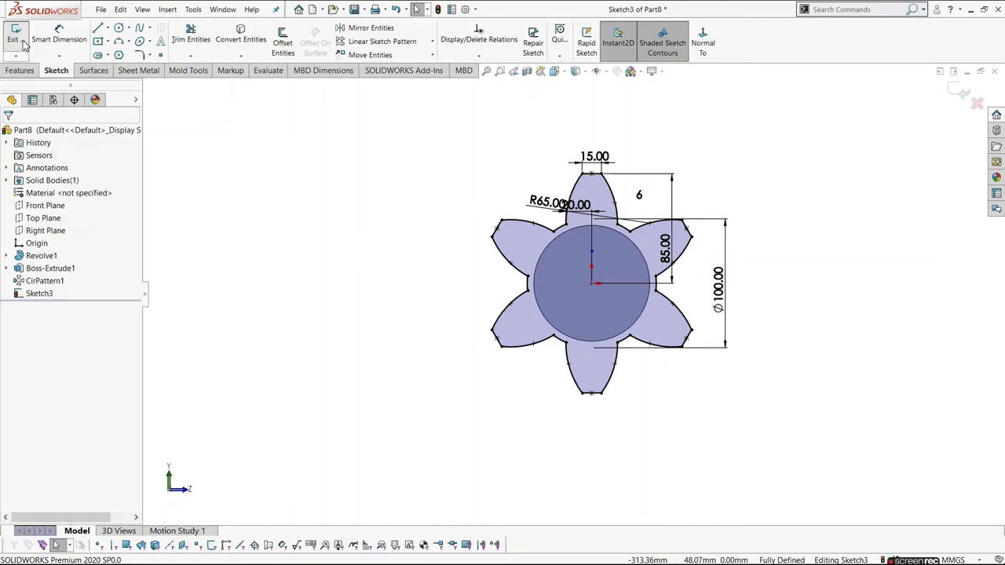
Create Plane1 as a reference plane 45 mm out from the shaft's large circular end face.
{"action": "mouse_move", "coordinate": [605, 335]}
{"action": "middle_mouse_down"}
{"action": "mouse_move", "coordinate": [651, 250]}
{"action": "mouse_move", "coordinate": [664, 253]}
{"action": "mouse_move", "coordinate": [589, 291]}
{"action": "middle_mouse_up"}
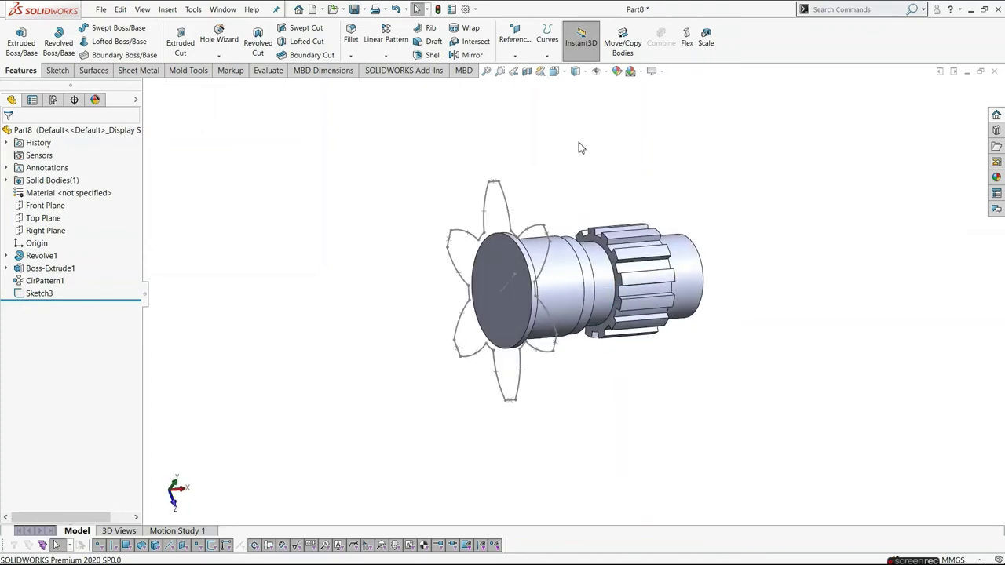
{"action": "left_click", "coordinate": [516, 56]}
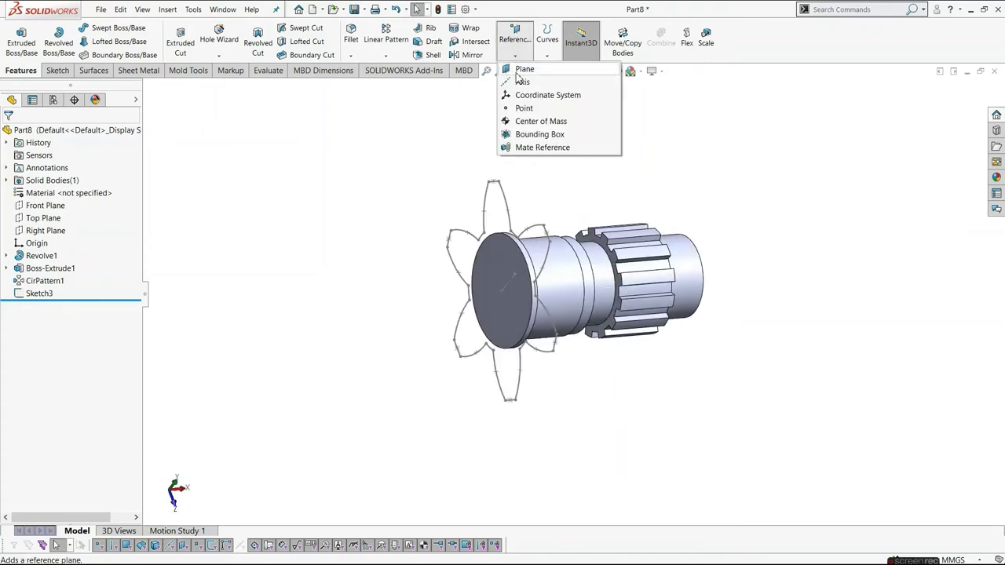
{"action": "left_click", "coordinate": [523, 69]}
{"action": "left_click", "coordinate": [496, 262]}
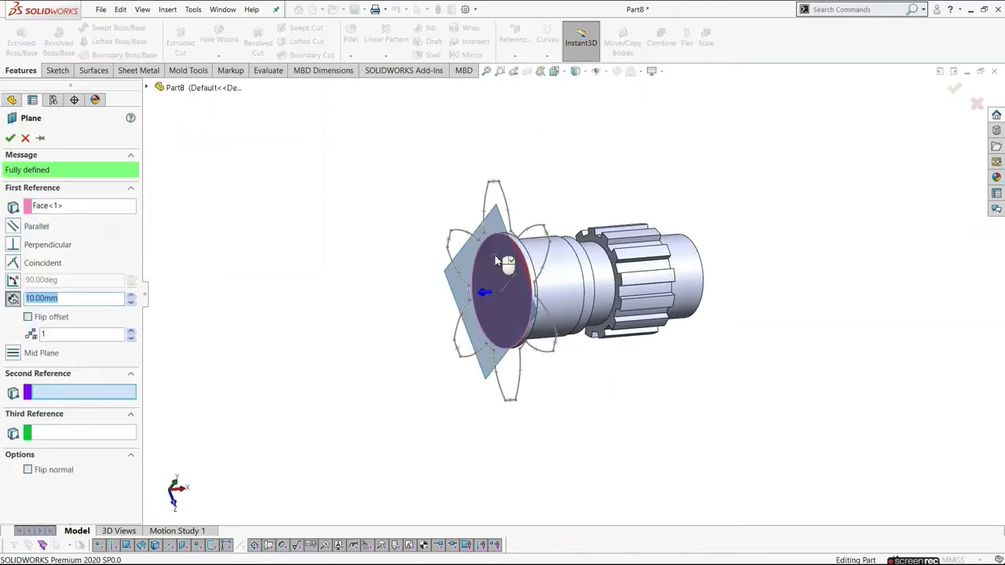
{"action": "mouse_move", "coordinate": [390, 302]}
{"action": "middle_mouse_down"}
{"action": "mouse_move", "coordinate": [354, 294]}
{"action": "mouse_move", "coordinate": [367, 305]}
{"action": "middle_mouse_up"}
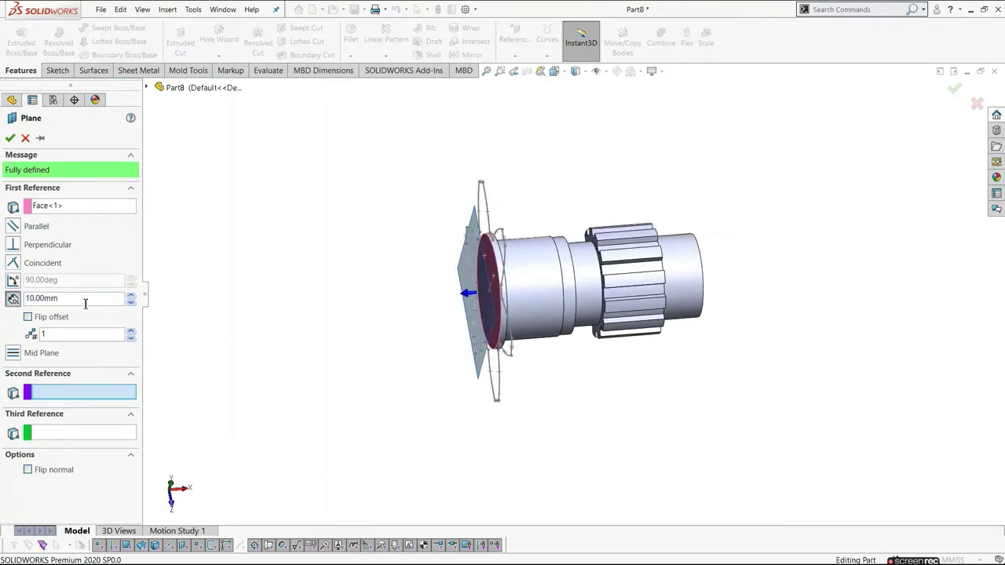
{"action": "type", "text": "45"}
{"action": "key", "text": "Return"}
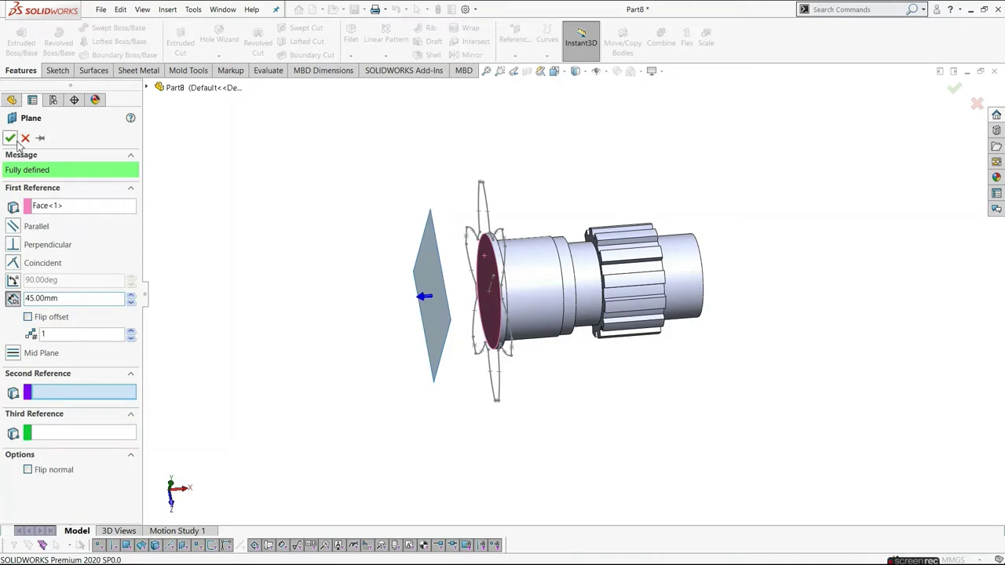
{"action": "left_click", "coordinate": [10, 138]}
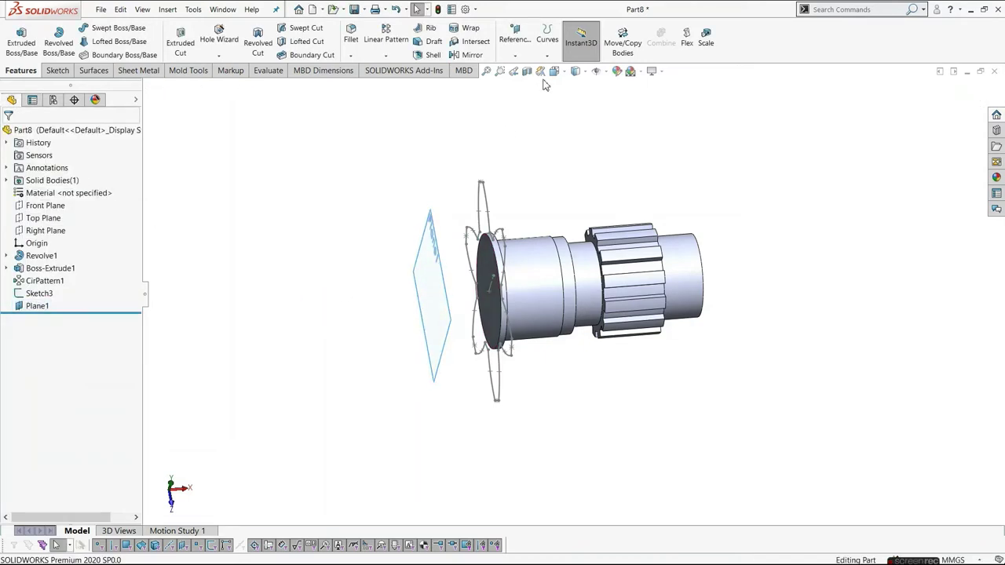
{"action": "left_click", "coordinate": [527, 51]}
Create Plane2 offset 95 mm from the same circular end face.
{"action": "left_click", "coordinate": [531, 71]}
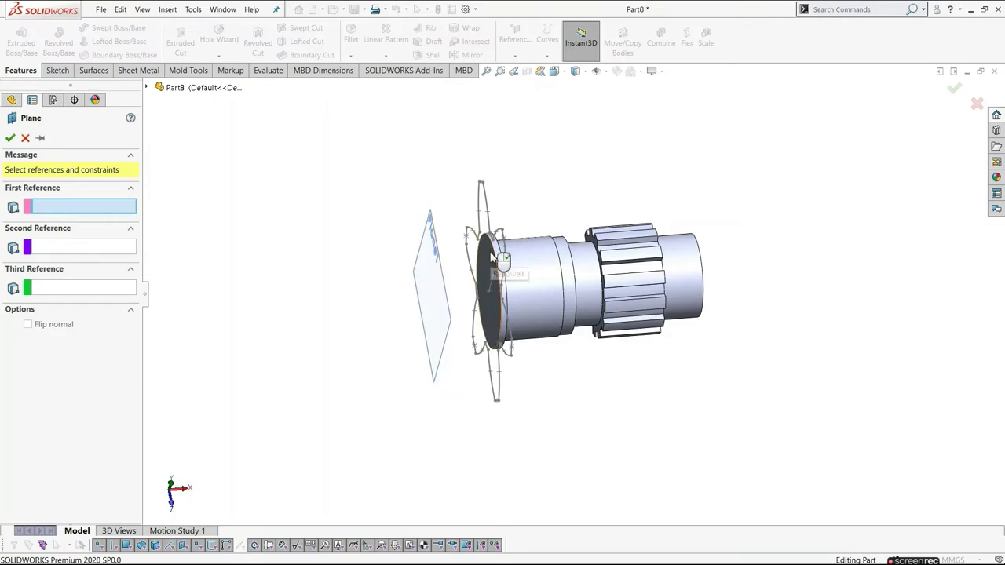
{"action": "left_click", "coordinate": [493, 264]}
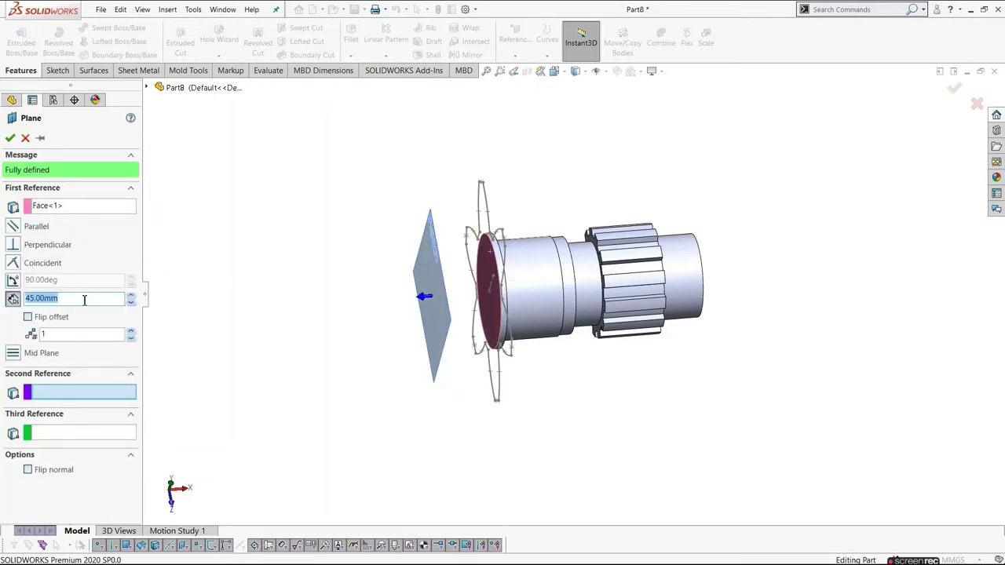
{"action": "type", "text": "95"}
{"action": "key", "text": "Return"}
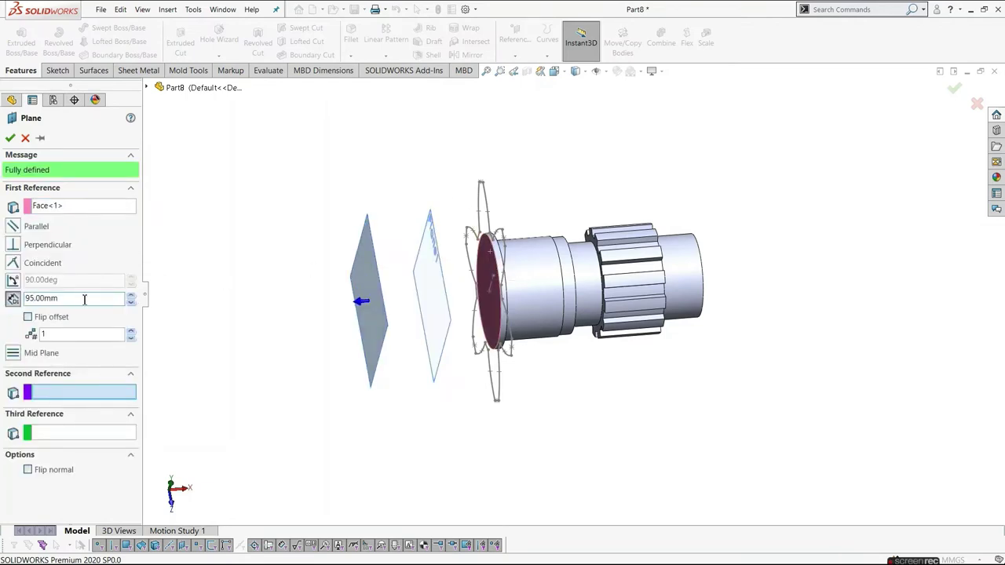
{"action": "left_click", "coordinate": [9, 139]}
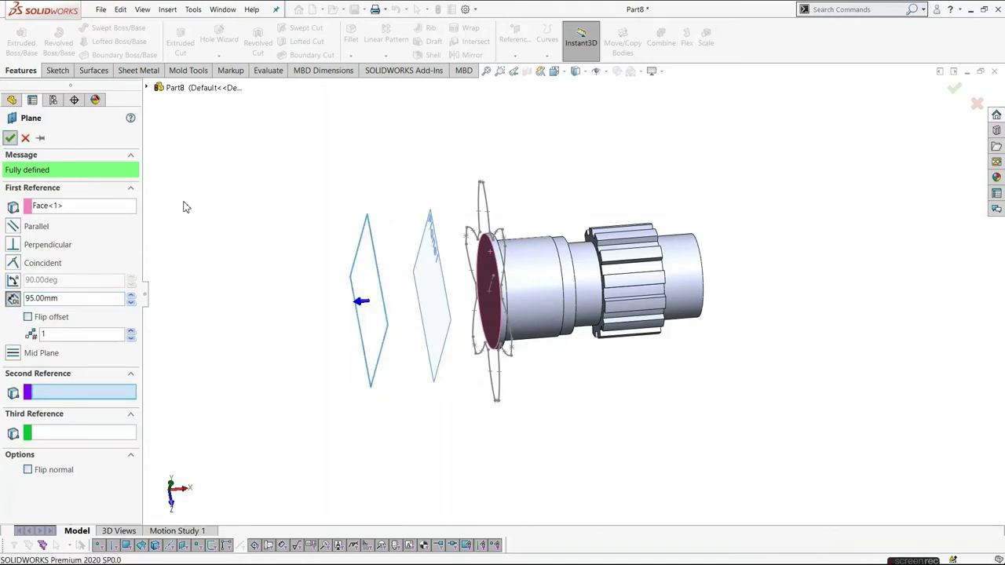
Start a new sketch on Plane1.
{"action": "mouse_move", "coordinate": [460, 411]}
{"action": "middle_mouse_down"}
{"action": "mouse_move", "coordinate": [481, 382]}
{"action": "mouse_move", "coordinate": [563, 433]}
{"action": "mouse_move", "coordinate": [505, 406]}
{"action": "mouse_move", "coordinate": [480, 354]}
{"action": "middle_mouse_up"}
{"action": "left_click", "coordinate": [456, 237]}
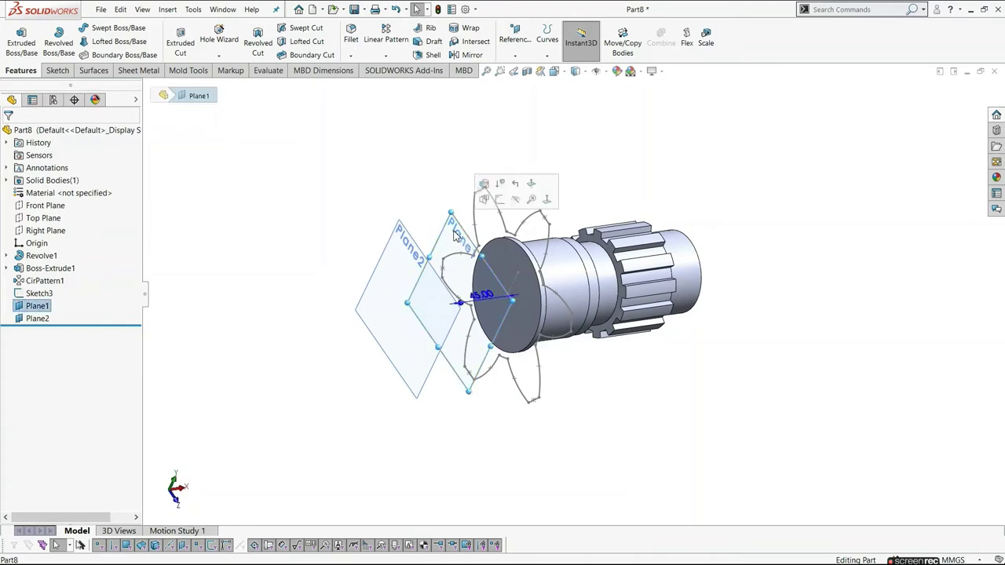
{"action": "left_click", "coordinate": [502, 206]}
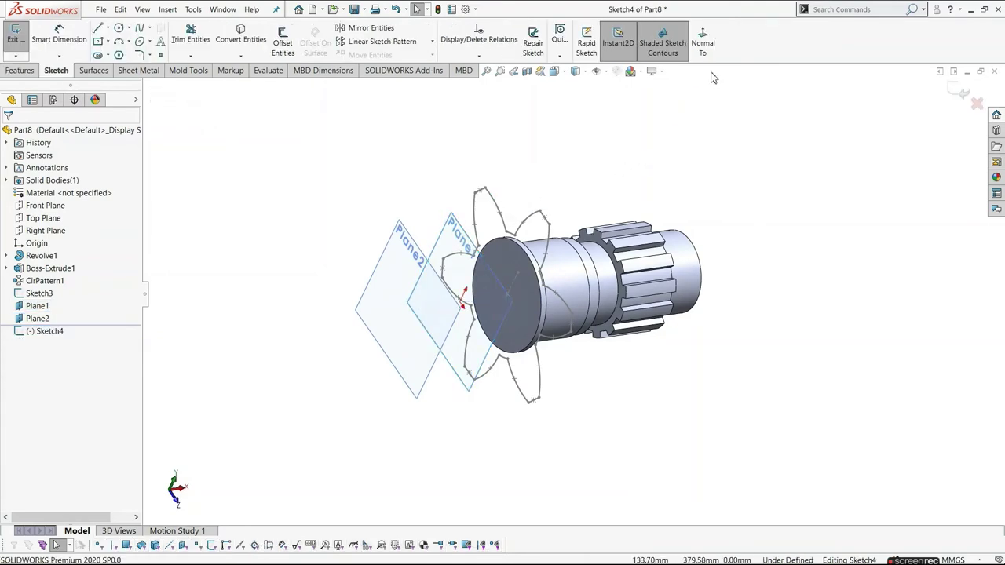
Face Plane1 head-on and hide the reference planes.
{"action": "left_click", "coordinate": [703, 43]}
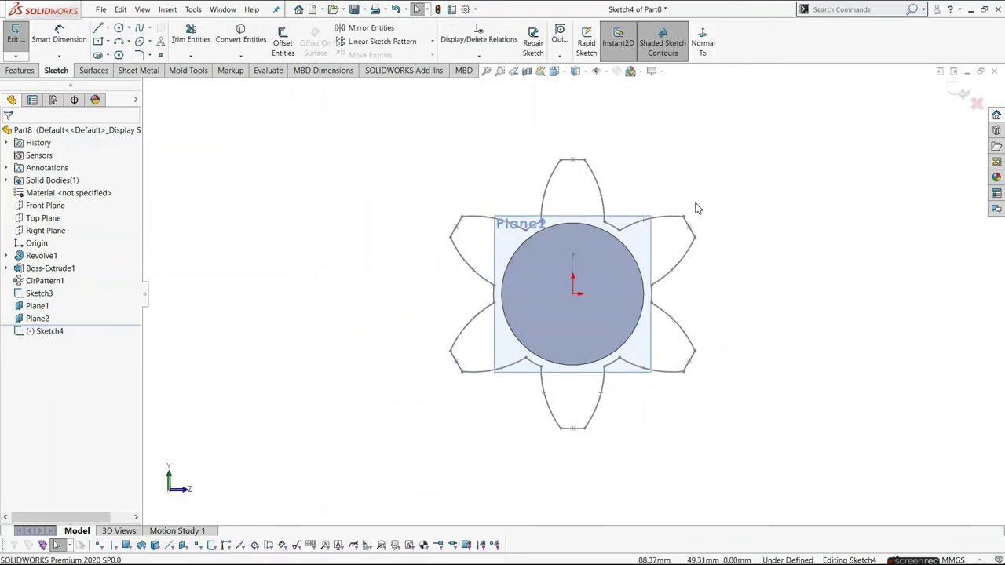
{"action": "left_click", "coordinate": [598, 71]}
{"action": "left_click", "coordinate": [599, 89]}
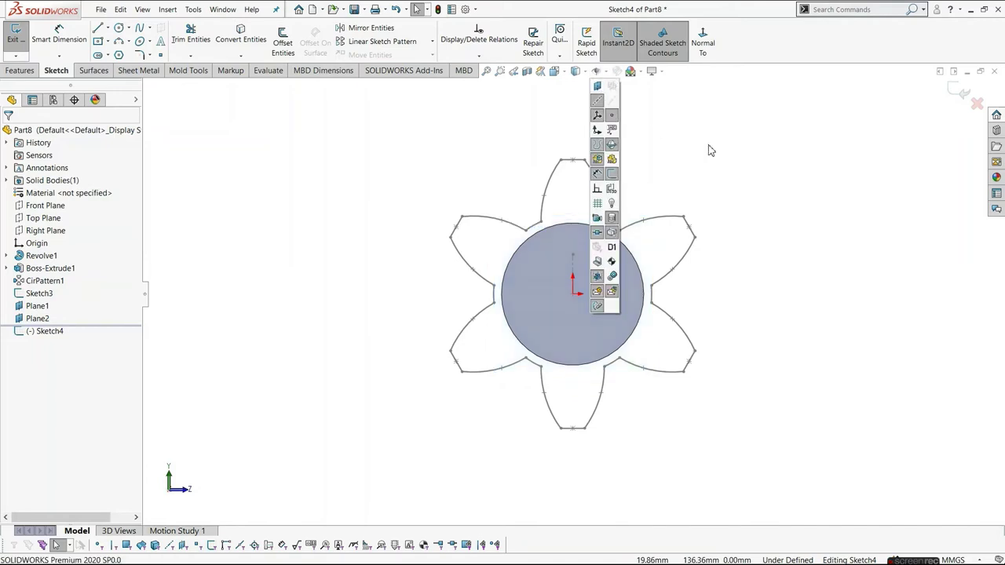
{"action": "scroll", "coordinate": [639, 274], "scroll_direction": "up", "scroll_amount": 2}
{"action": "scroll", "coordinate": [455, 189], "scroll_direction": "down", "scroll_amount": 3}
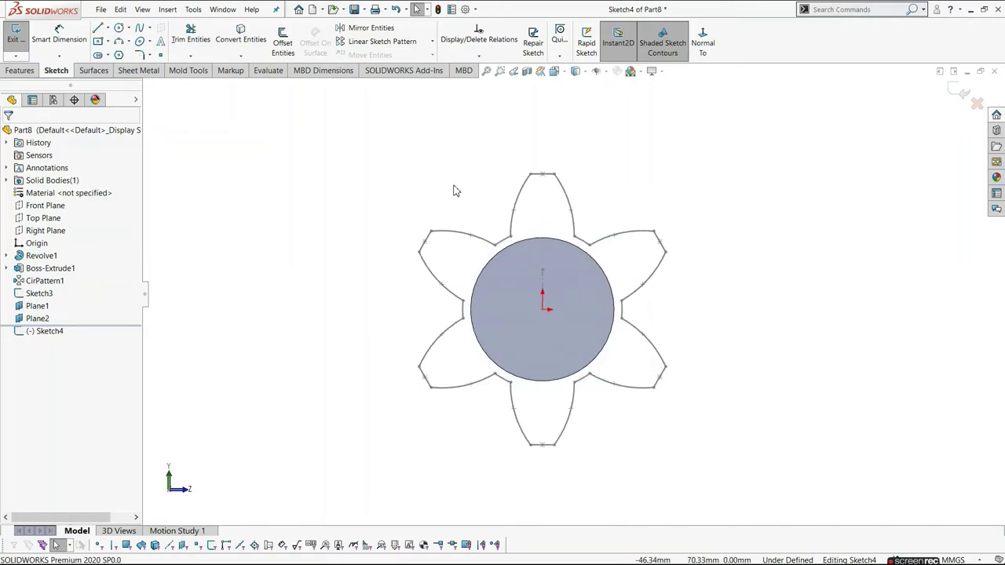
{"action": "mouse_move", "coordinate": [349, 125]}
{"action": "left_mouse_down"}
{"action": "mouse_move", "coordinate": [498, 202]}
{"action": "mouse_move", "coordinate": [489, 181]}
{"action": "left_mouse_up"}
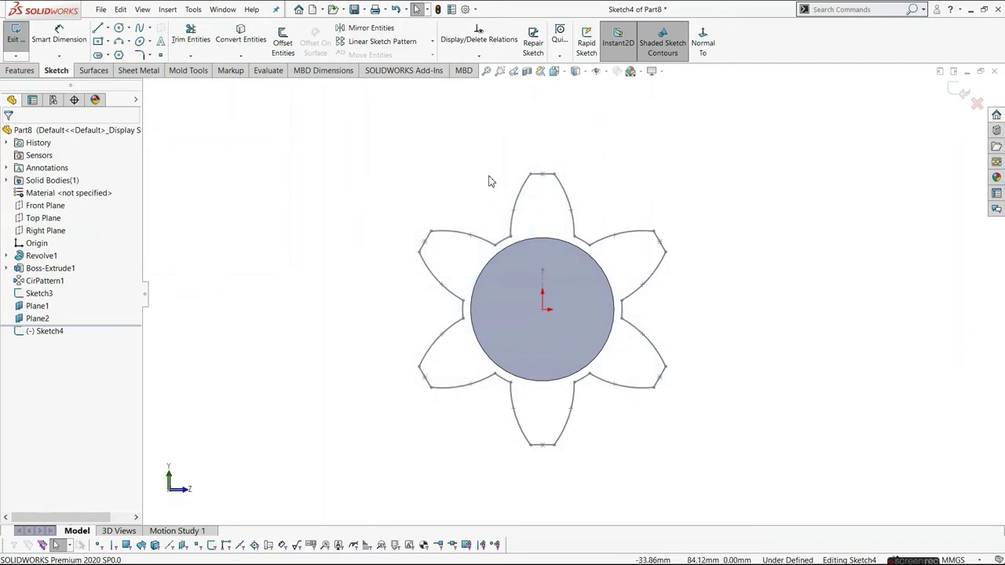
Convert Sketch3's star outline chain into Sketch4 and select the copied entities.
{"action": "right_click", "coordinate": [538, 199]}
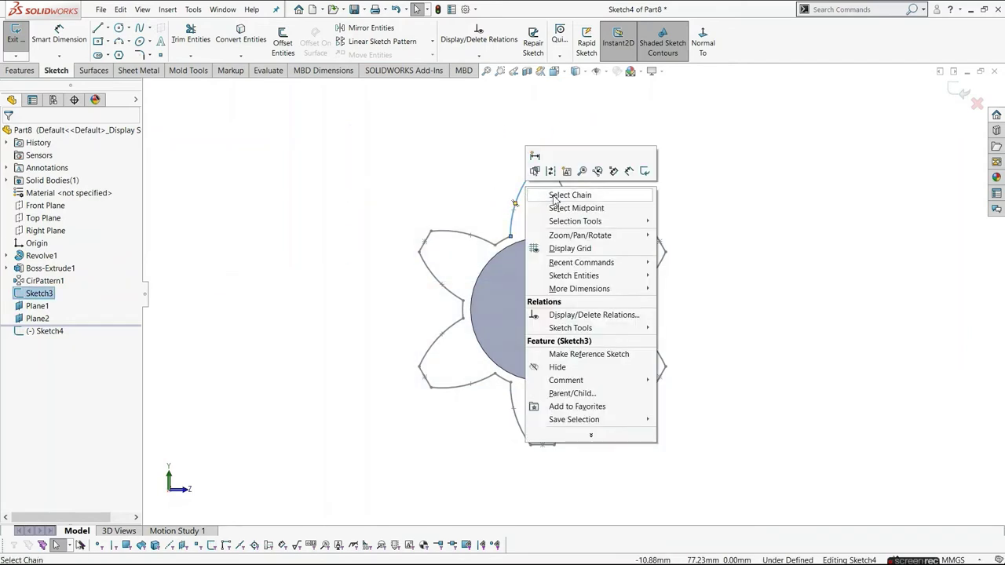
{"action": "left_click", "coordinate": [554, 197]}
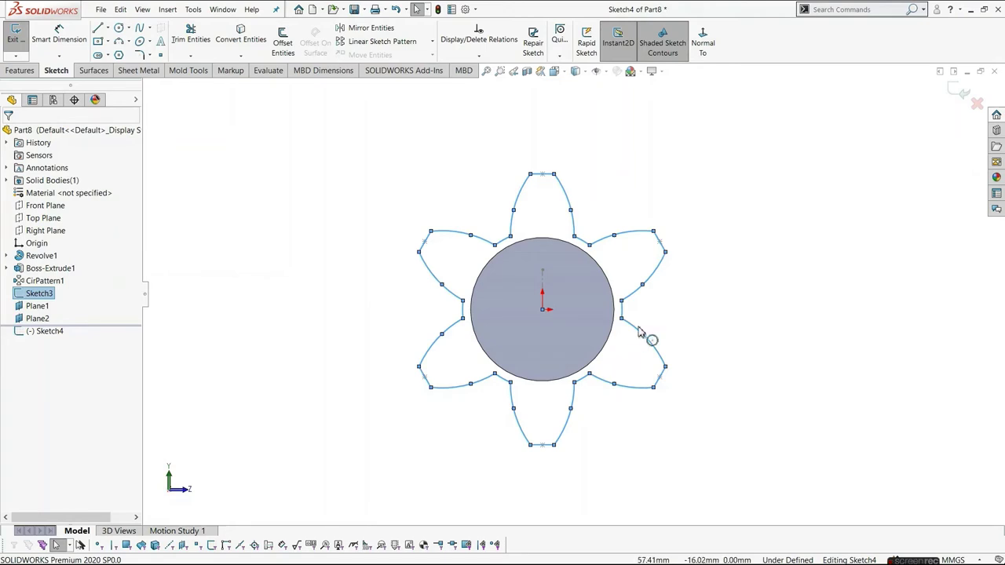
{"action": "left_click", "coordinate": [228, 39]}
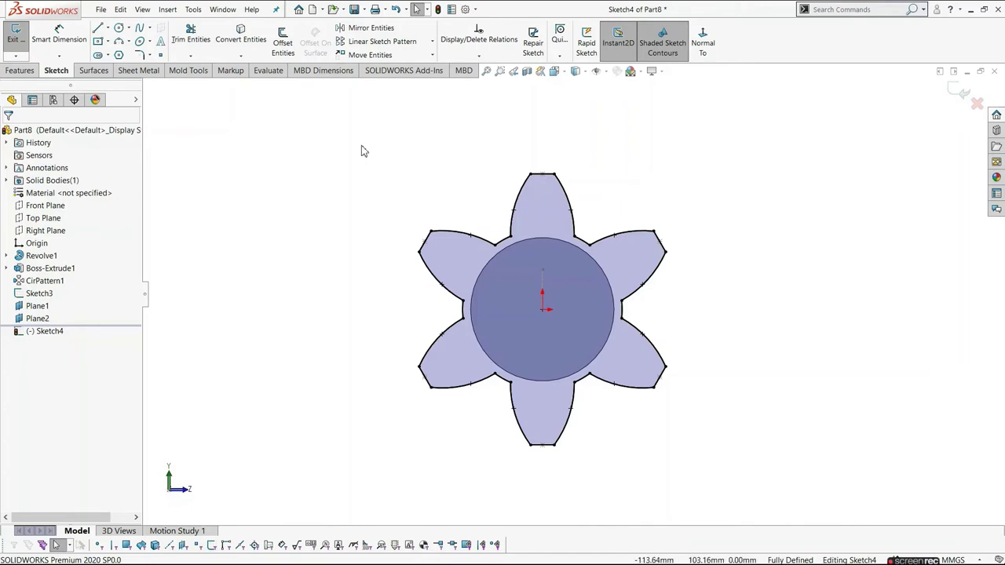
{"action": "left_click_drag", "start_coordinate": [361, 145], "coordinate": [688, 497]}
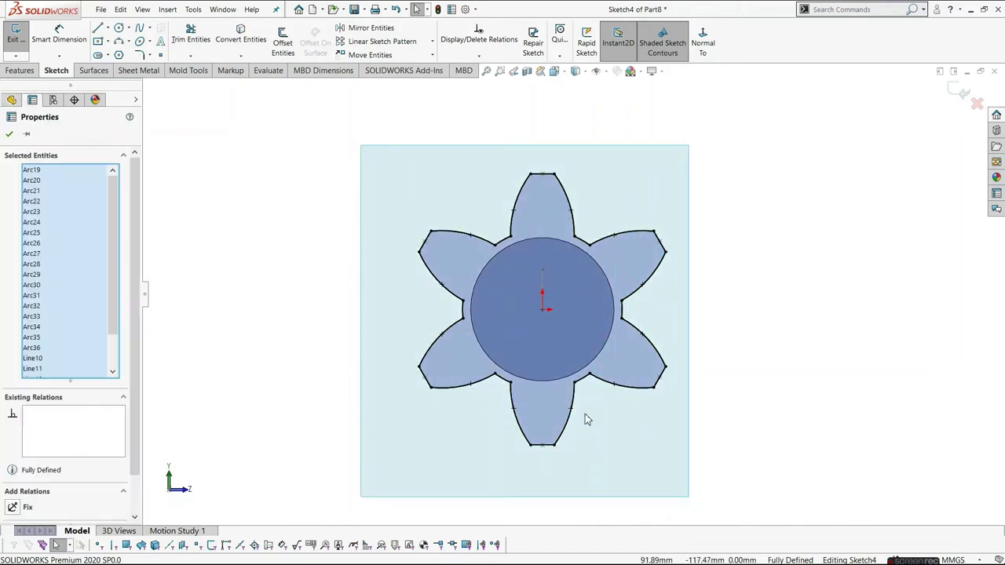
Scale Sketch4's star outline by a factor of 0.75 about the origin.
{"action": "left_click", "coordinate": [433, 55]}
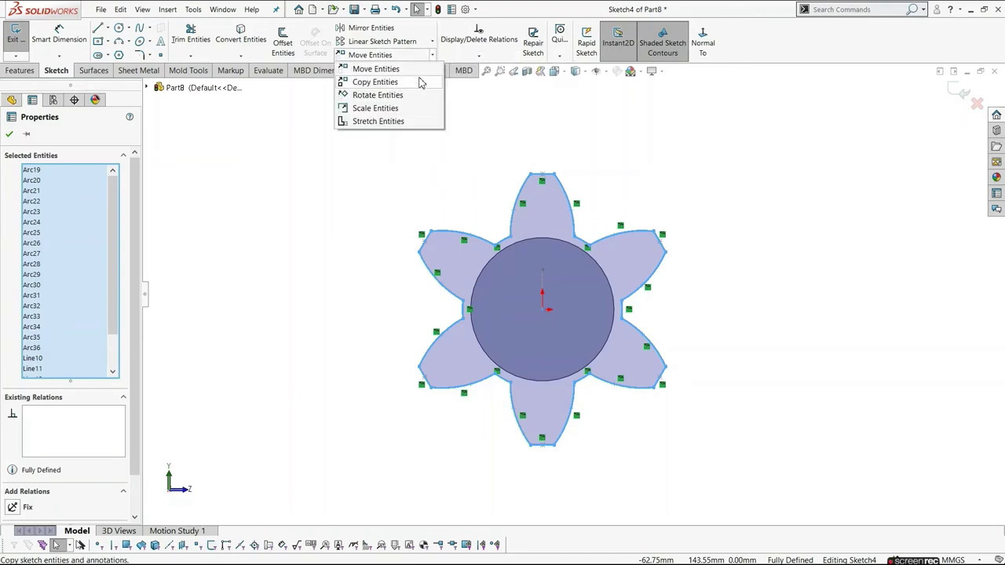
{"action": "left_click", "coordinate": [405, 112]}
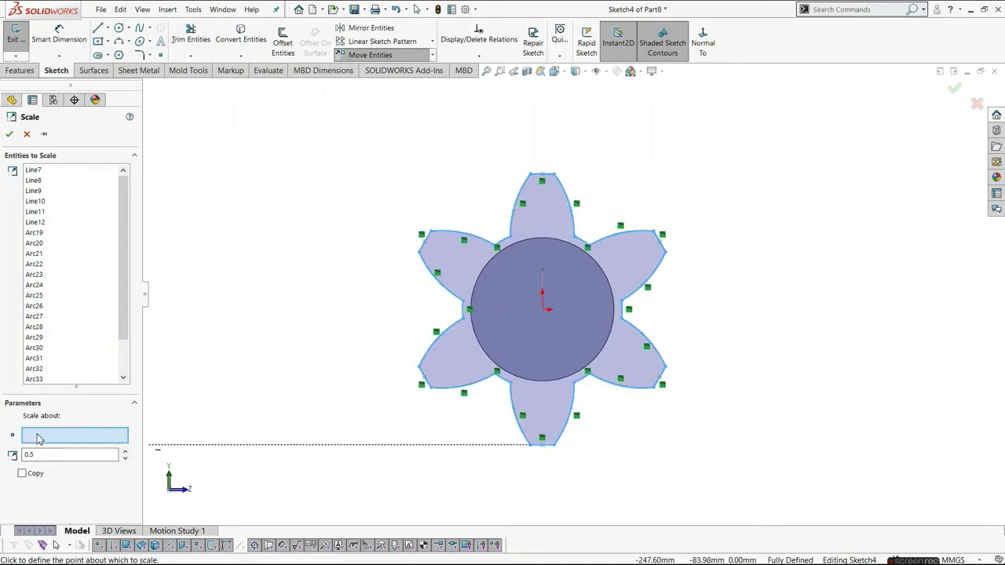
{"action": "left_click", "coordinate": [543, 311]}
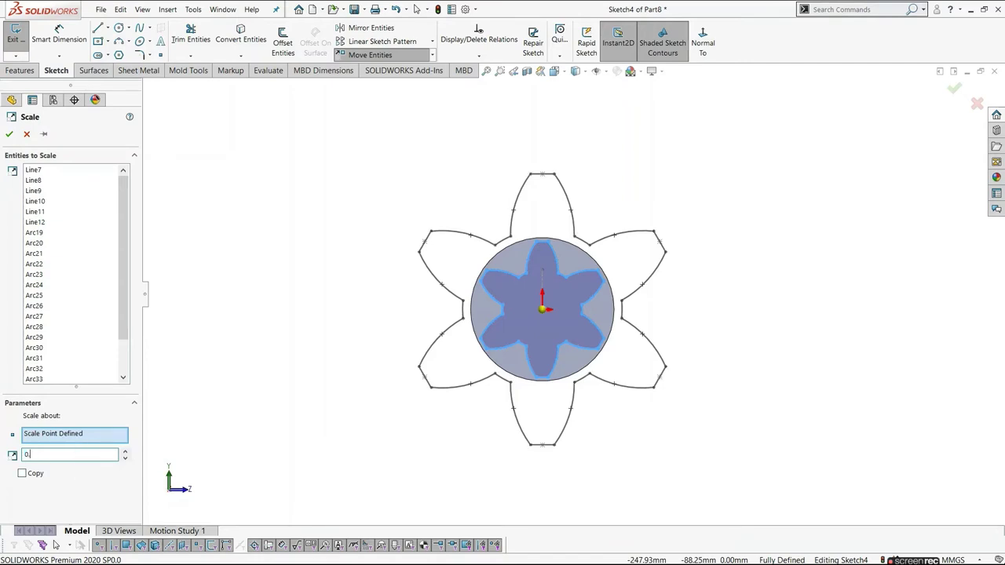
{"action": "left_click", "coordinate": [70, 454]}
{"action": "type", "text": ".75"}
{"action": "key", "text": "Return"}
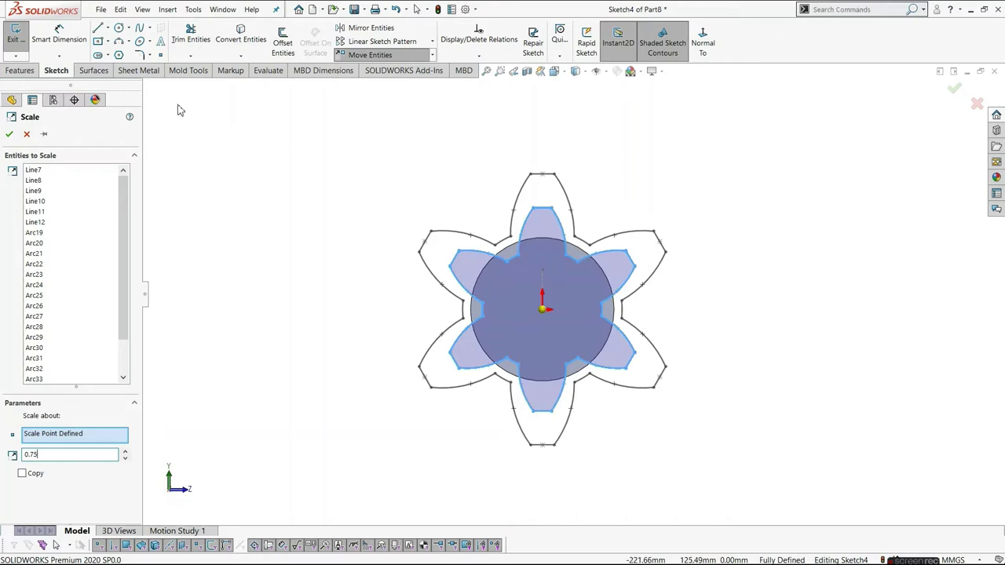
{"action": "left_click", "coordinate": [12, 135]}
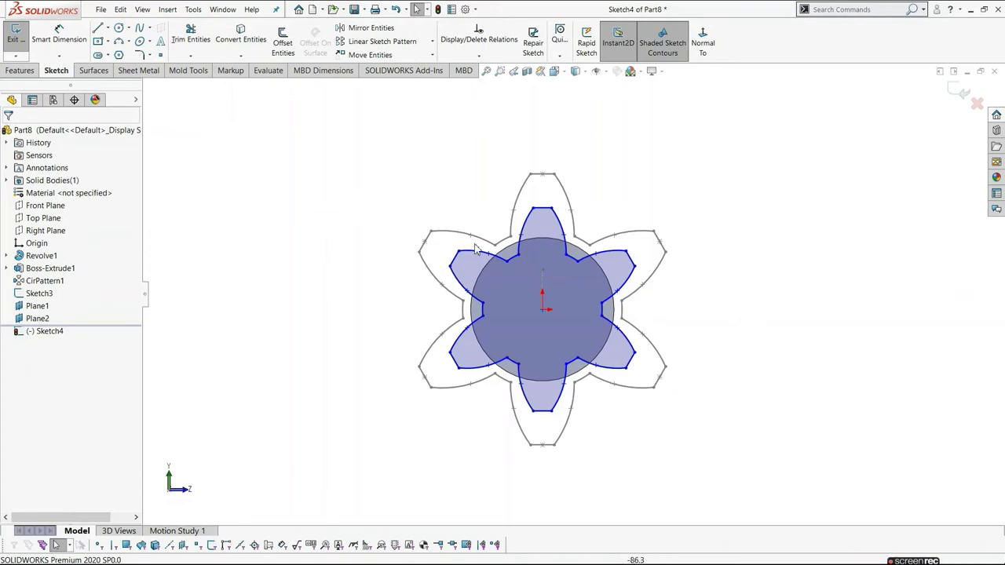
{"action": "left_click_drag", "start_coordinate": [417, 211], "coordinate": [655, 430]}
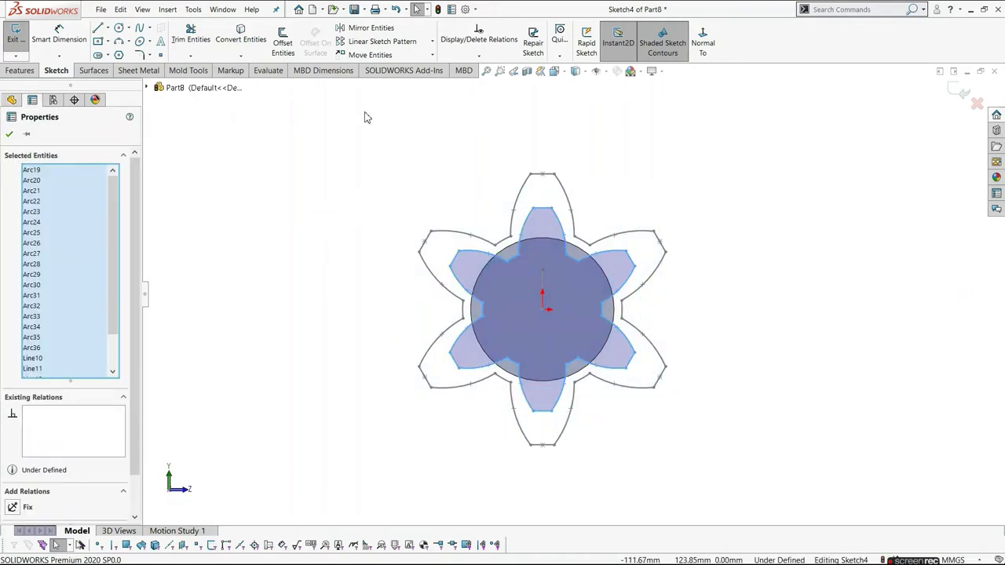
Rotate the scaled star 15° about the origin and exit Sketch4.
{"action": "left_click", "coordinate": [432, 55]}
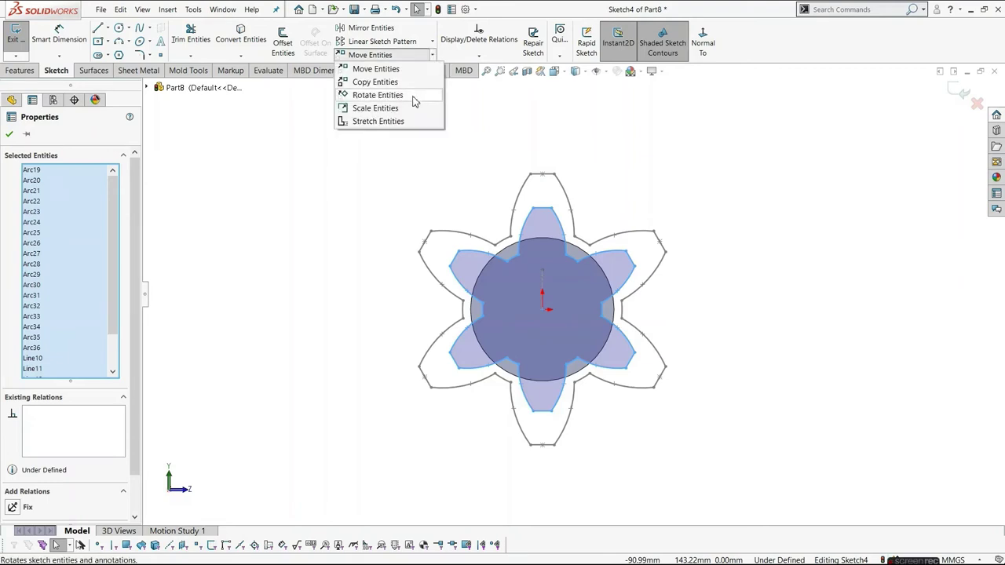
{"action": "left_click", "coordinate": [414, 95]}
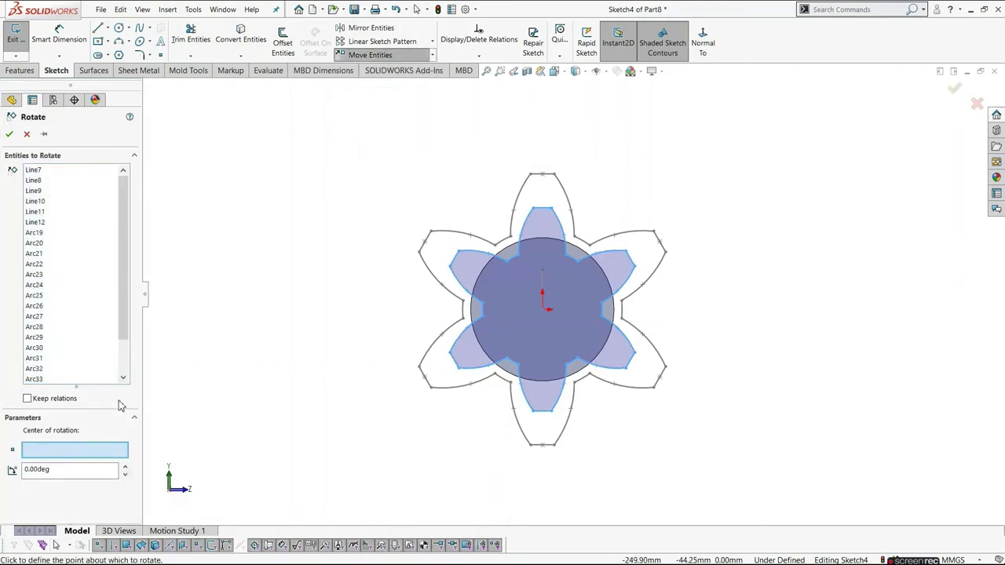
{"action": "left_click", "coordinate": [542, 309]}
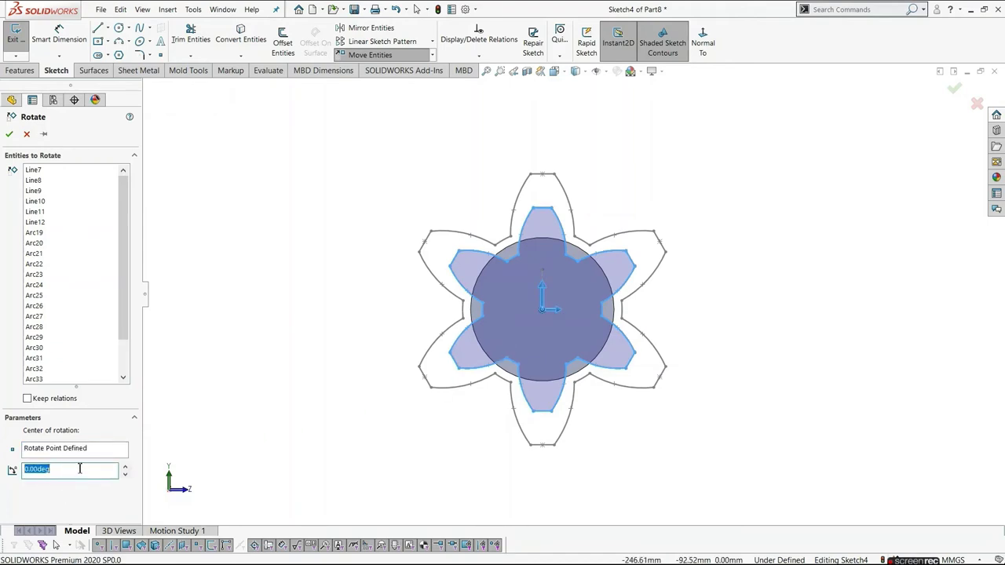
{"action": "left_click", "coordinate": [85, 471]}
{"action": "type", "text": "15"}
{"action": "key", "text": "Return"}
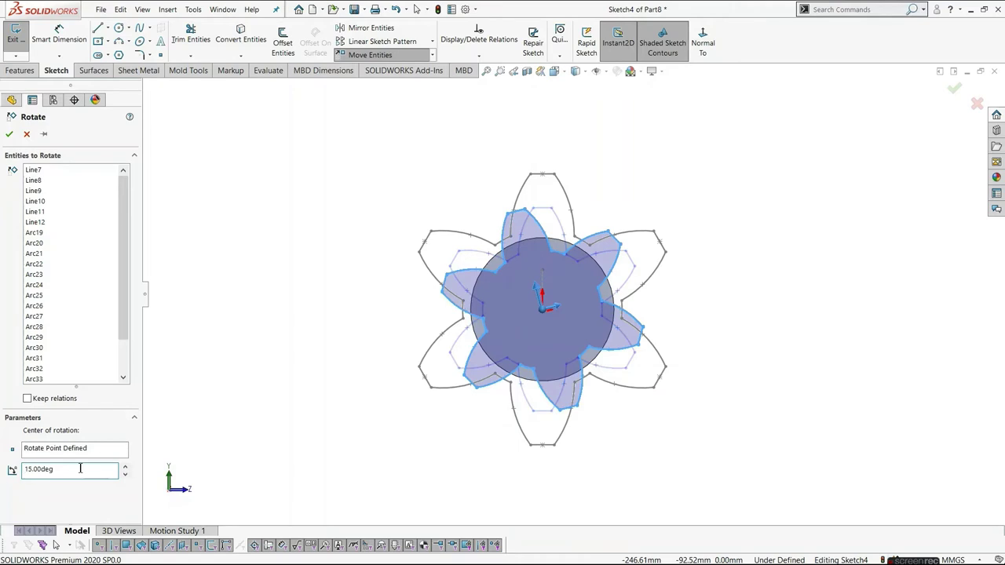
{"action": "left_click", "coordinate": [9, 135]}
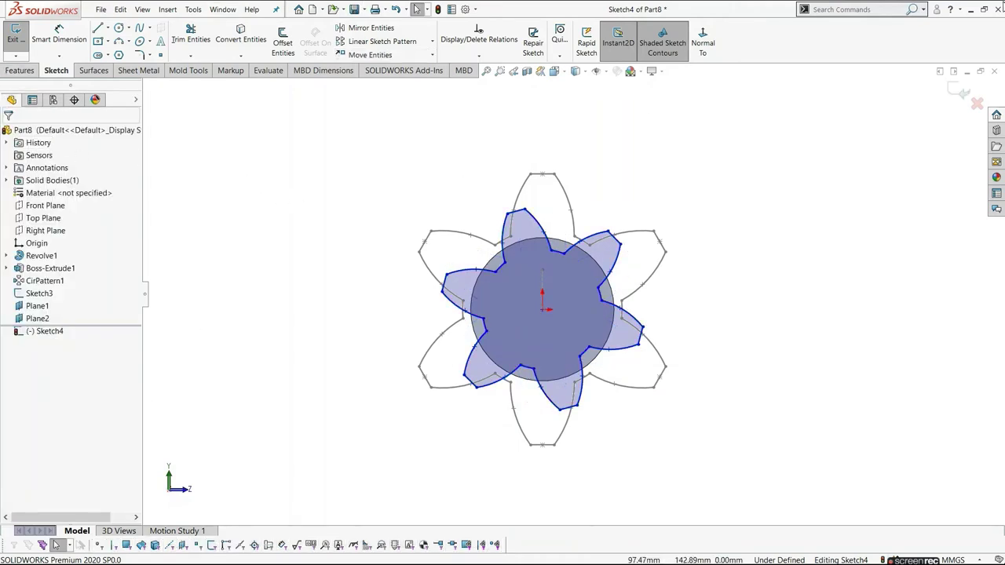
{"action": "left_click", "coordinate": [967, 92]}
{"action": "mouse_move", "coordinate": [724, 331]}
{"action": "middle_mouse_down"}
{"action": "mouse_move", "coordinate": [601, 363]}
{"action": "mouse_move", "coordinate": [621, 372]}
{"action": "mouse_move", "coordinate": [721, 341]}
{"action": "middle_mouse_up"}
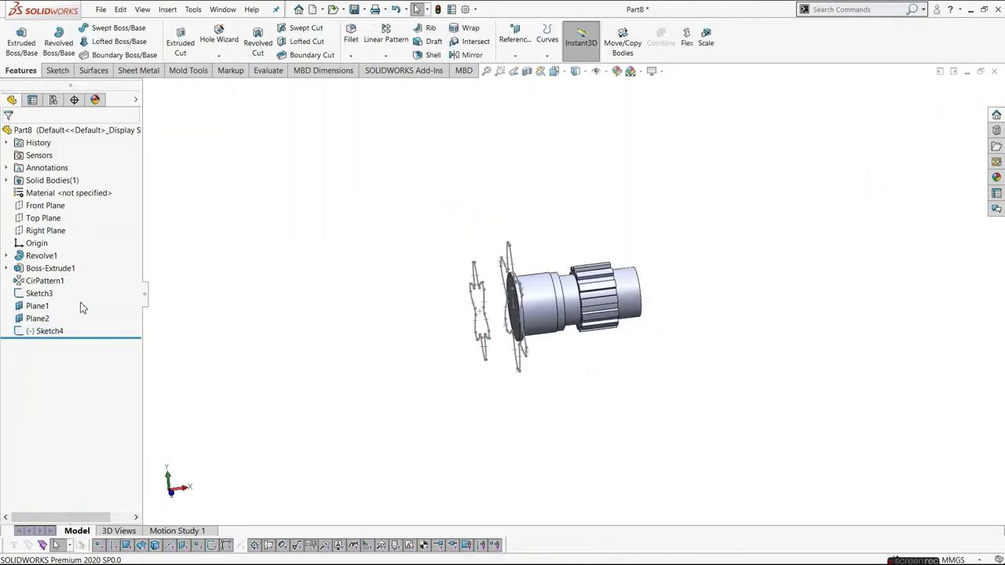
Start a sketch on Plane2, face it head-on, and hide Sketch4.
{"action": "left_click", "coordinate": [41, 318]}
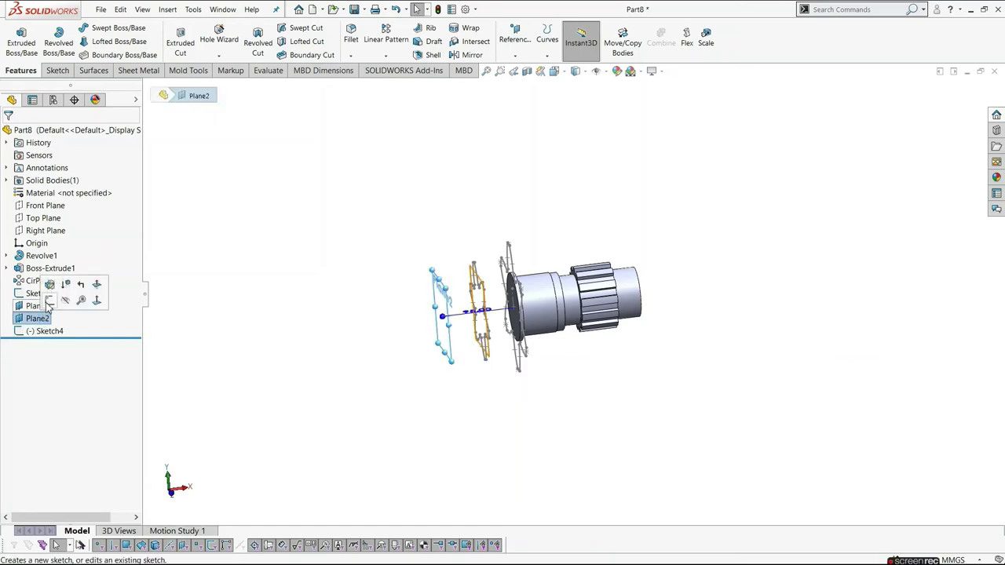
{"action": "left_click", "coordinate": [52, 301]}
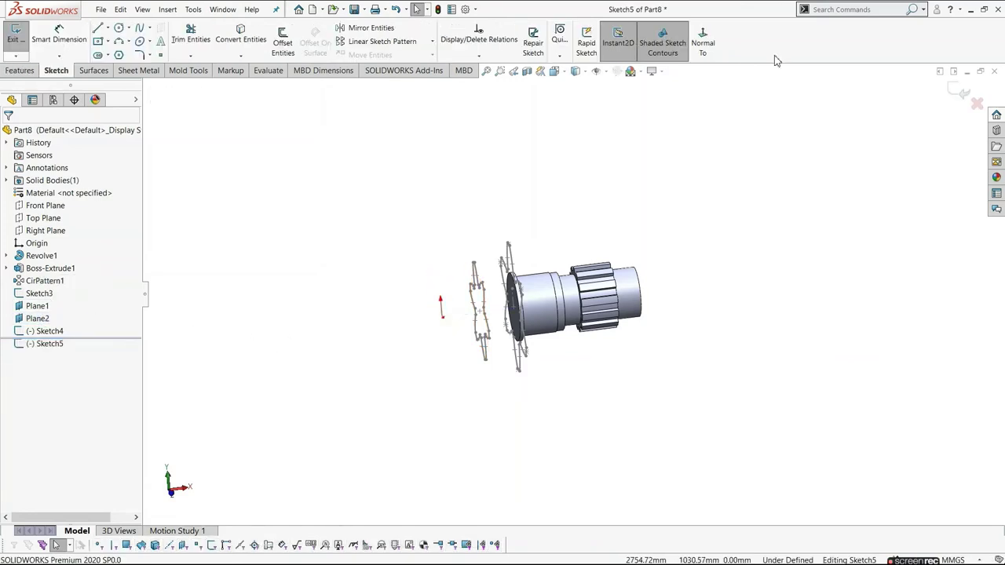
{"action": "left_click", "coordinate": [711, 48]}
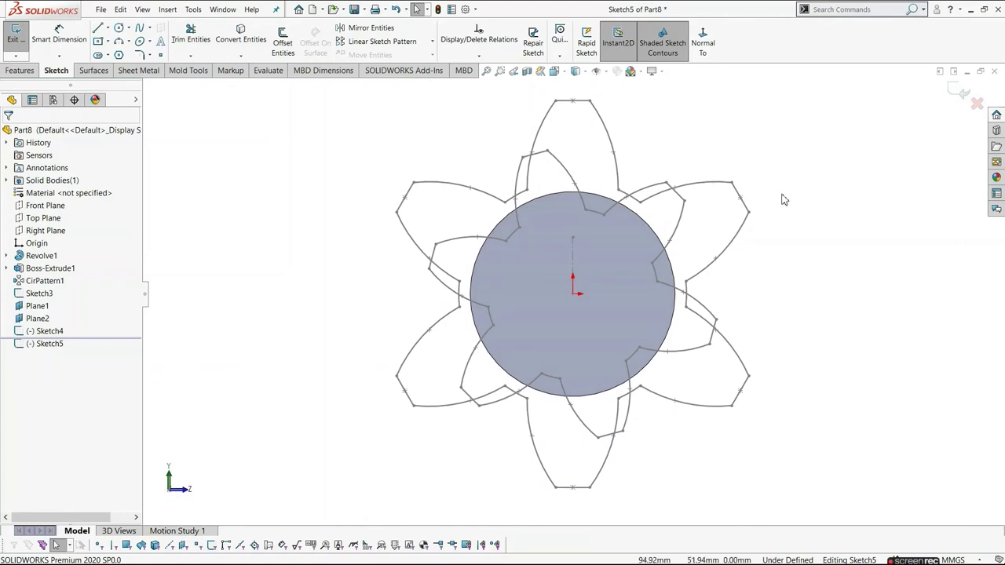
{"action": "scroll", "coordinate": [758, 285], "scroll_direction": "up", "scroll_amount": 2}
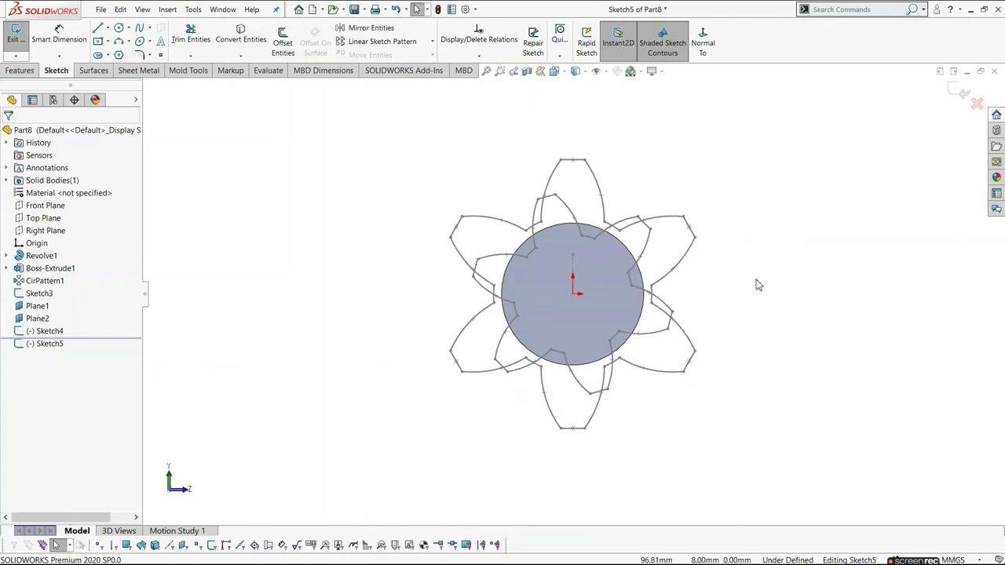
{"action": "left_click", "coordinate": [45, 331]}
{"action": "left_click", "coordinate": [53, 317]}
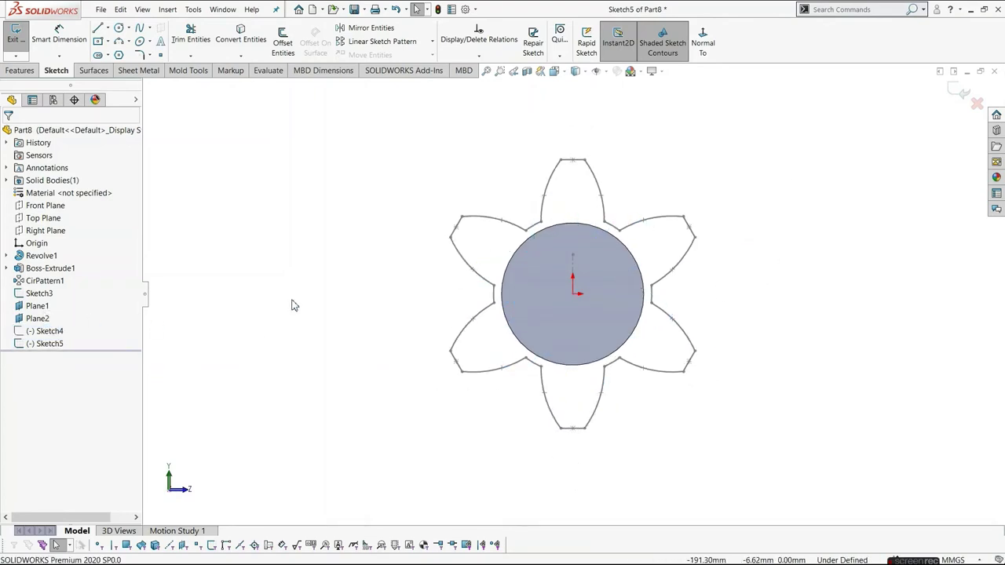
Convert Sketch3's star outline chain into Sketch5 and select the copied entities.
{"action": "right_click", "coordinate": [569, 164]}
{"action": "left_click", "coordinate": [591, 168]}
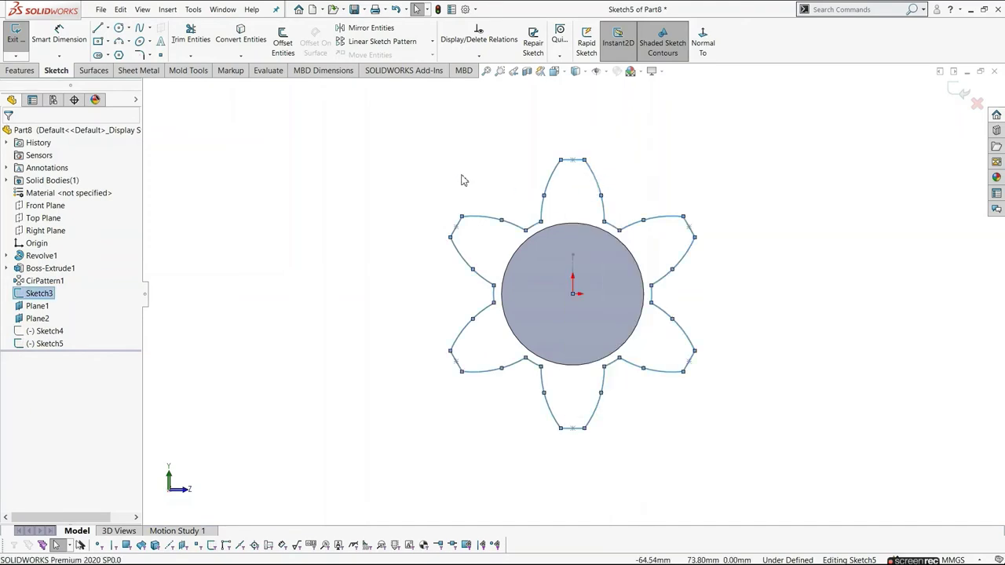
{"action": "left_click", "coordinate": [240, 36]}
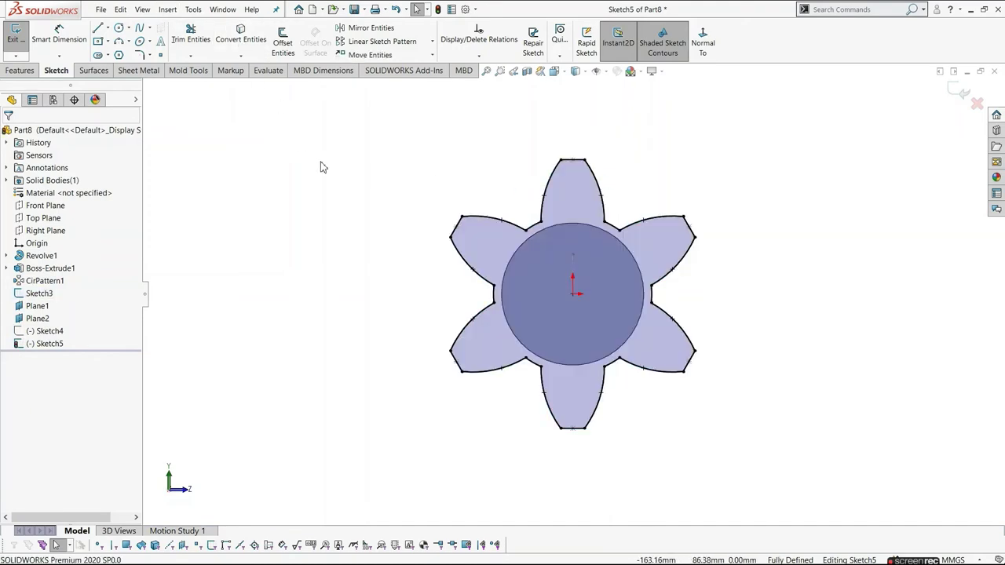
{"action": "left_click_drag", "start_coordinate": [367, 99], "coordinate": [741, 471]}
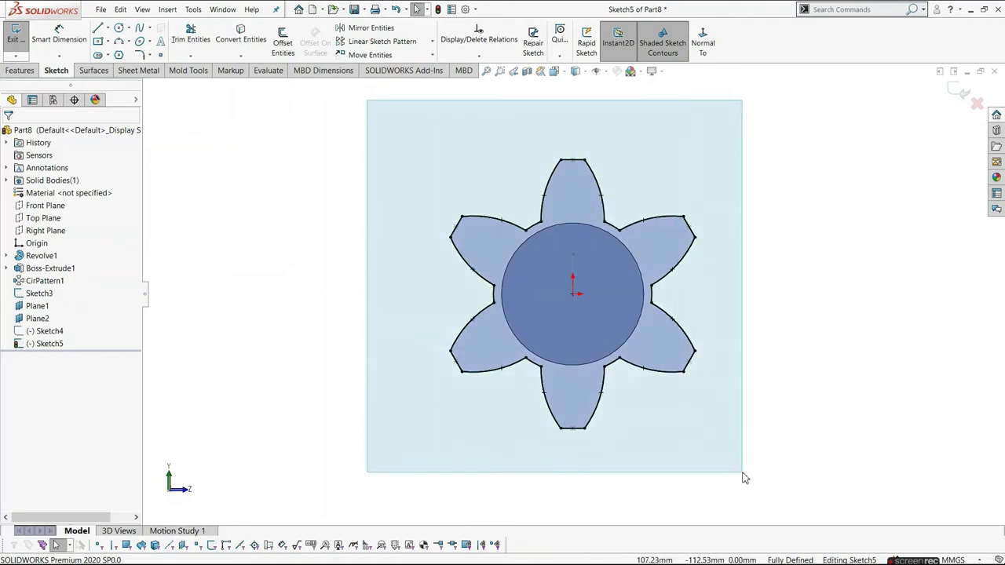
{"action": "left_click", "coordinate": [433, 55]}
Scale Sketch5's star outline by a factor of 0.5 about the origin.
{"action": "left_click", "coordinate": [416, 109]}
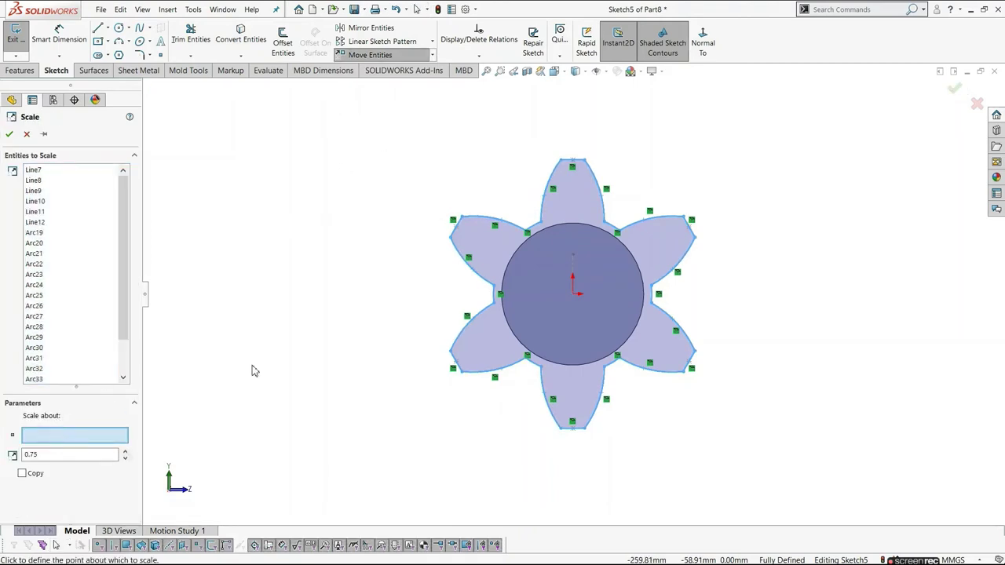
{"action": "left_click", "coordinate": [573, 294]}
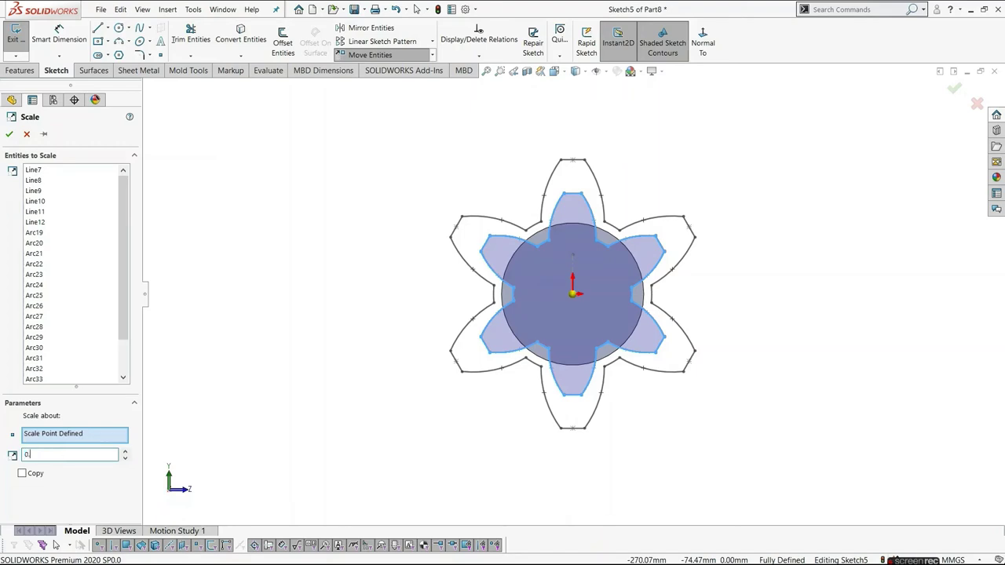
{"action": "left_click", "coordinate": [64, 451]}
{"action": "type", "text": ".5"}
{"action": "key", "text": "Return"}
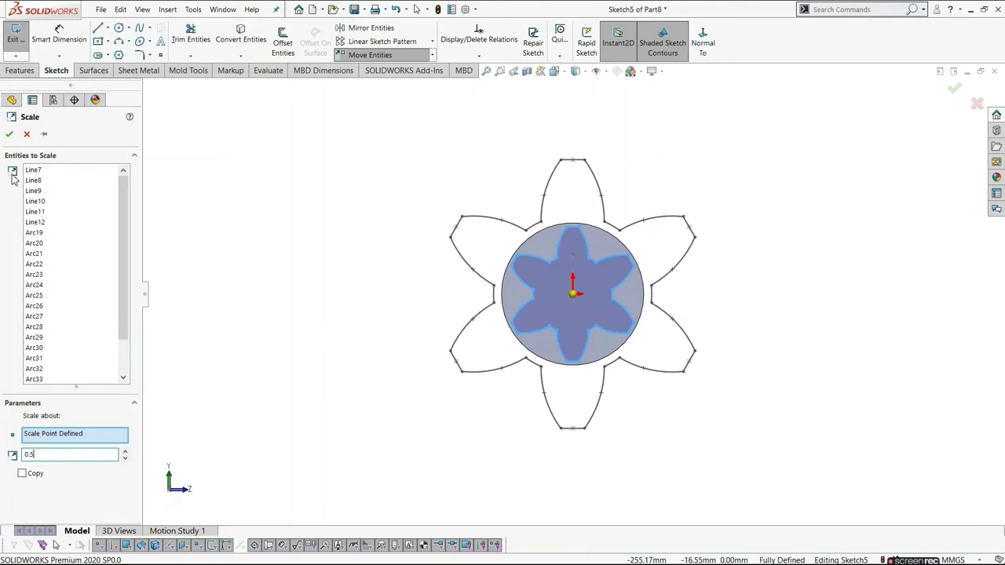
{"action": "left_click", "coordinate": [9, 135]}
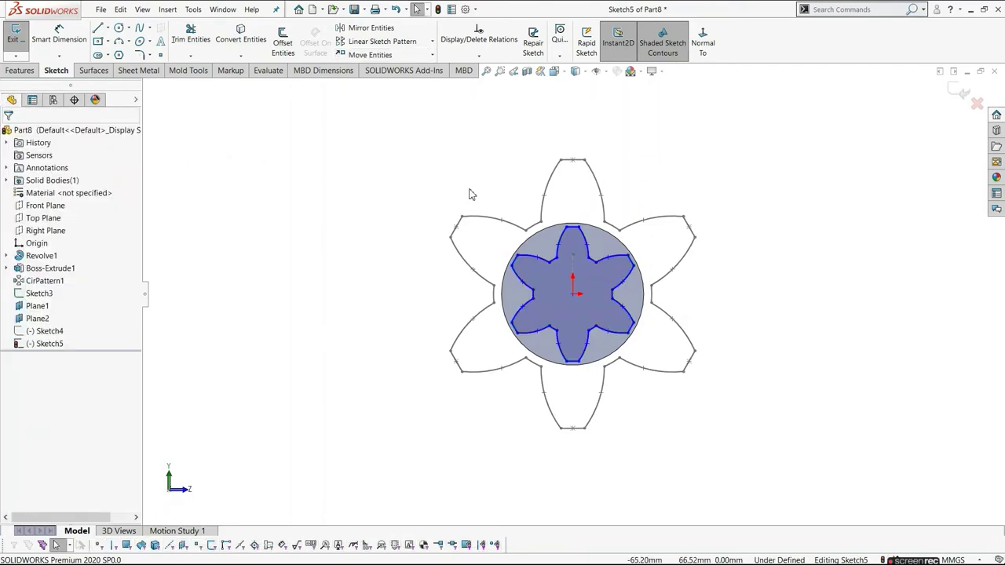
{"action": "mouse_move", "coordinate": [460, 178]}
{"action": "left_mouse_down"}
{"action": "mouse_move", "coordinate": [650, 353]}
{"action": "mouse_move", "coordinate": [678, 405]}
{"action": "left_mouse_up"}
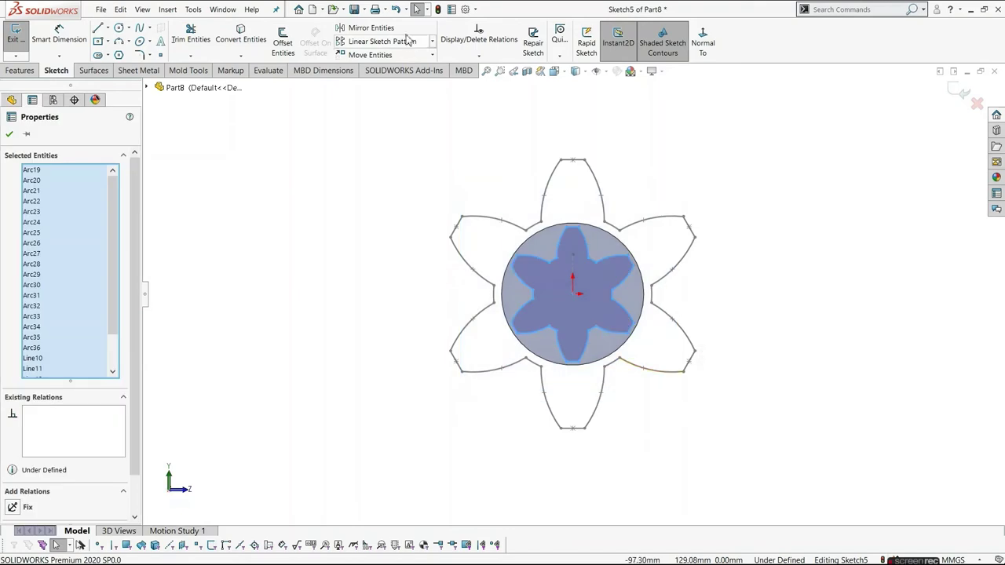
Rotate Sketch5's half-size star 30° about the origin.
{"action": "left_click", "coordinate": [433, 56]}
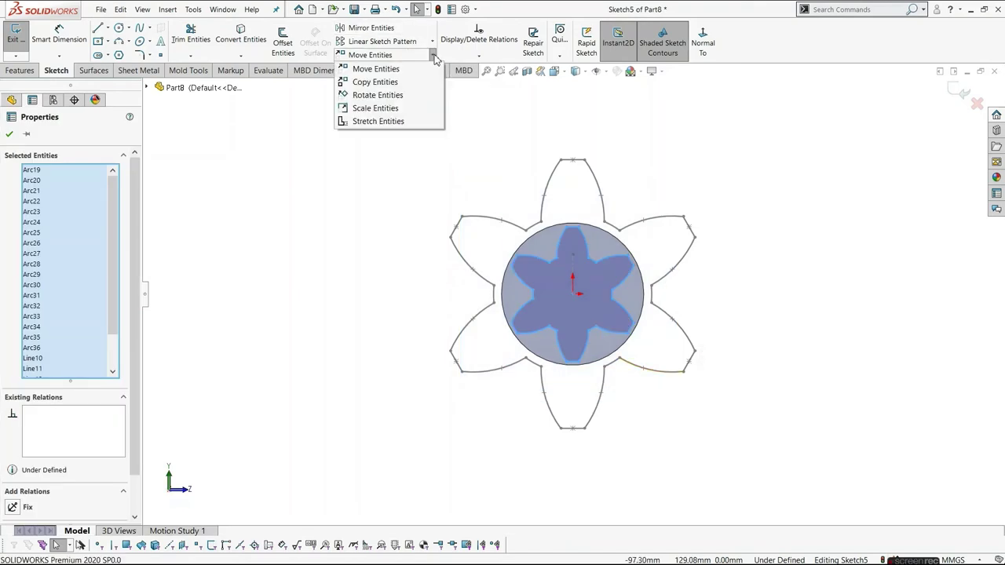
{"action": "left_click", "coordinate": [384, 95]}
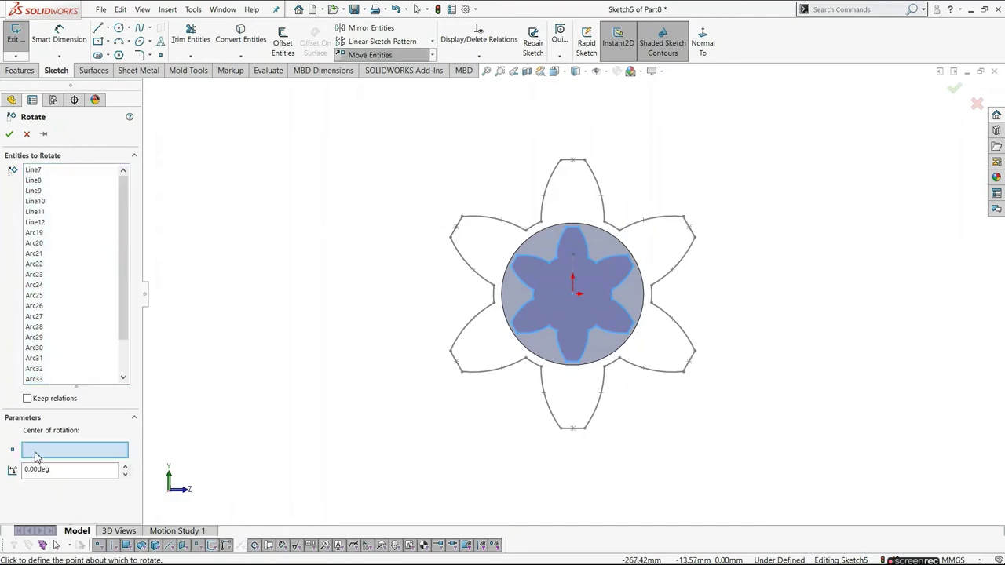
{"action": "left_click", "coordinate": [573, 295]}
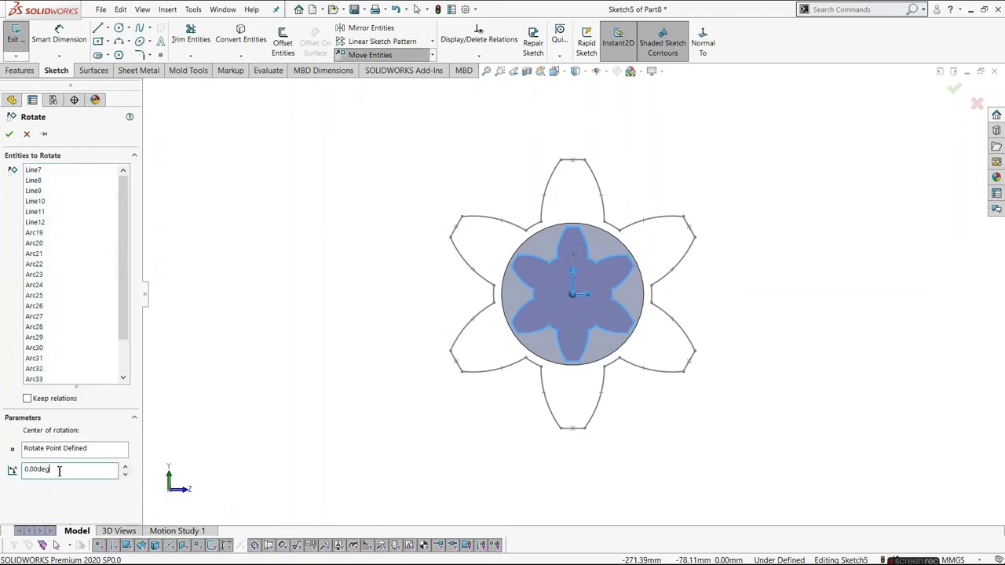
{"action": "left_click", "coordinate": [70, 469]}
{"action": "type", "text": "30"}
{"action": "key", "text": "Return"}
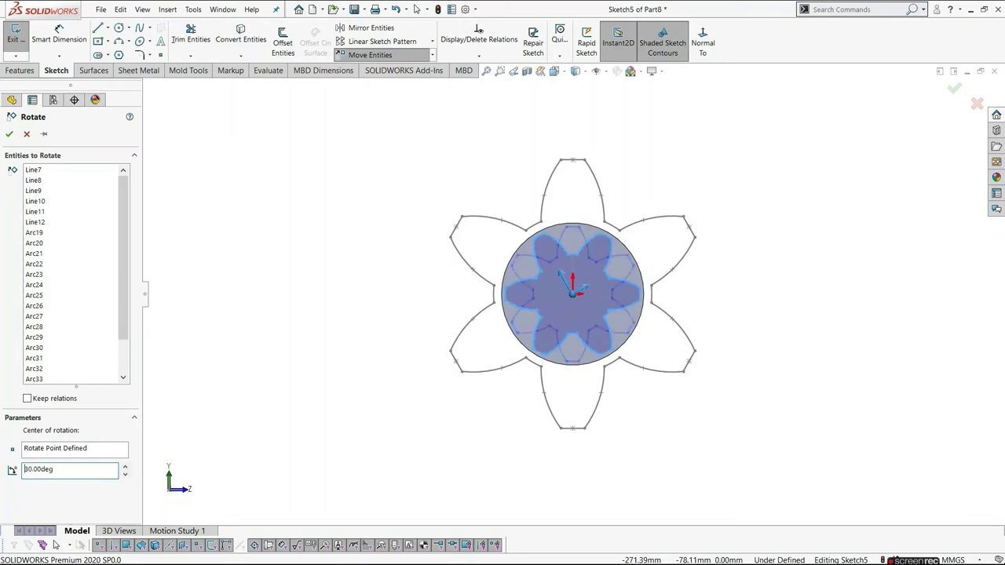
{"action": "left_click", "coordinate": [8, 136]}
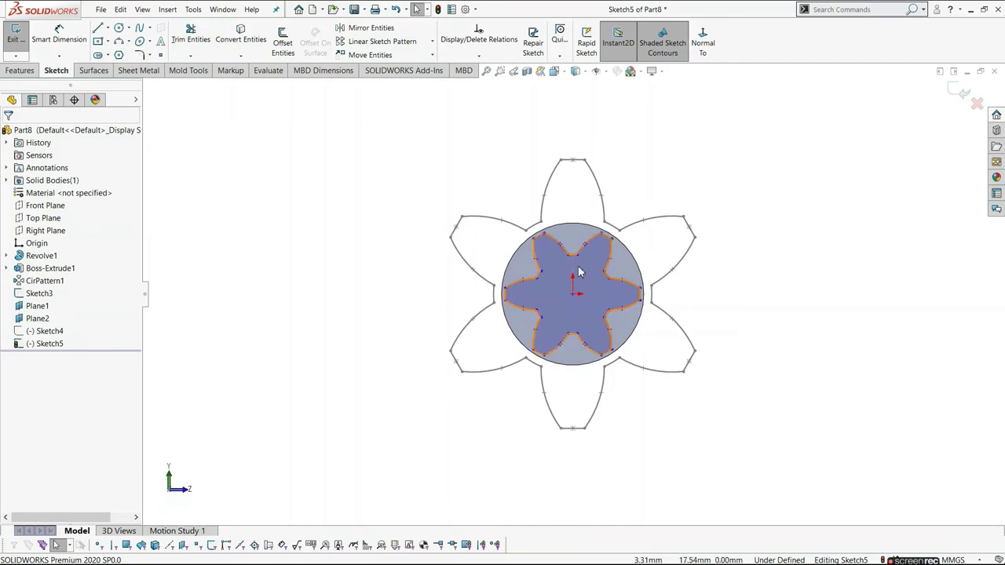
Exit Sketch5 and unhide Sketch4 so all three star profiles show ahead of the shaft.
{"action": "key", "text": "z"}
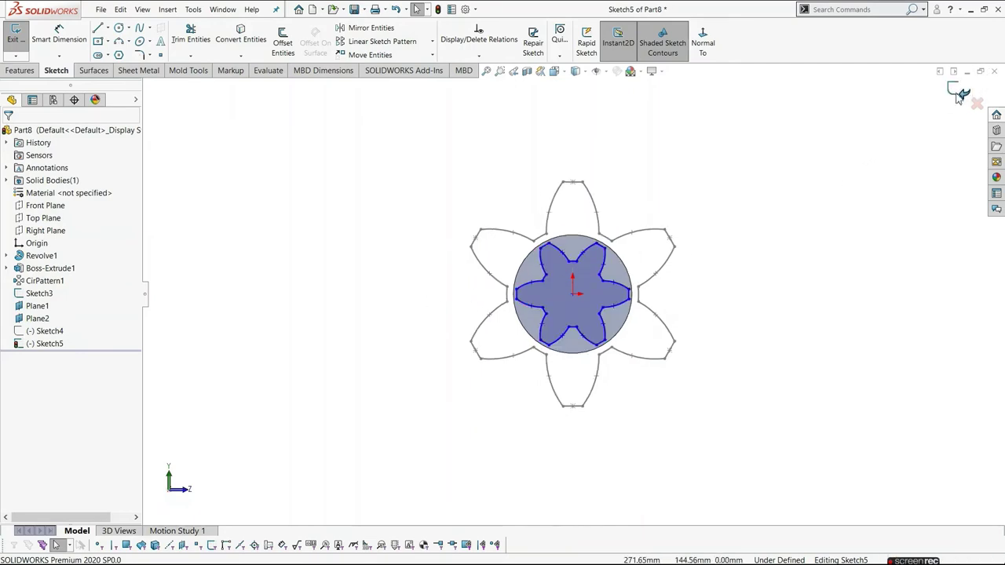
{"action": "left_click", "coordinate": [958, 92]}
{"action": "mouse_move", "coordinate": [645, 305]}
{"action": "middle_mouse_down"}
{"action": "mouse_move", "coordinate": [572, 435]}
{"action": "mouse_move", "coordinate": [389, 292]}
{"action": "middle_mouse_up"}
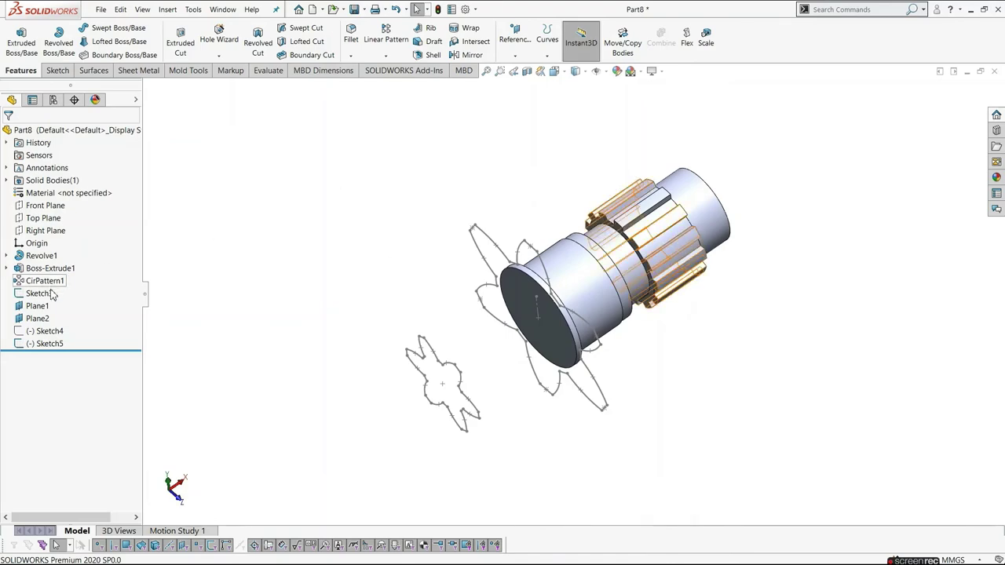
{"action": "left_click", "coordinate": [41, 331]}
{"action": "left_click", "coordinate": [327, 314]}
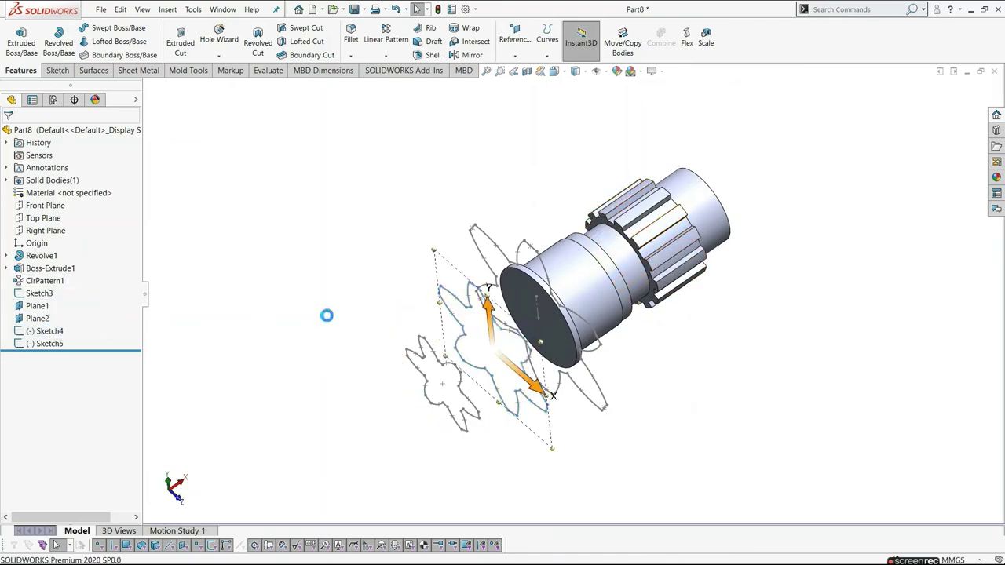
{"action": "mouse_move", "coordinate": [328, 314]}
{"action": "middle_mouse_down"}
{"action": "mouse_move", "coordinate": [500, 363]}
{"action": "mouse_move", "coordinate": [588, 358]}
{"action": "mouse_move", "coordinate": [556, 377]}
{"action": "mouse_move", "coordinate": [543, 410]}
{"action": "mouse_move", "coordinate": [488, 375]}
{"action": "middle_mouse_up"}
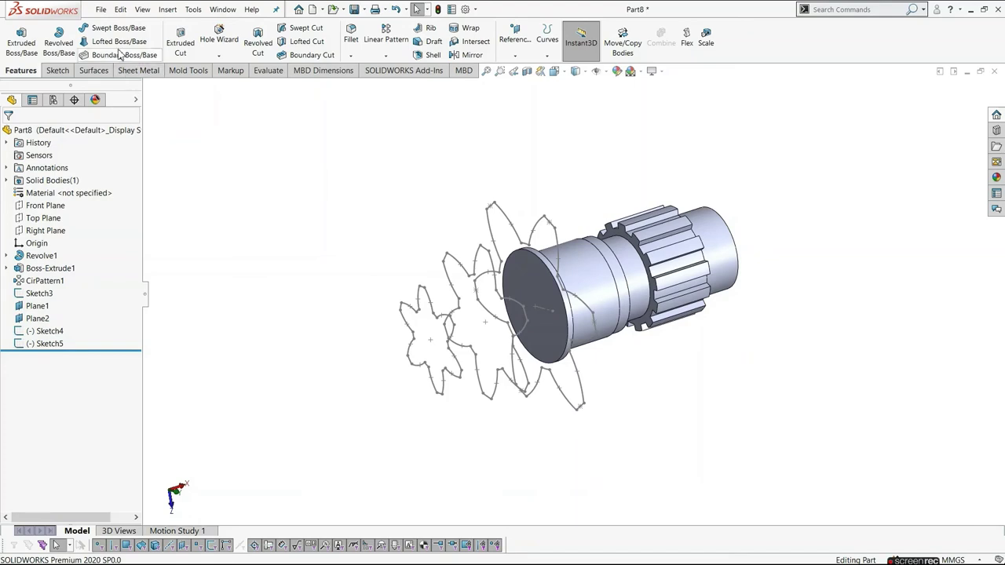
Start a loft and pick Sketch5 then Sketch4 as the first two profiles.
{"action": "left_click", "coordinate": [117, 43]}
{"action": "mouse_move", "coordinate": [362, 319]}
{"action": "middle_mouse_down"}
{"action": "mouse_move", "coordinate": [385, 285]}
{"action": "mouse_move", "coordinate": [463, 272]}
{"action": "middle_mouse_up"}
{"action": "scroll", "coordinate": [463, 272], "scroll_direction": "up", "scroll_amount": 3}
{"action": "scroll", "coordinate": [463, 272], "scroll_direction": "up", "scroll_amount": 4}
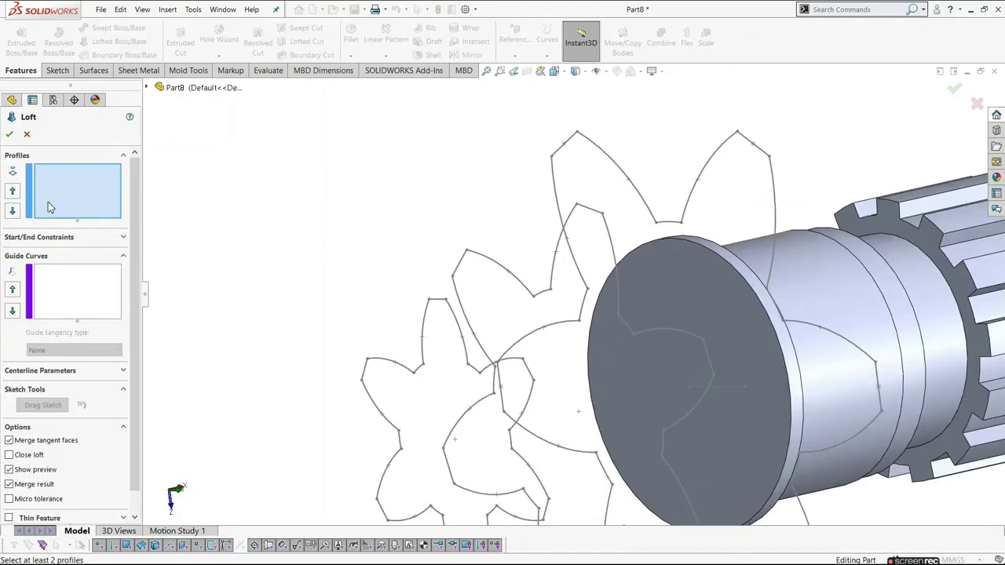
{"action": "left_click", "coordinate": [437, 307]}
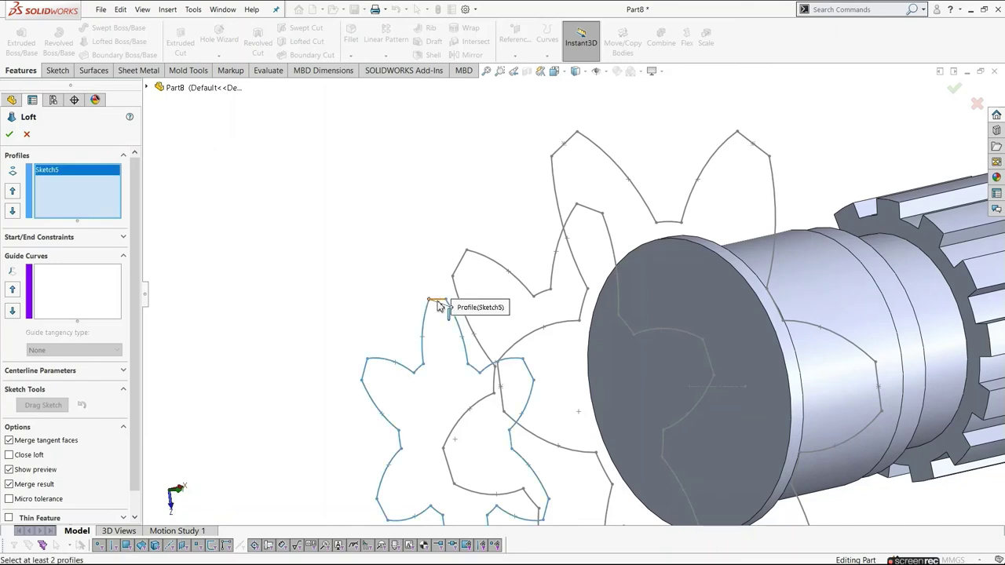
{"action": "left_click", "coordinate": [599, 214]}
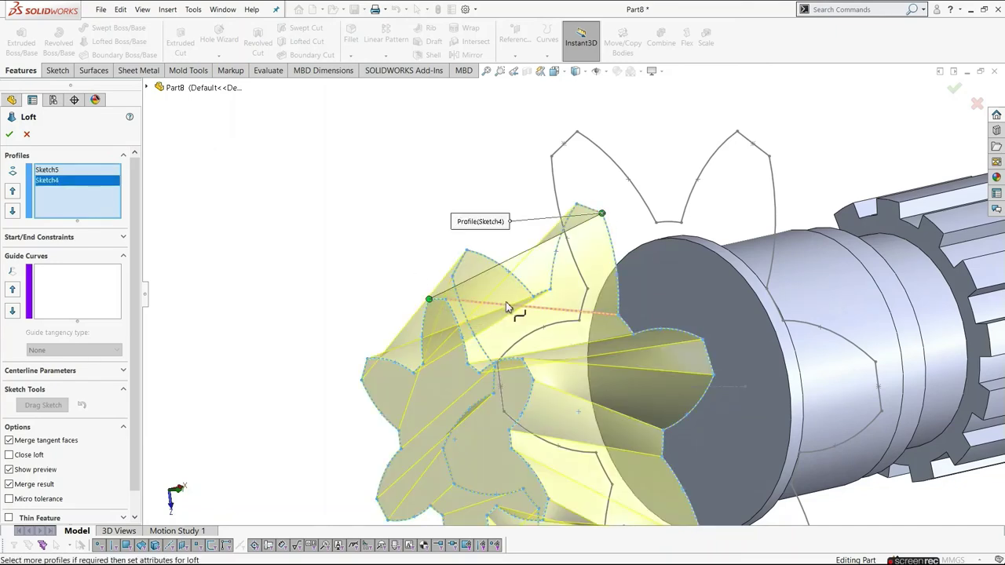
{"action": "middle_click_drag", "start_coordinate": [505, 302], "coordinate": [513, 305]}
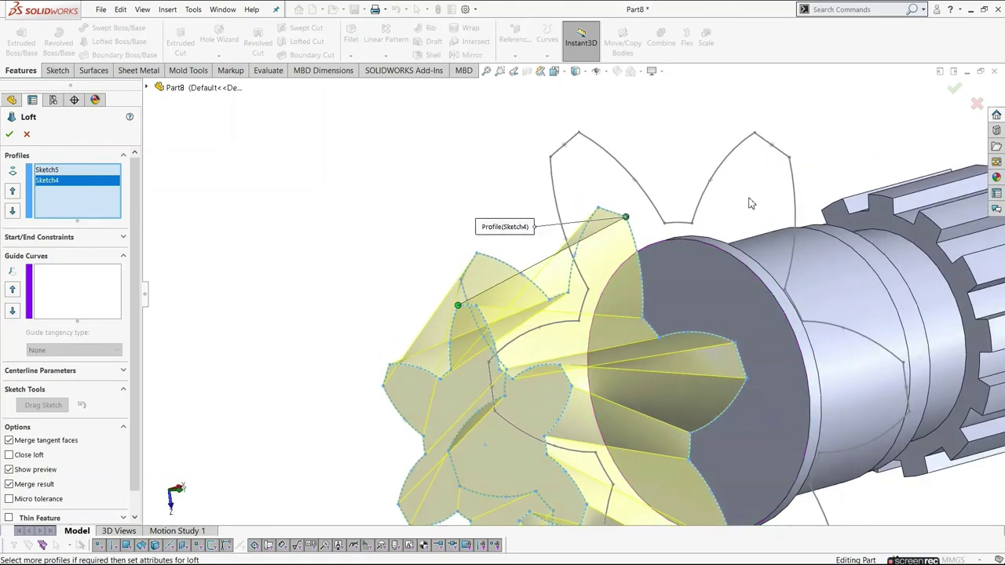
Add Sketch3 as the third profile, realign the connector on a tooth tip, and create Loft1.
{"action": "left_click", "coordinate": [785, 158]}
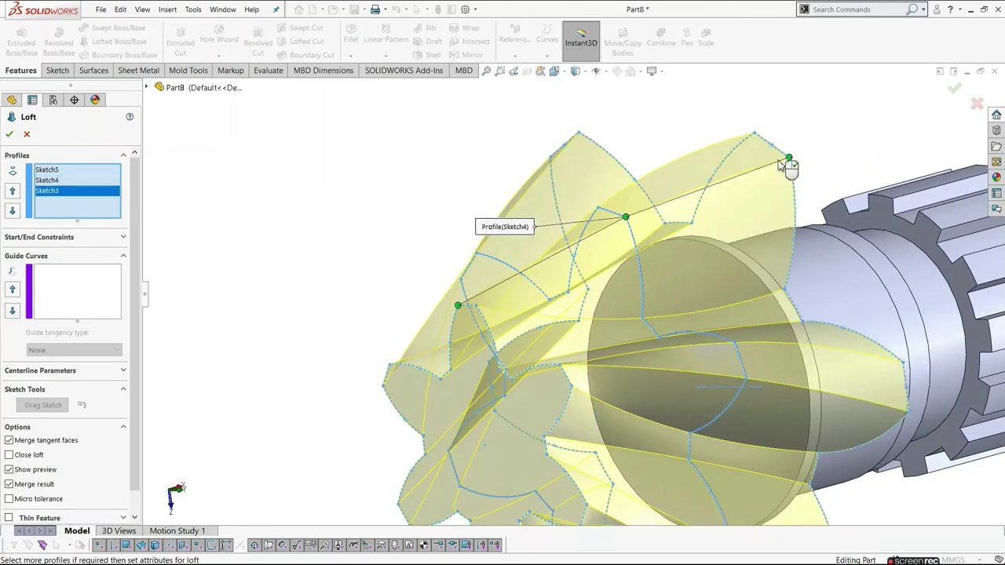
{"action": "mouse_move", "coordinate": [732, 209]}
{"action": "middle_mouse_down"}
{"action": "mouse_move", "coordinate": [747, 167]}
{"action": "mouse_move", "coordinate": [780, 162]}
{"action": "middle_mouse_up"}
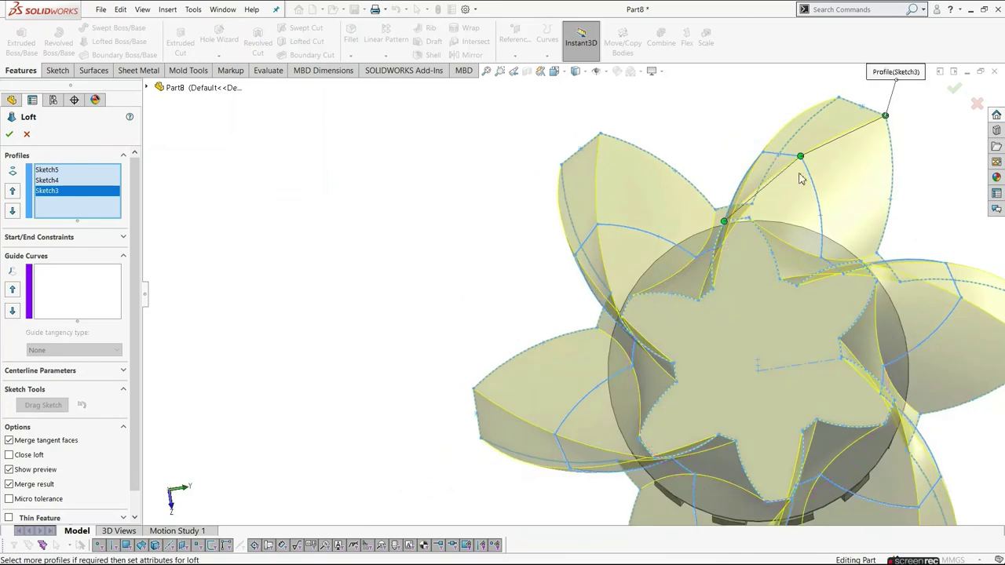
{"action": "scroll", "coordinate": [759, 211], "scroll_direction": "down", "scroll_amount": 3}
{"action": "scroll", "coordinate": [701, 232], "scroll_direction": "down", "scroll_amount": 2}
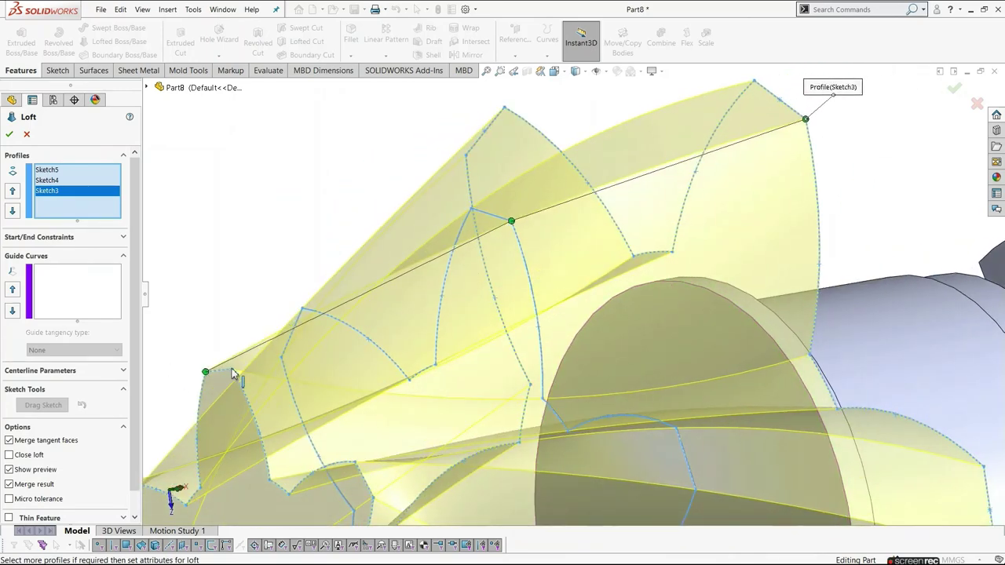
{"action": "left_click_drag", "start_coordinate": [206, 372], "coordinate": [231, 371]}
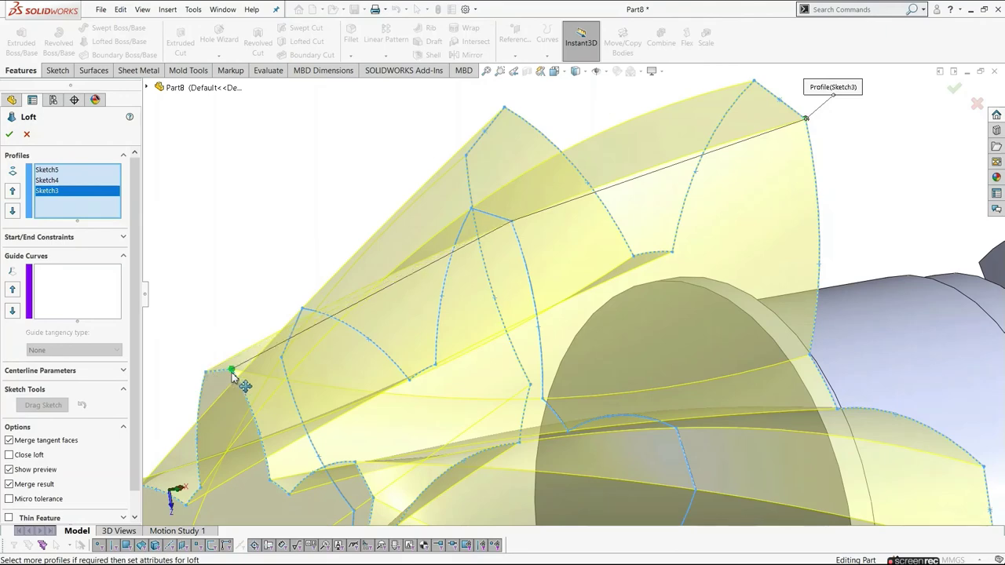
{"action": "scroll", "coordinate": [364, 367], "scroll_direction": "up", "scroll_amount": 2}
{"action": "scroll", "coordinate": [364, 368], "scroll_direction": "up", "scroll_amount": 2}
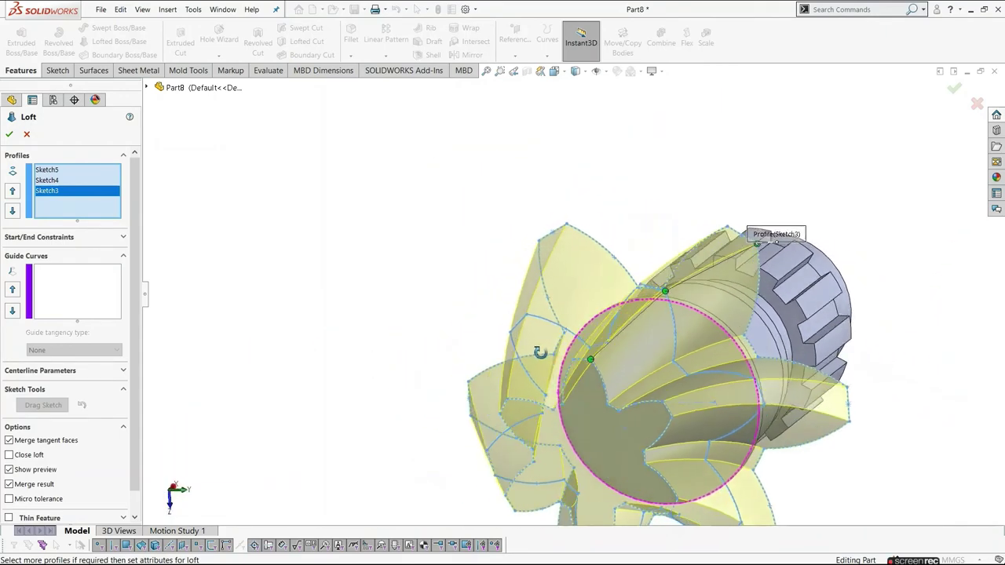
{"action": "scroll", "coordinate": [497, 330], "scroll_direction": "up", "scroll_amount": 3}
{"action": "mouse_move", "coordinate": [498, 331]}
{"action": "middle_mouse_down"}
{"action": "mouse_move", "coordinate": [627, 470]}
{"action": "mouse_move", "coordinate": [661, 471]}
{"action": "mouse_move", "coordinate": [646, 469]}
{"action": "middle_mouse_up"}
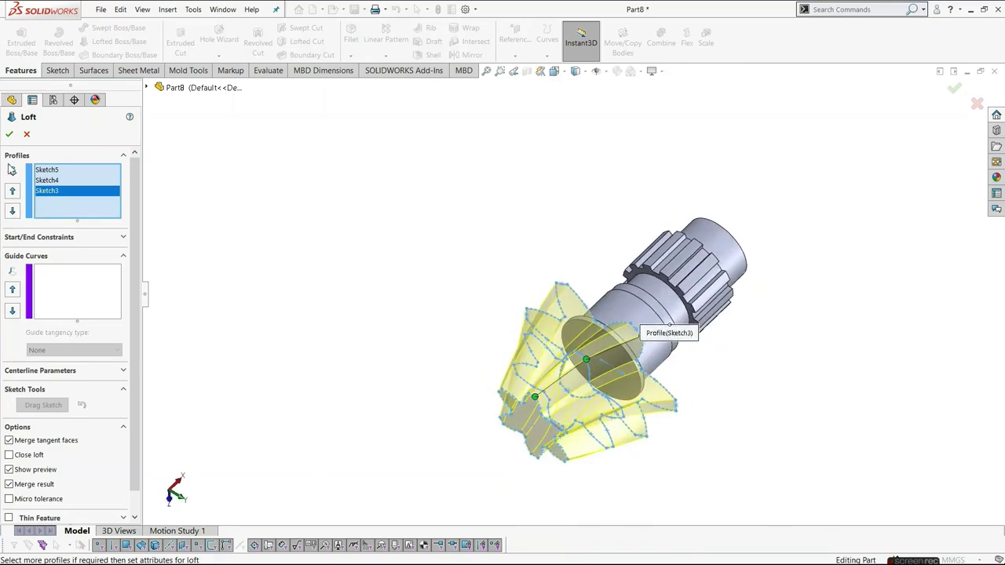
{"action": "left_click", "coordinate": [10, 135]}
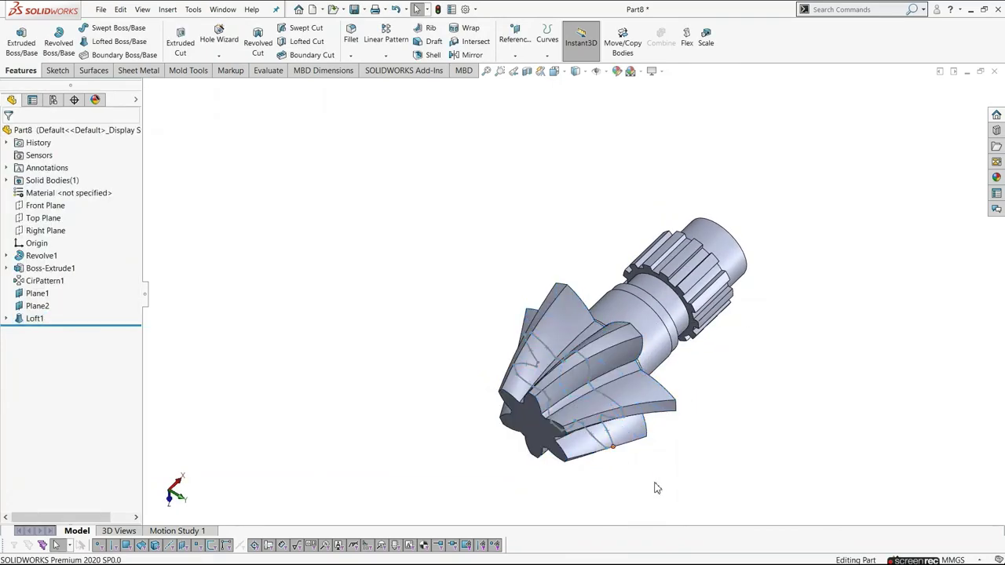
{"action": "mouse_move", "coordinate": [656, 487]}
{"action": "middle_mouse_down"}
{"action": "mouse_move", "coordinate": [630, 395]}
{"action": "mouse_move", "coordinate": [563, 339]}
{"action": "middle_mouse_up"}
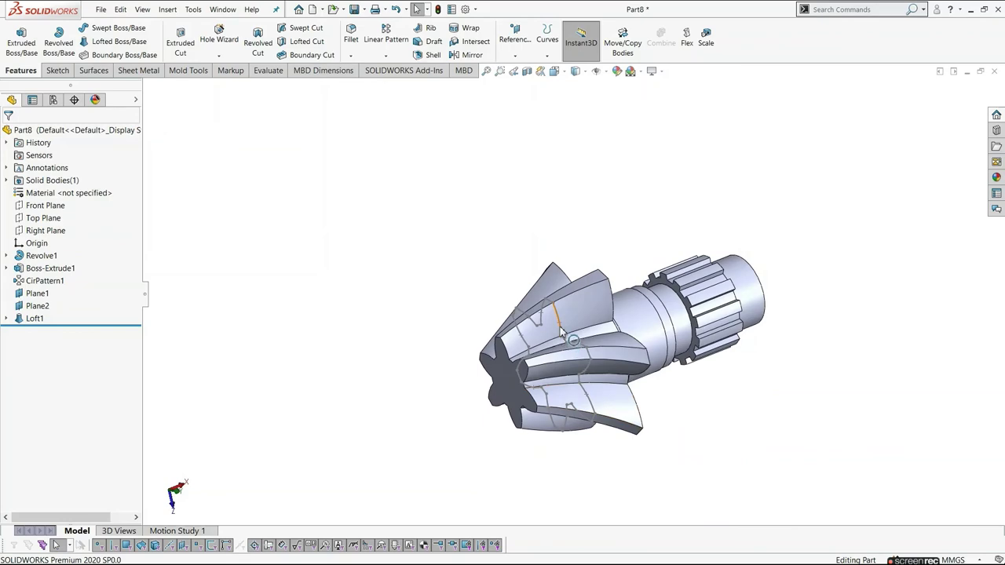
{"action": "left_click", "coordinate": [561, 333]}
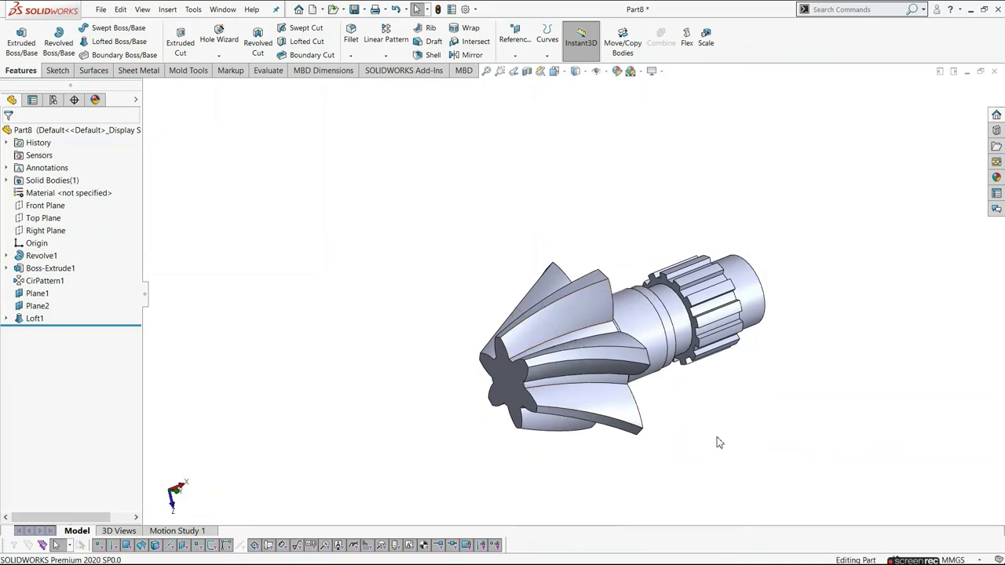
{"action": "scroll", "coordinate": [597, 437], "scroll_direction": "down", "scroll_amount": 2}
{"action": "scroll", "coordinate": [597, 437], "scroll_direction": "down", "scroll_amount": 3}
{"action": "mouse_move", "coordinate": [597, 437]}
{"action": "middle_mouse_down"}
{"action": "mouse_move", "coordinate": [612, 358]}
{"action": "mouse_move", "coordinate": [642, 367]}
{"action": "mouse_move", "coordinate": [523, 359]}
{"action": "mouse_move", "coordinate": [447, 366]}
{"action": "mouse_move", "coordinate": [370, 227]}
{"action": "mouse_move", "coordinate": [383, 280]}
{"action": "mouse_move", "coordinate": [442, 179]}
{"action": "mouse_move", "coordinate": [487, 191]}
{"action": "mouse_move", "coordinate": [522, 251]}
{"action": "mouse_move", "coordinate": [571, 301]}
{"action": "middle_mouse_up"}
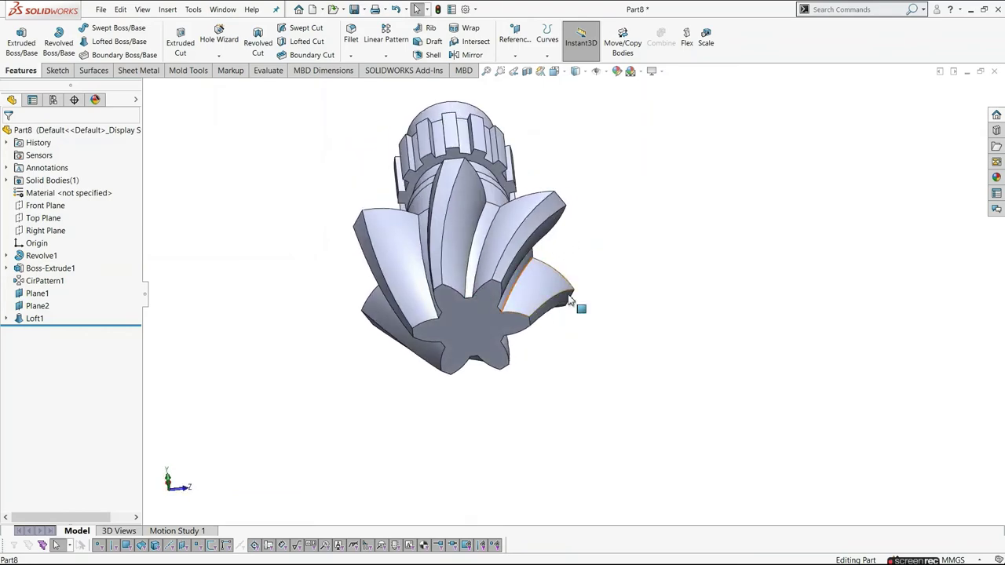
{"action": "mouse_move", "coordinate": [651, 275]}
{"action": "middle_mouse_down"}
{"action": "mouse_move", "coordinate": [601, 264]}
{"action": "mouse_move", "coordinate": [523, 281]}
{"action": "mouse_move", "coordinate": [572, 307]}
{"action": "middle_mouse_up"}
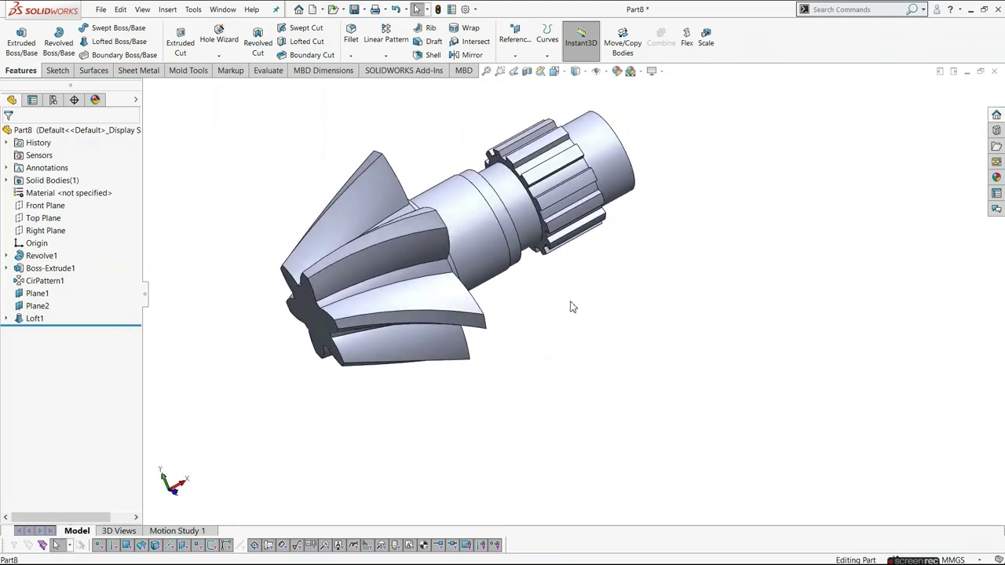
{"action": "key", "text": "ctrl+7"}
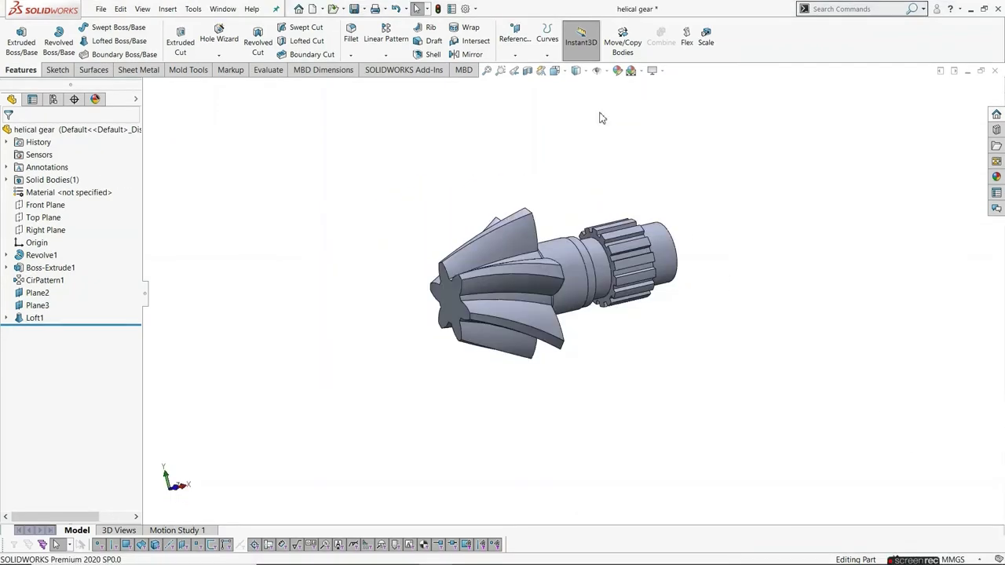
Sketch on the Front Plane, viewed normal, a centerpoint half-circle arc on the shaft's top edge.
{"action": "left_click", "coordinate": [48, 206]}
{"action": "left_click", "coordinate": [55, 192]}
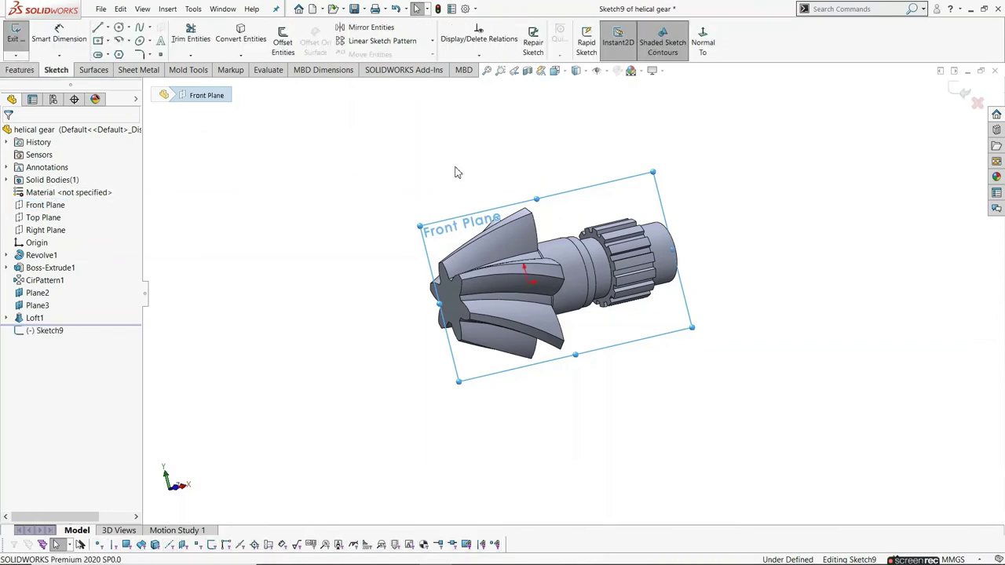
{"action": "left_click", "coordinate": [704, 40]}
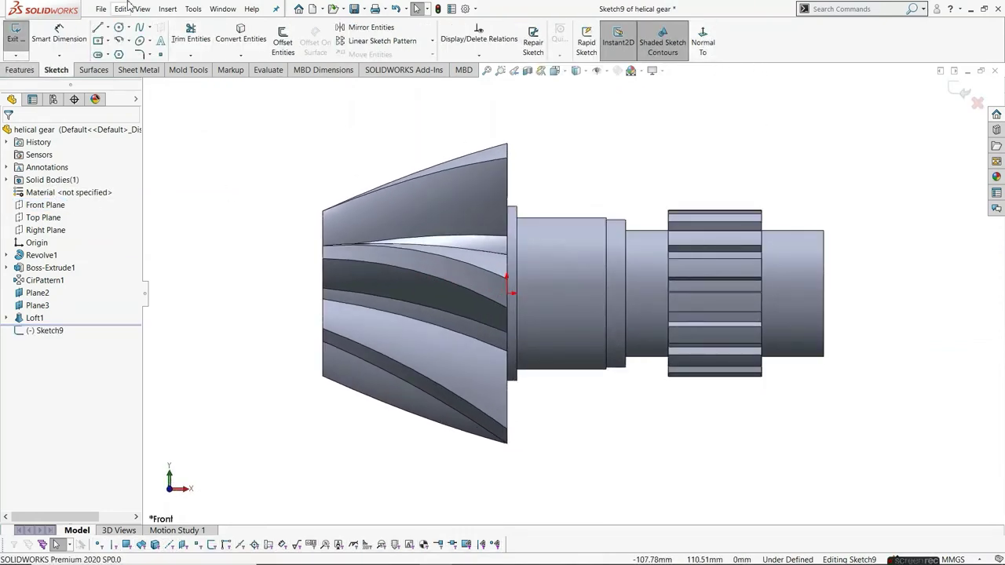
{"action": "left_click", "coordinate": [129, 41]}
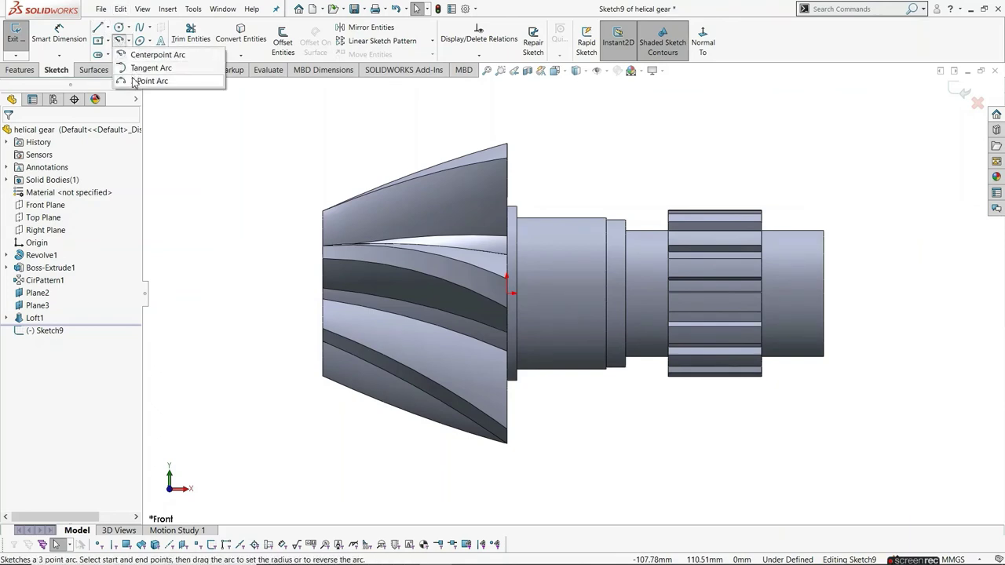
{"action": "left_click", "coordinate": [149, 55]}
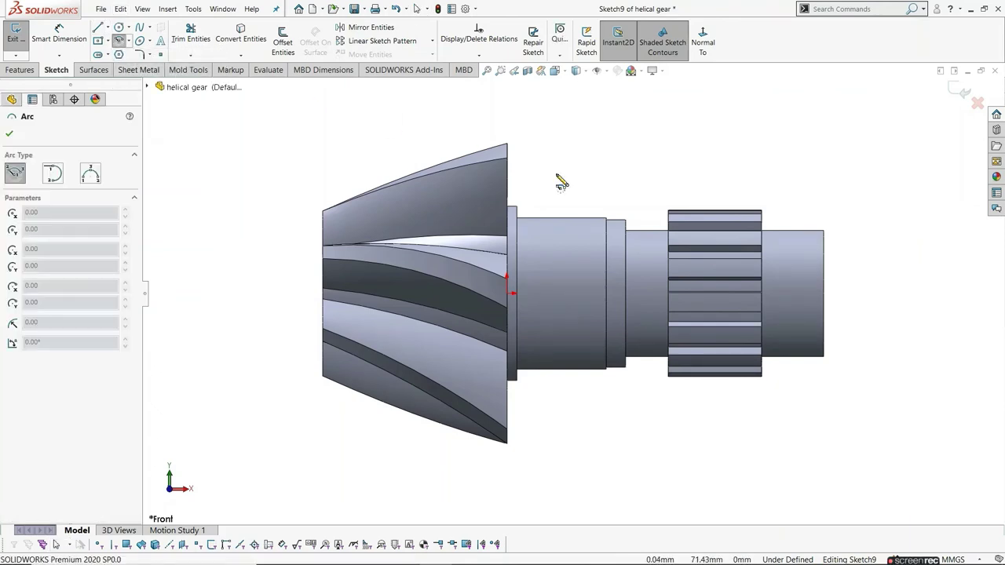
{"action": "left_click", "coordinate": [645, 231]}
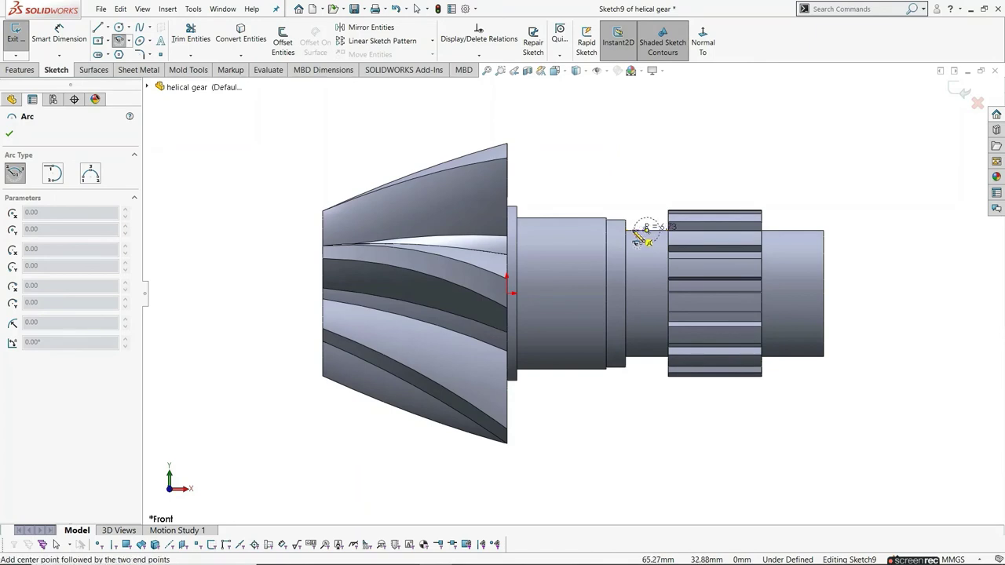
{"action": "left_click", "coordinate": [625, 231]}
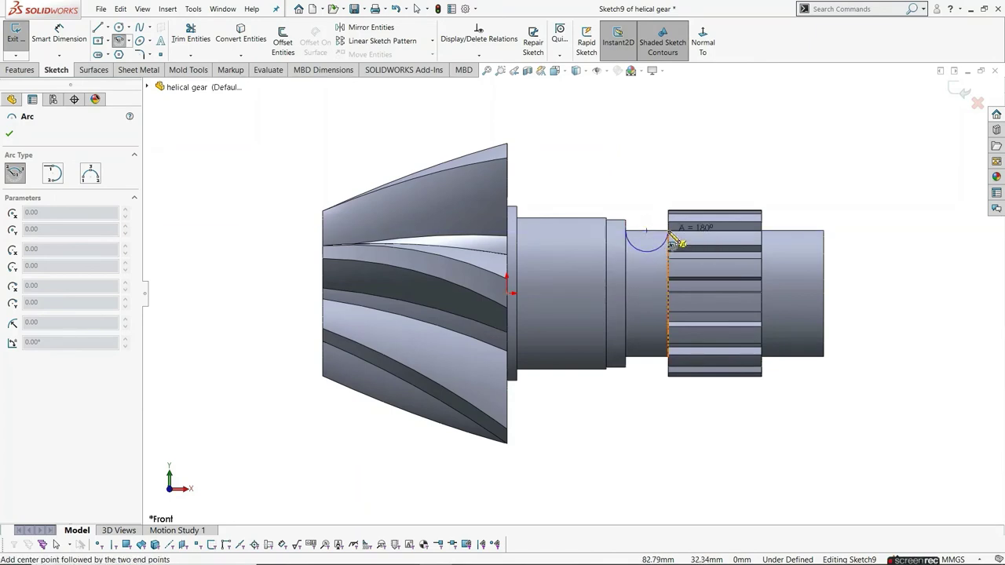
{"action": "left_click", "coordinate": [670, 234]}
{"action": "key", "text": "Escape"}
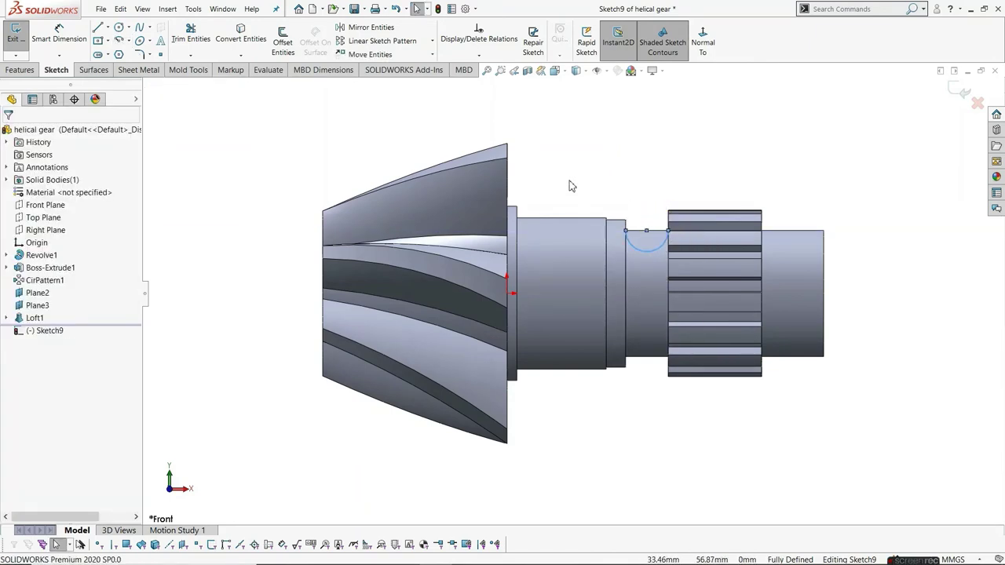
Close the semicircular arc with a straight line across its ends.
{"action": "left_click", "coordinate": [99, 28]}
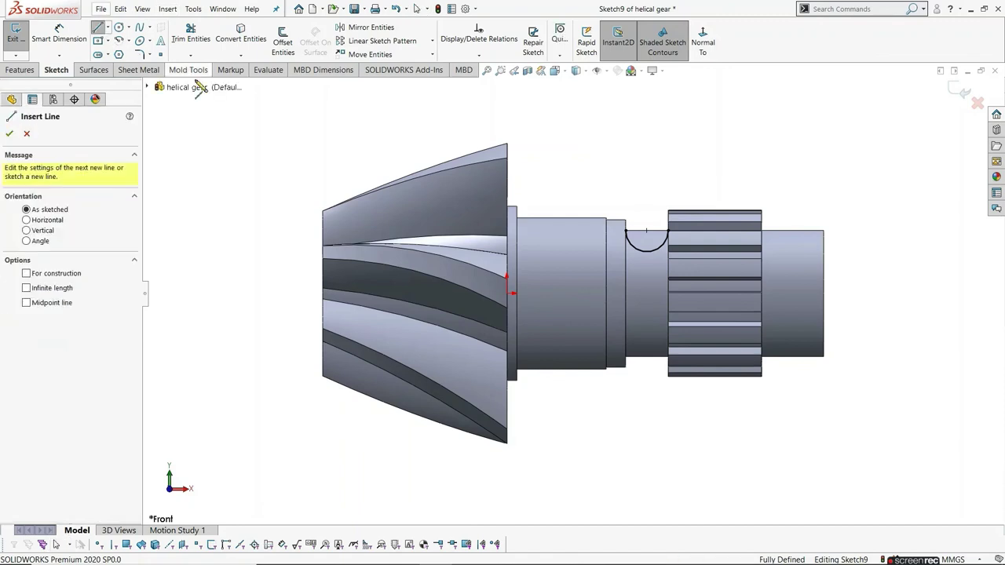
{"action": "left_click", "coordinate": [626, 231]}
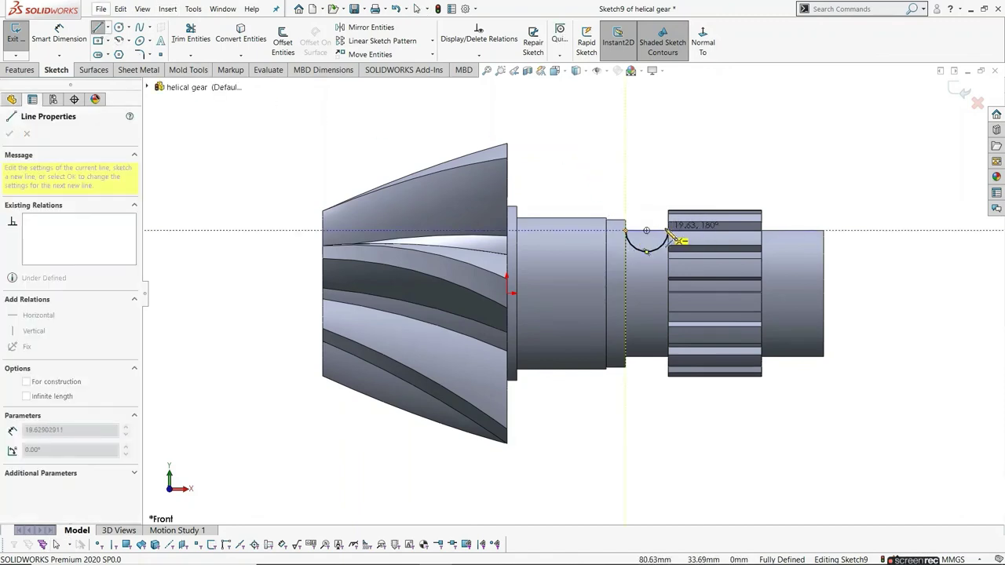
{"action": "left_click", "coordinate": [668, 231]}
{"action": "key", "text": "Escape"}
{"action": "key", "text": "Escape"}
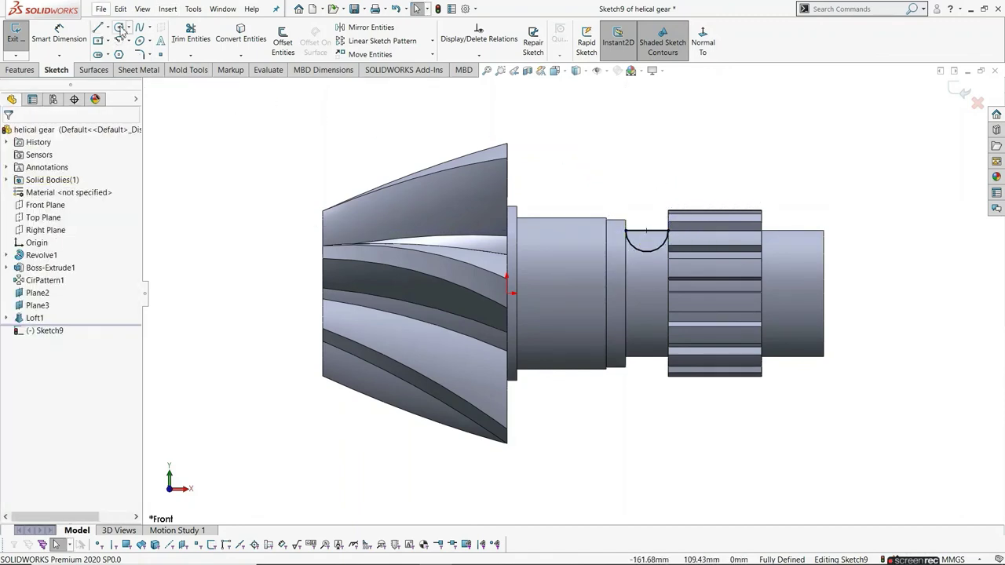
Add a centerline along the shaft axis and exit Sketch9.
{"action": "left_click", "coordinate": [109, 30]}
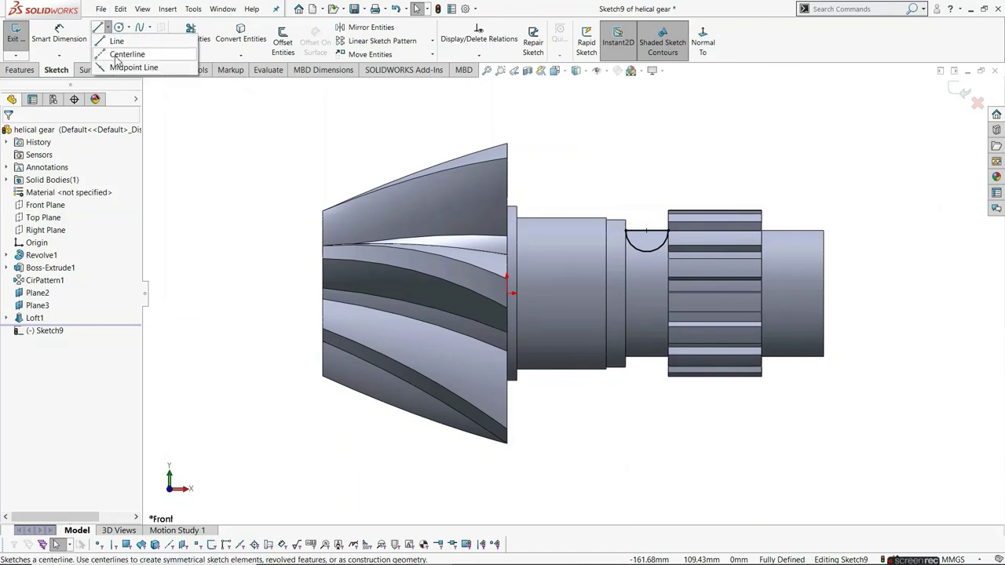
{"action": "left_click", "coordinate": [119, 52]}
{"action": "left_click", "coordinate": [510, 293]}
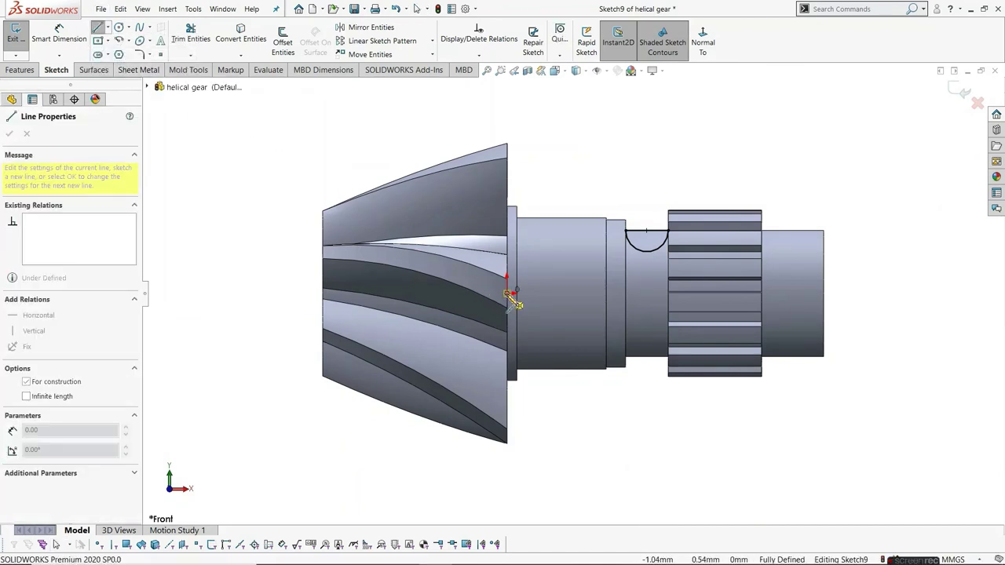
{"action": "left_click", "coordinate": [662, 294]}
{"action": "key", "text": "Escape"}
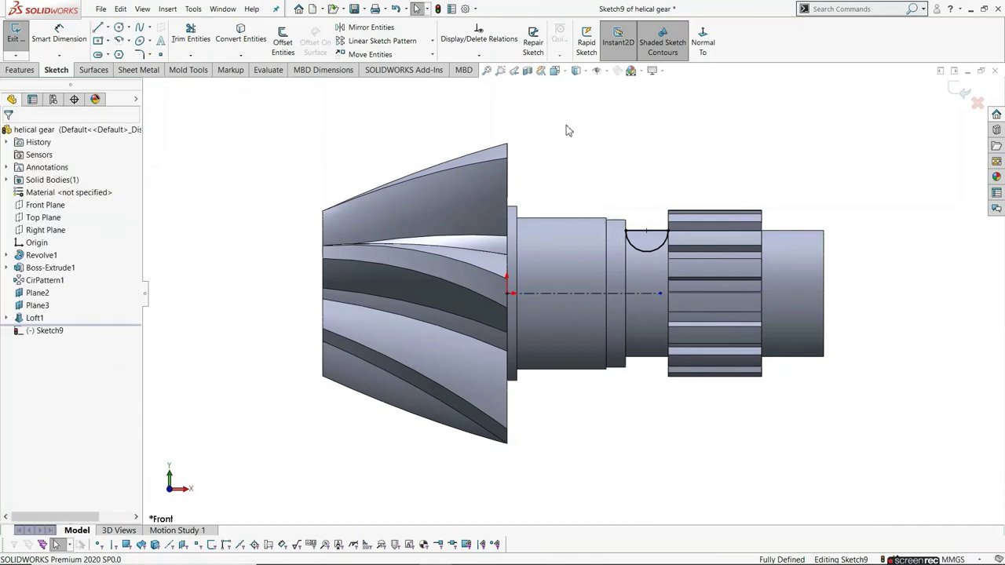
{"action": "left_click", "coordinate": [14, 33]}
{"action": "middle_click_drag", "start_coordinate": [285, 161], "coordinate": [269, 165]}
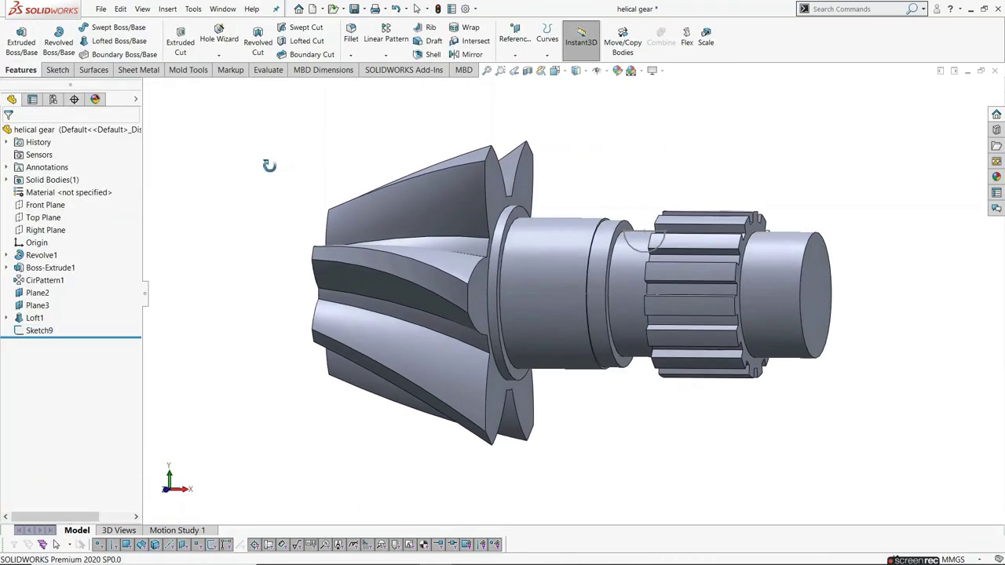
Revolve-cut Sketch9's semicircular contour 360° around the centerline to create Cut-Revolve2.
{"action": "left_click", "coordinate": [257, 39]}
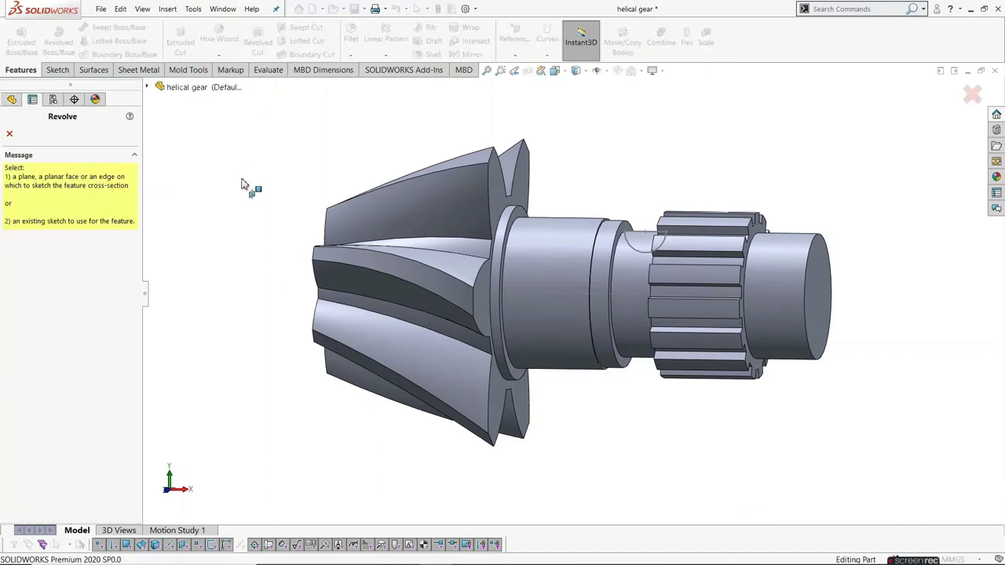
{"action": "left_click", "coordinate": [627, 301]}
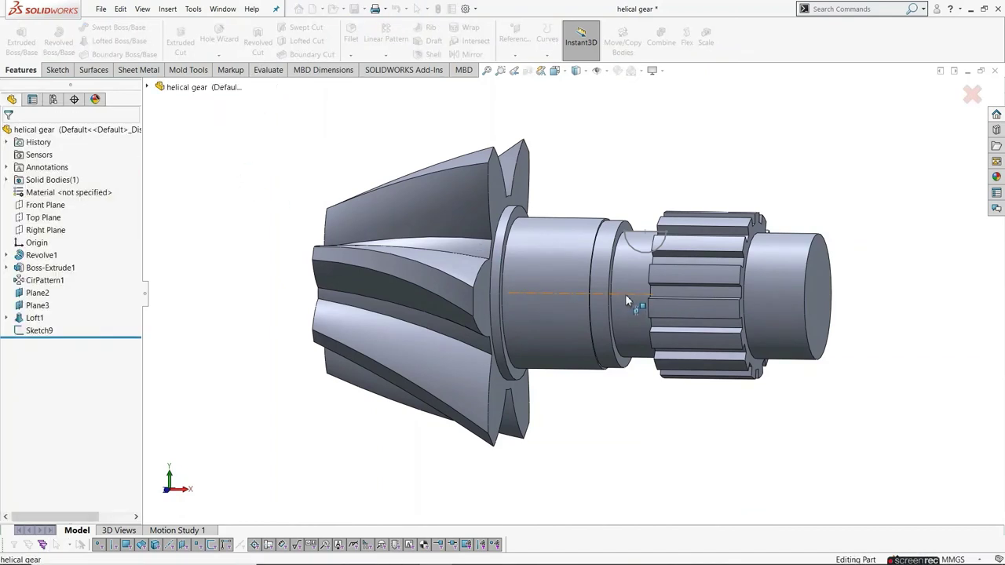
{"action": "middle_click_drag", "start_coordinate": [635, 298], "coordinate": [658, 297]}
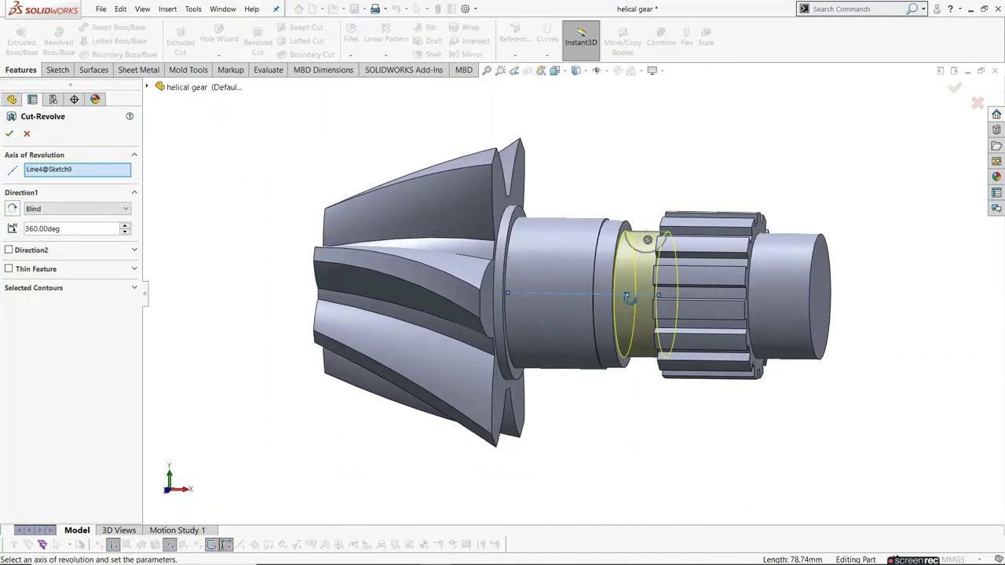
{"action": "left_click", "coordinate": [68, 289]}
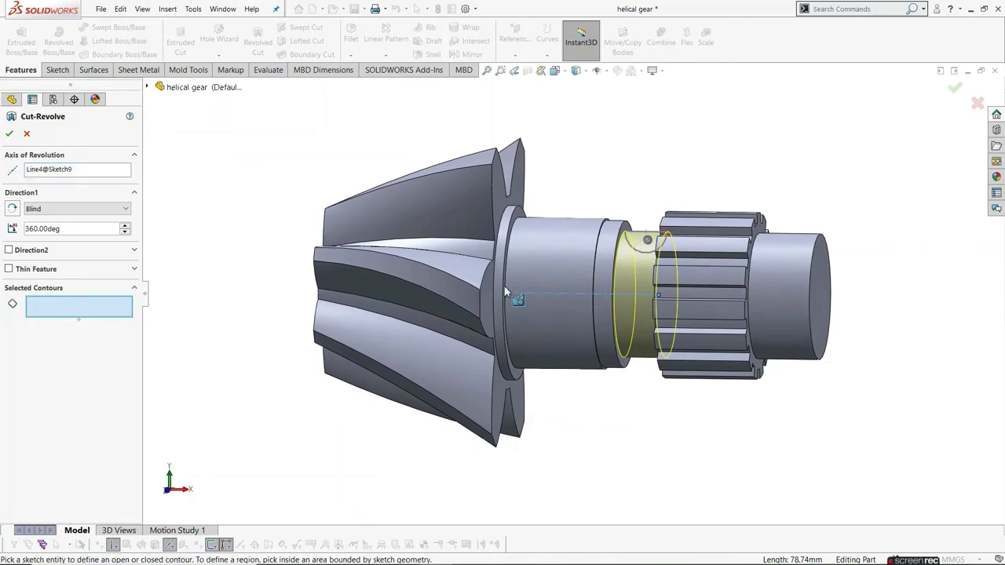
{"action": "left_click", "coordinate": [642, 257]}
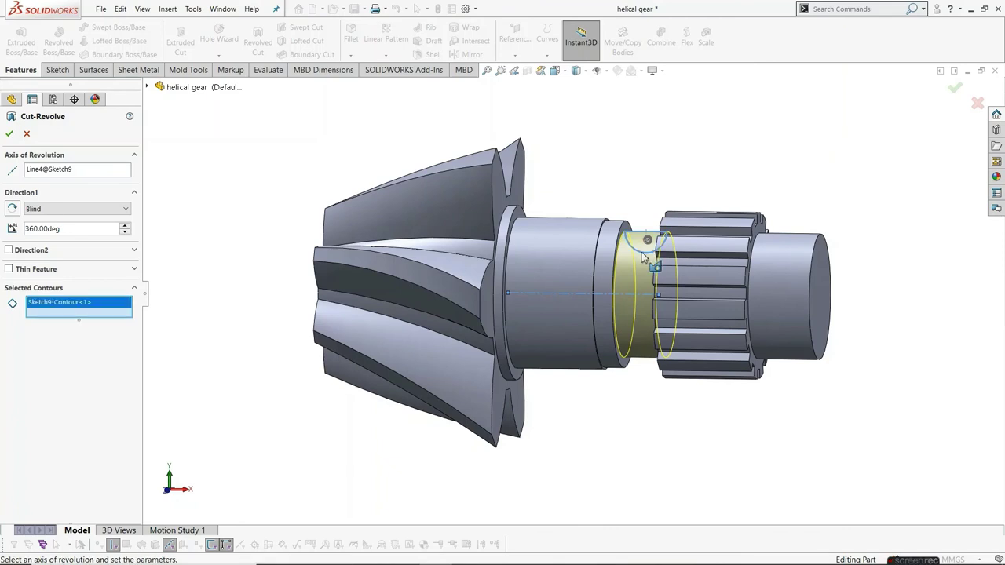
{"action": "left_click", "coordinate": [9, 134]}
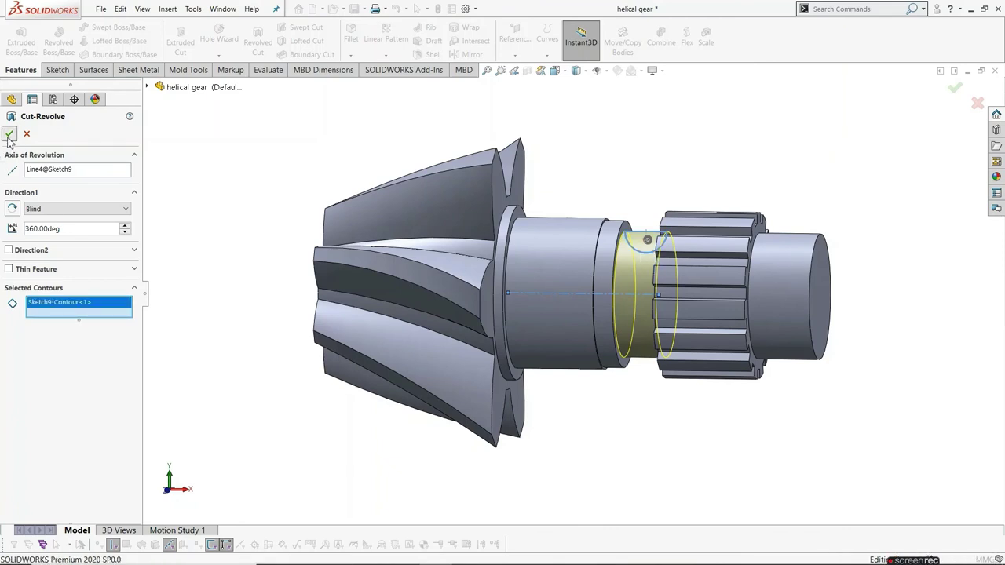
{"action": "mouse_move", "coordinate": [650, 118]}
{"action": "middle_mouse_down"}
{"action": "mouse_move", "coordinate": [678, 217]}
{"action": "mouse_move", "coordinate": [725, 261]}
{"action": "middle_mouse_up"}
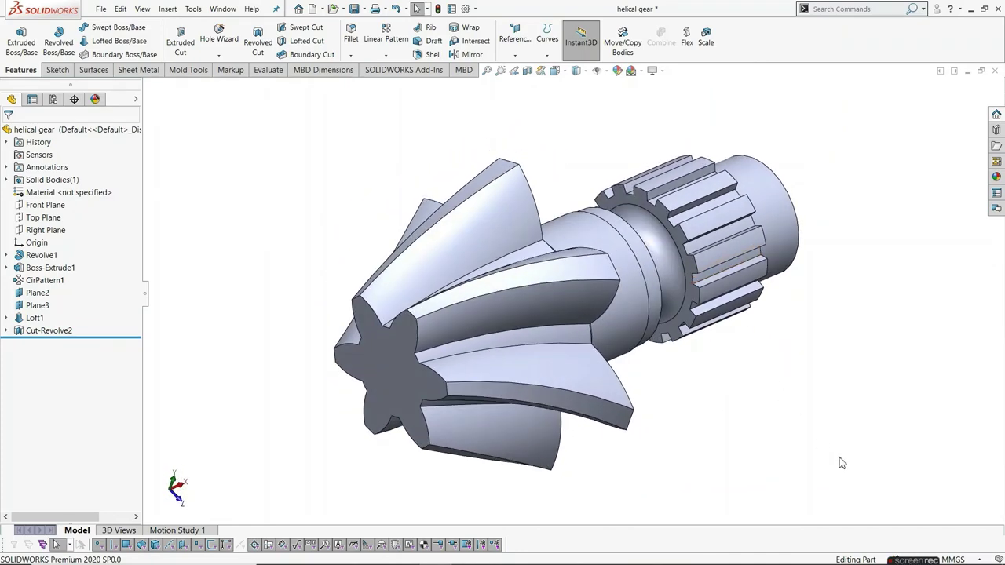